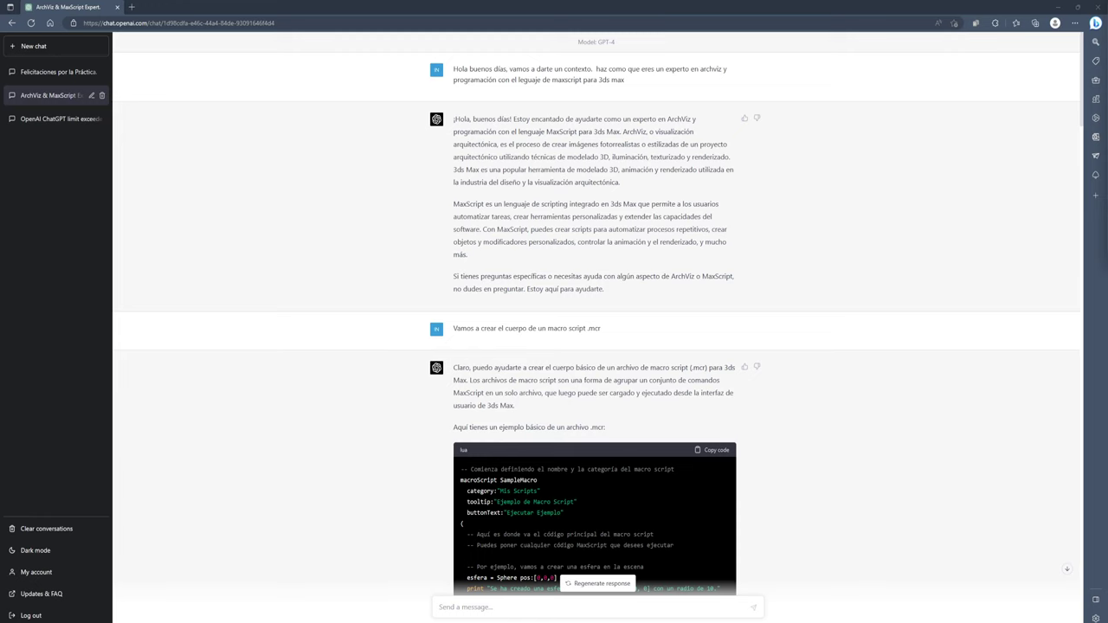
# Minimize the ChatGPT browser window so 3ds Max shows again
pyautogui.click(1049, 12)
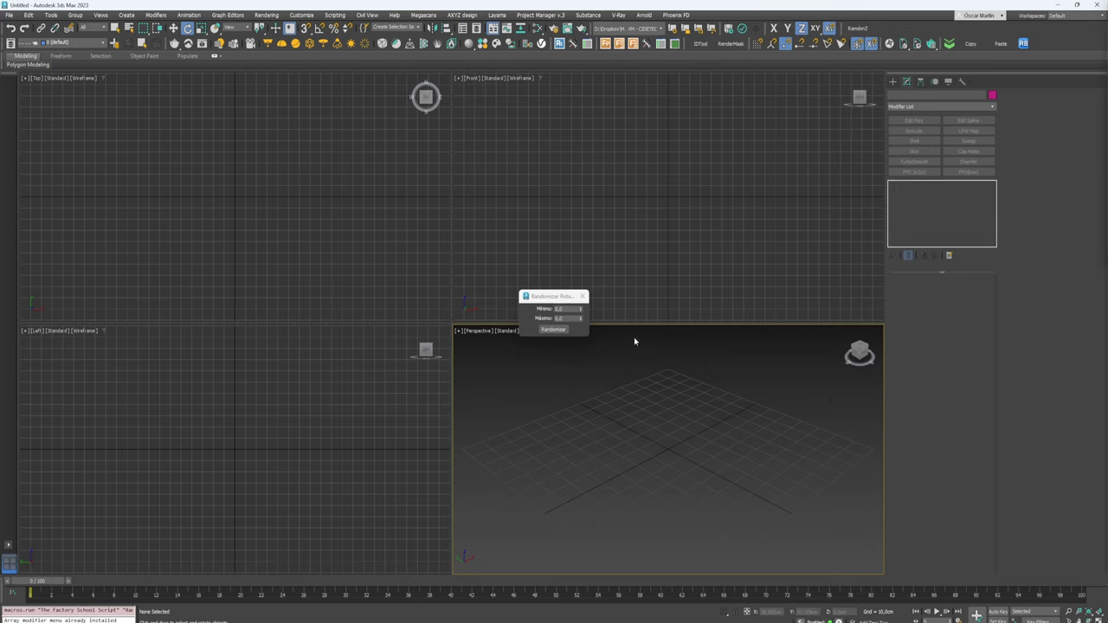
# Dismiss the Randomizar Rotación dialog, leaving the empty four-viewport scene
pyautogui.click(582, 296)
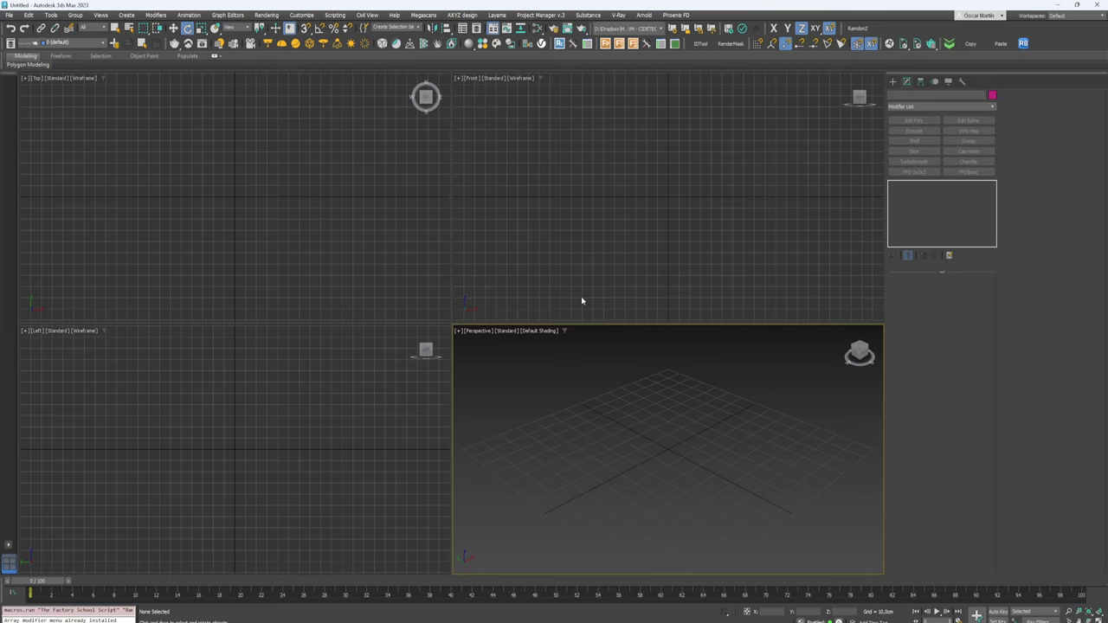
# Use the RandomZ toolbar button to reopen the Randomizar Rotación dialog
pyautogui.click(831, 29)
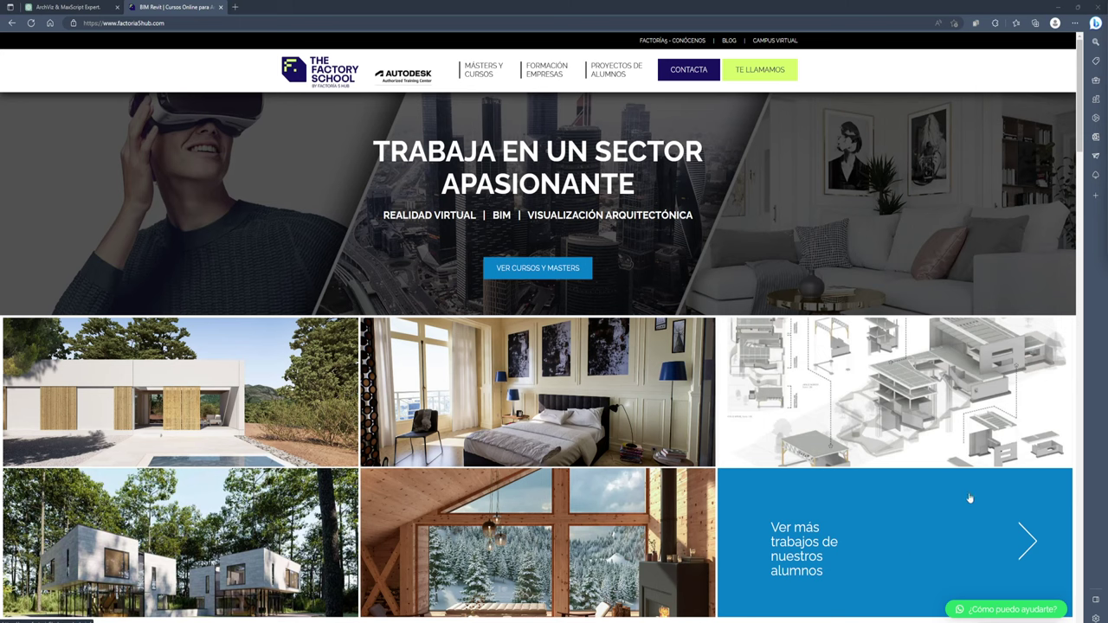
pyautogui.scroll(-3, 911, 447)
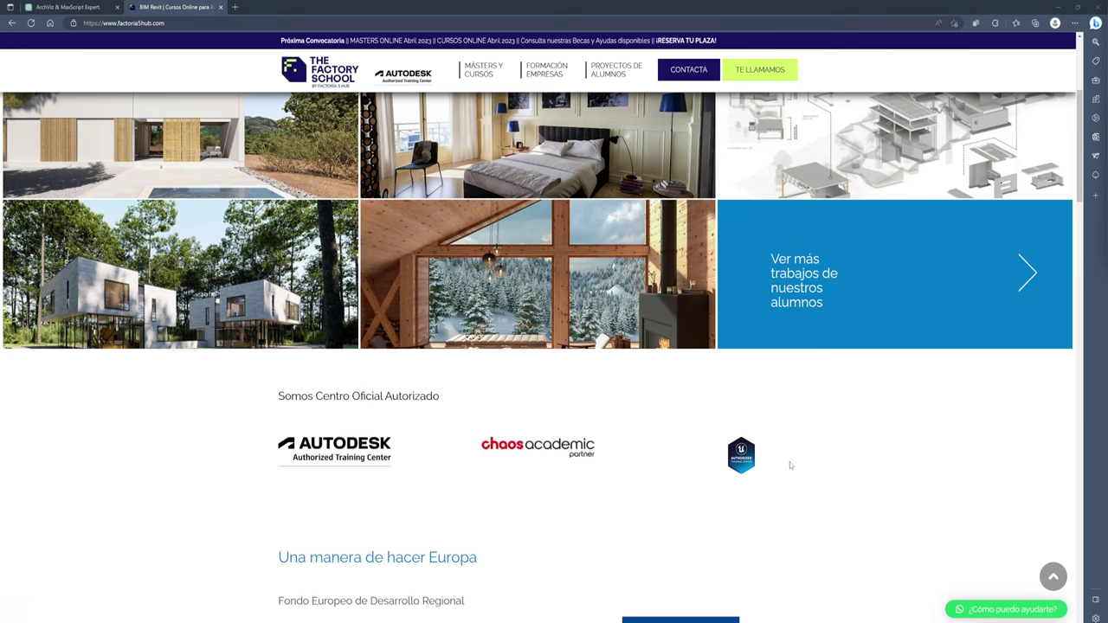
pyautogui.click(1052, 576)
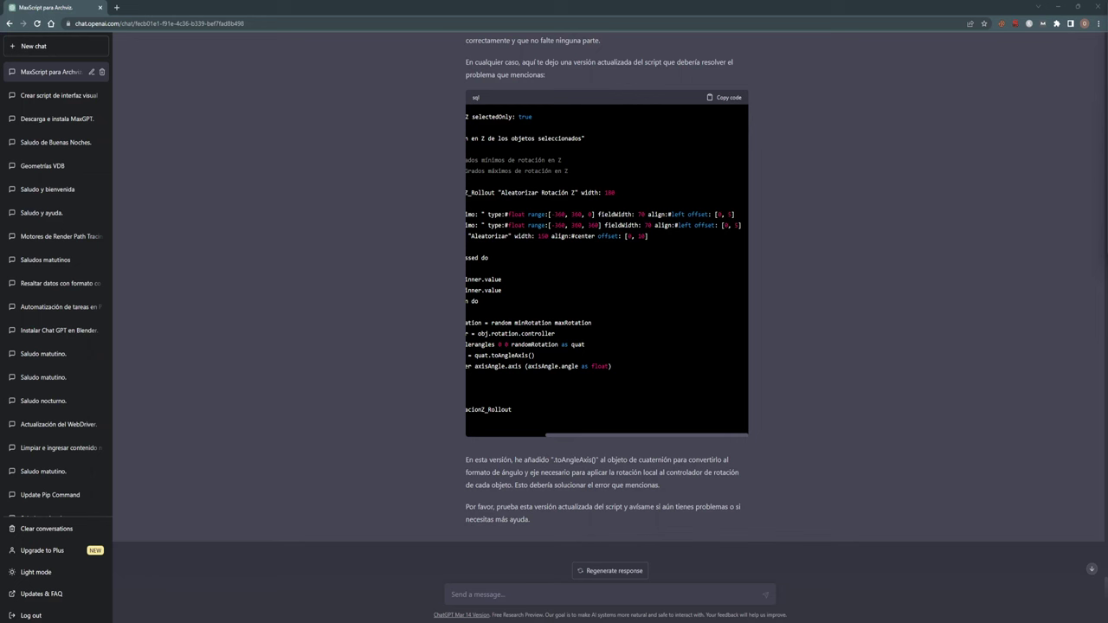
# Scroll the code block left and restore the Chrome window to a smaller floating window
pyautogui.hscroll(-3, 571, 201)
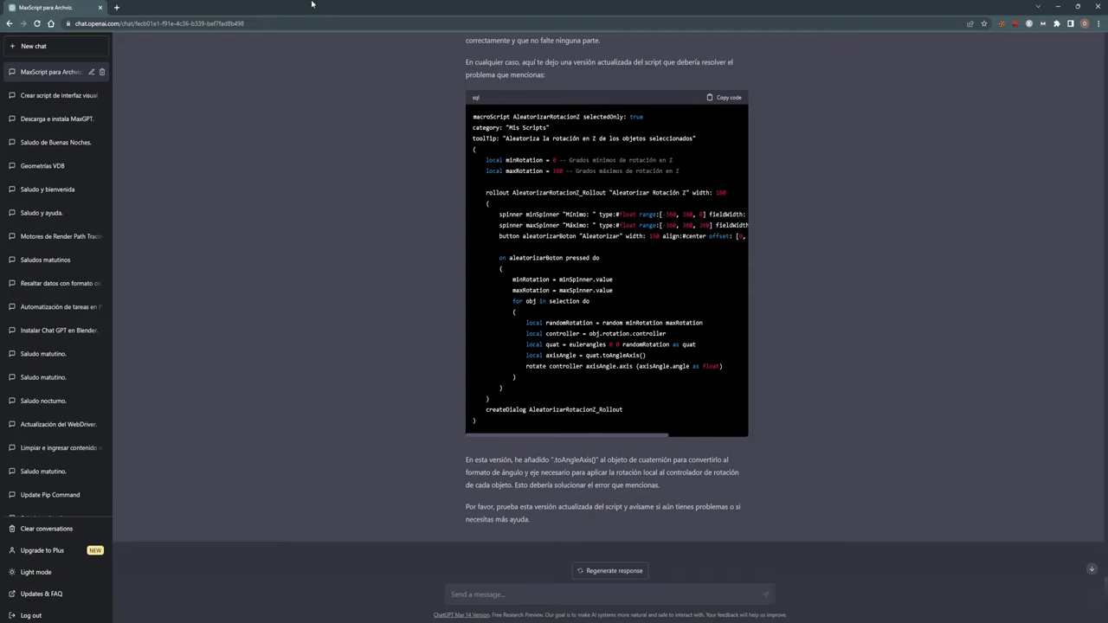
pyautogui.moveTo(313, 4)
pyautogui.mouseDown()
pyautogui.moveTo(532, 158)
pyautogui.moveTo(521, 201)
pyautogui.mouseUp()
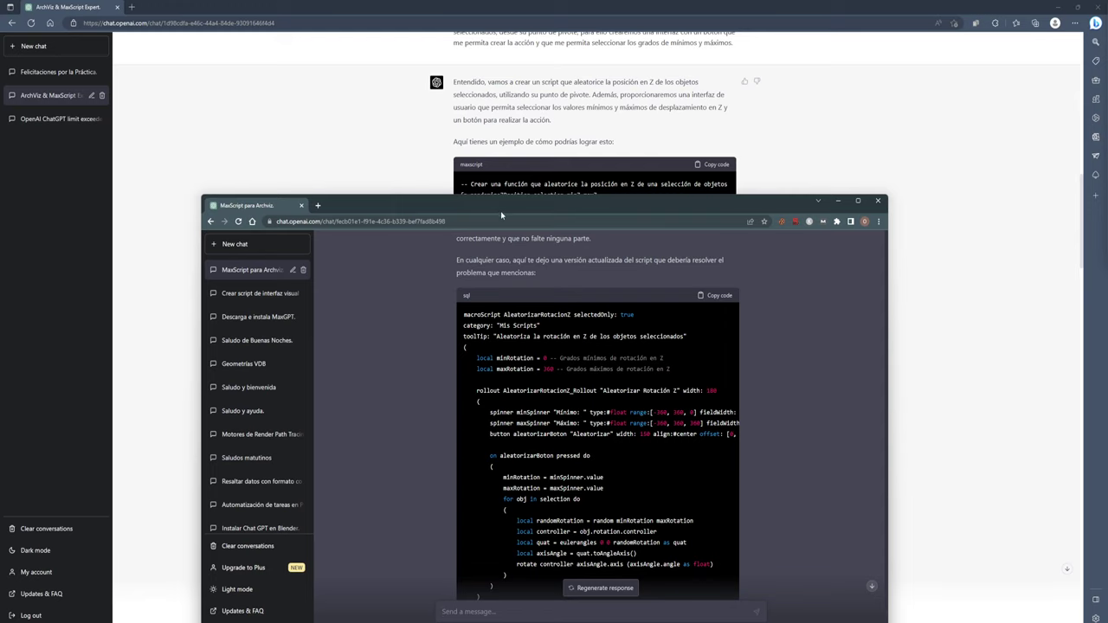
# Nudge the floating chat window up and scroll through its script conversation
pyautogui.moveTo(501, 215); pyautogui.dragTo(516, 163)
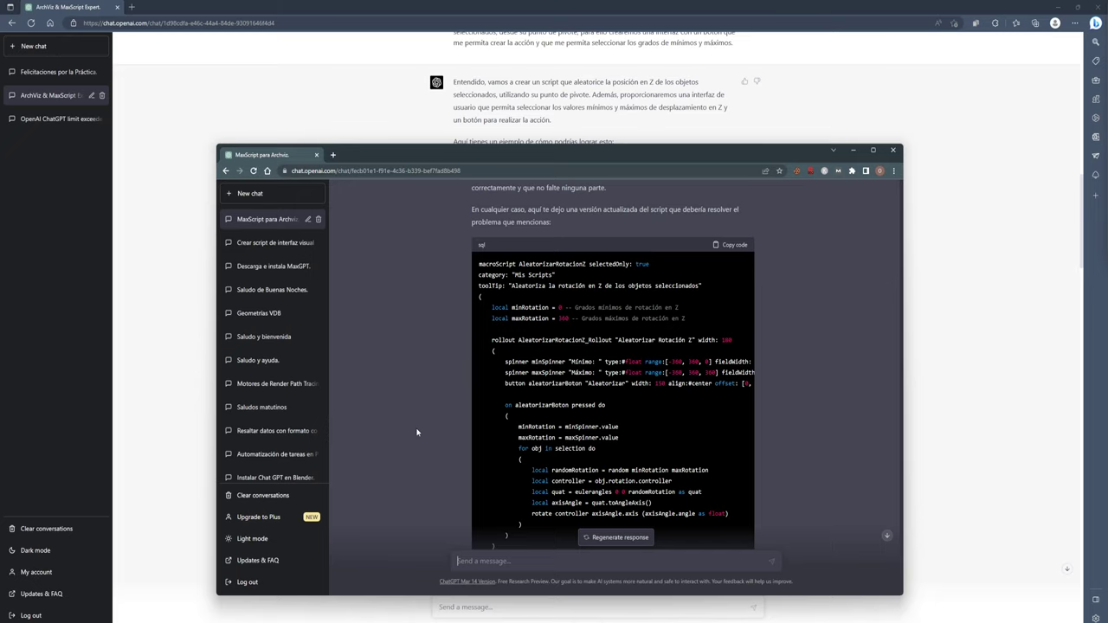
pyautogui.scroll(-5, 416, 432)
pyautogui.scroll(-5, 416, 432)
pyautogui.scroll(-5, 416, 432)
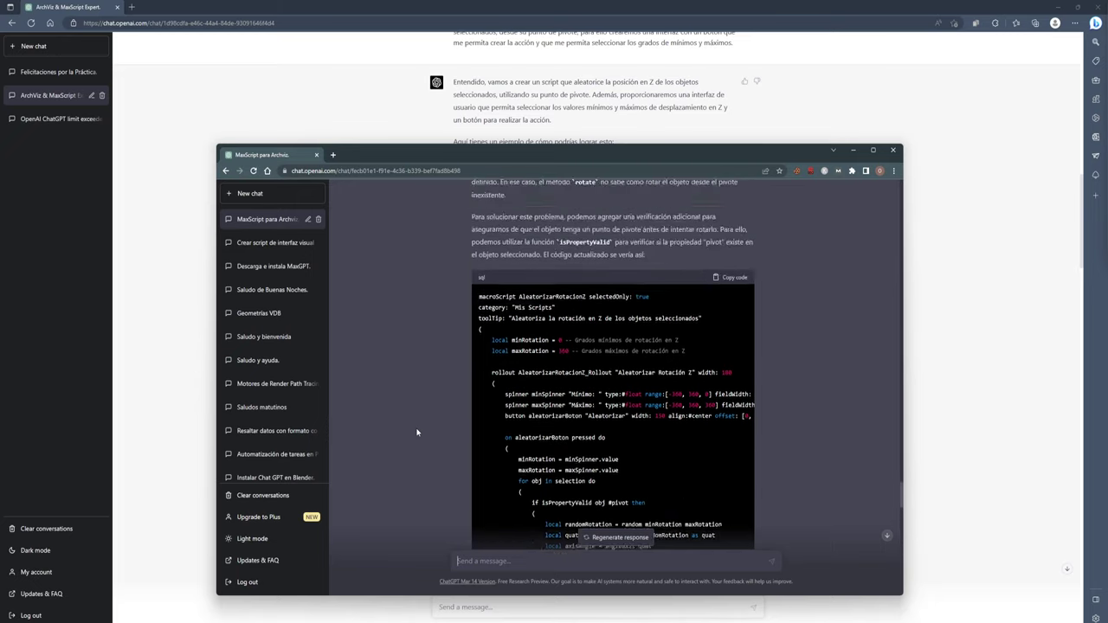
pyautogui.scroll(-5, 416, 432)
pyautogui.scroll(-5, 416, 432)
pyautogui.scroll(-5, 416, 432)
pyautogui.scroll(-5, 416, 432)
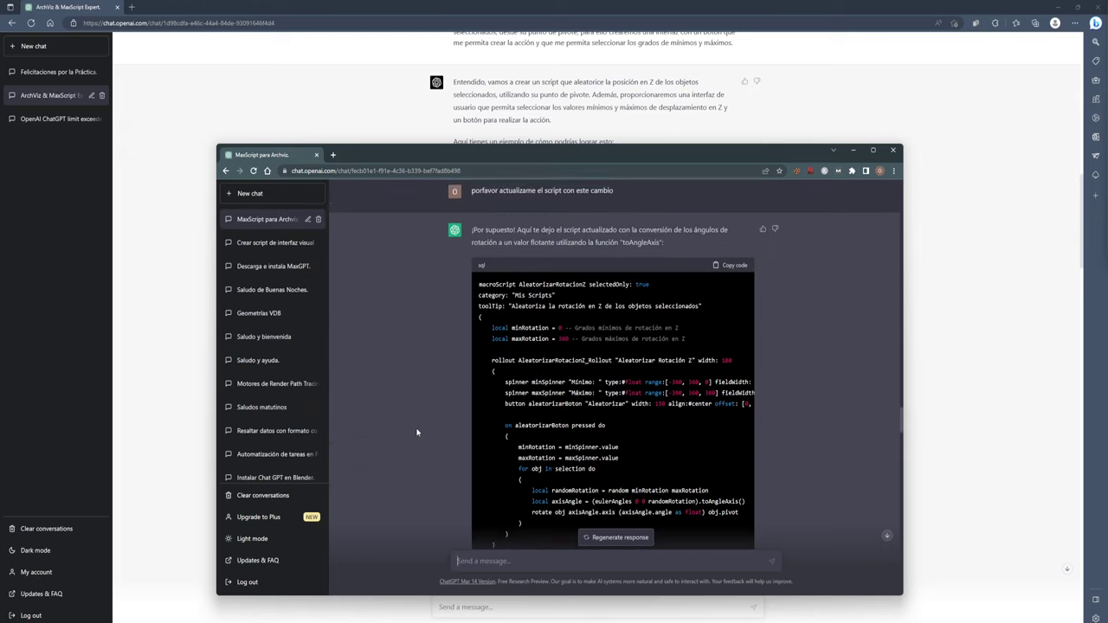
pyautogui.scroll(3, 417, 432)
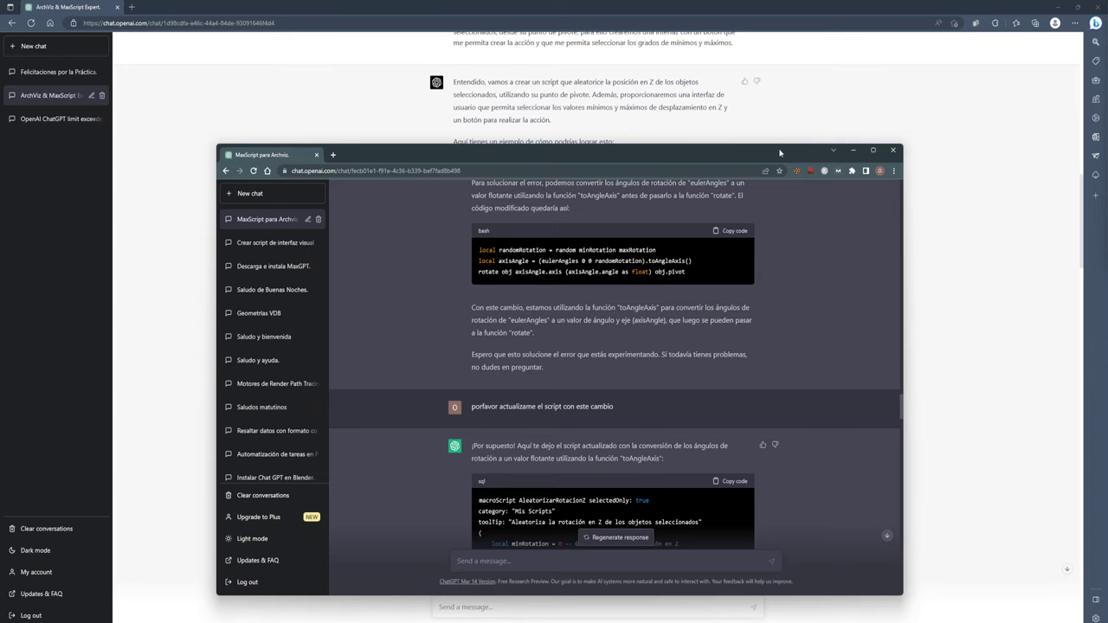
# Slide the floating window off screen and scroll the sample-macro chat back up
pyautogui.moveTo(699, 159); pyautogui.dragTo(1107, 338)
pyautogui.scroll(10, 918, 342)
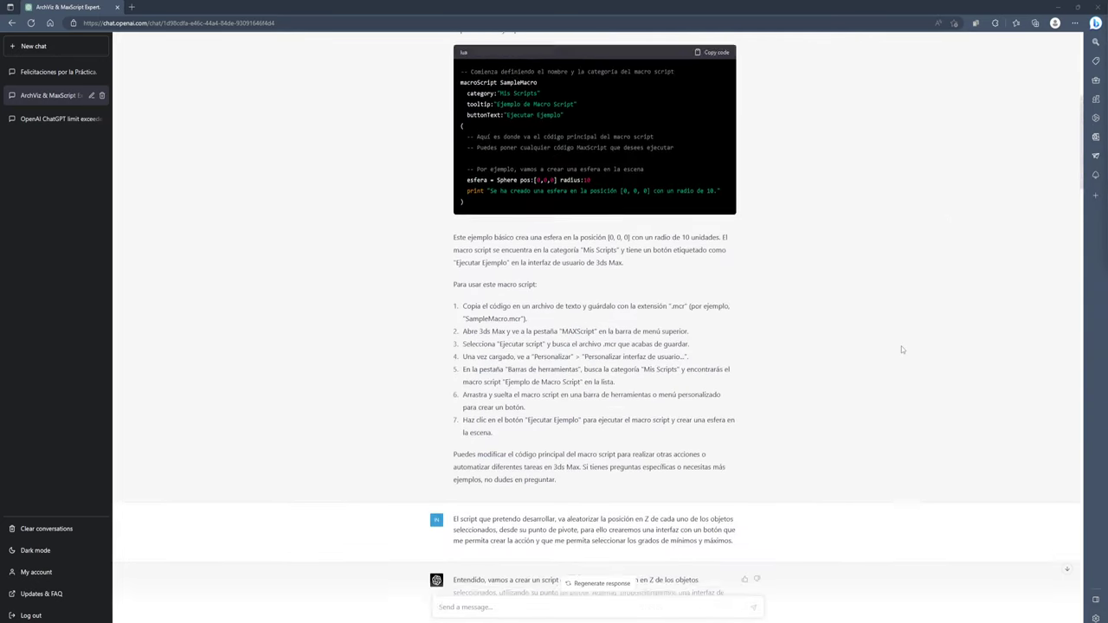
pyautogui.scroll(10, 901, 349)
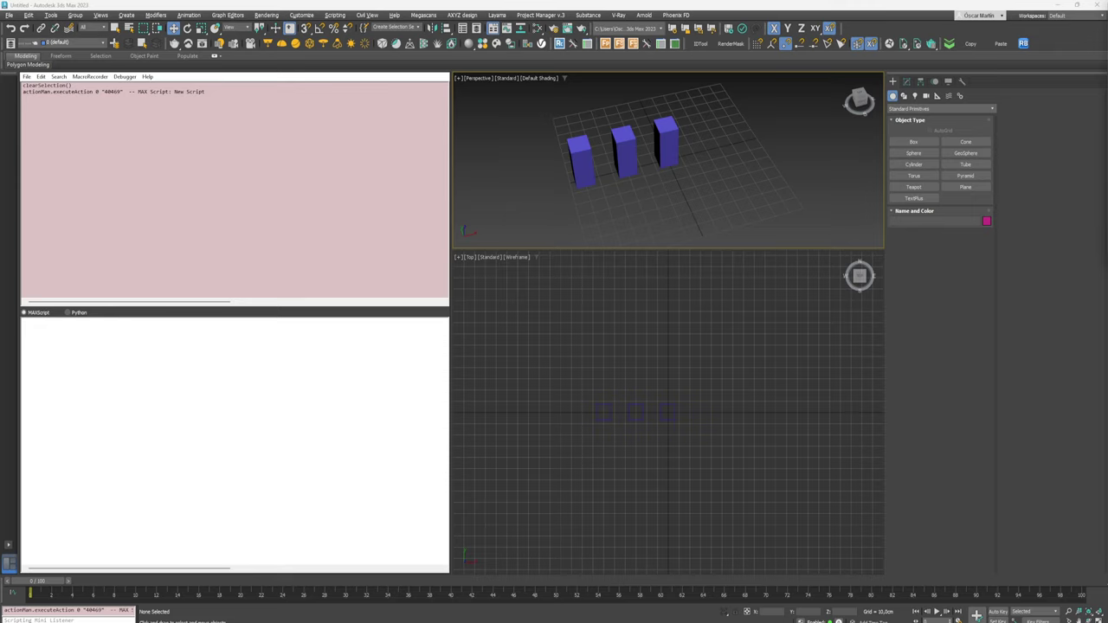
pyautogui.click(634, 401)
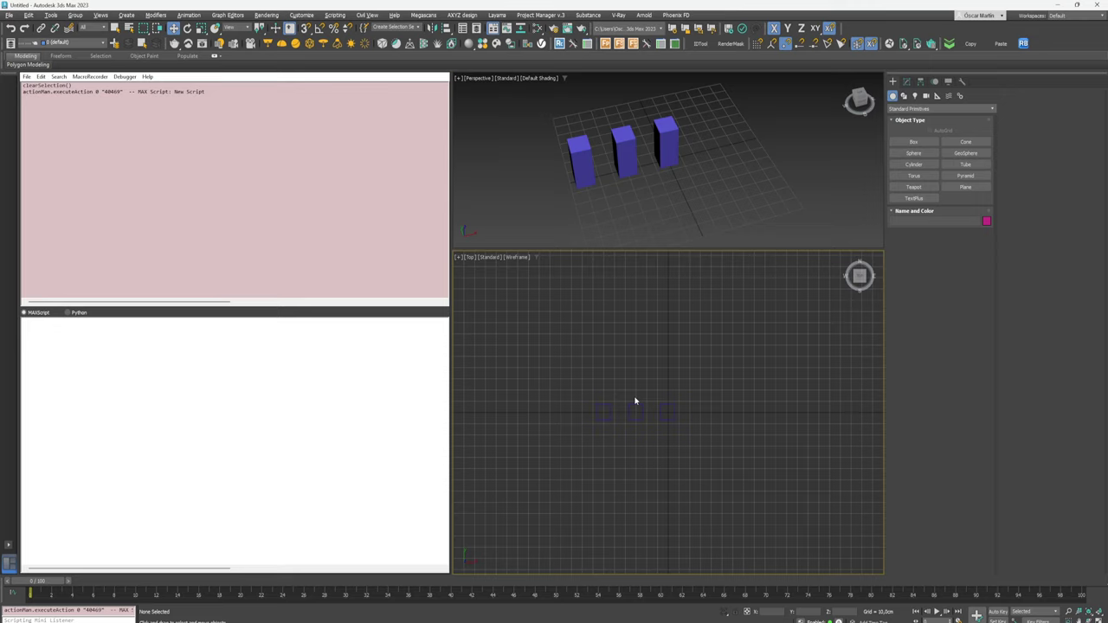
pyautogui.hotkey('ctrl', 'b')
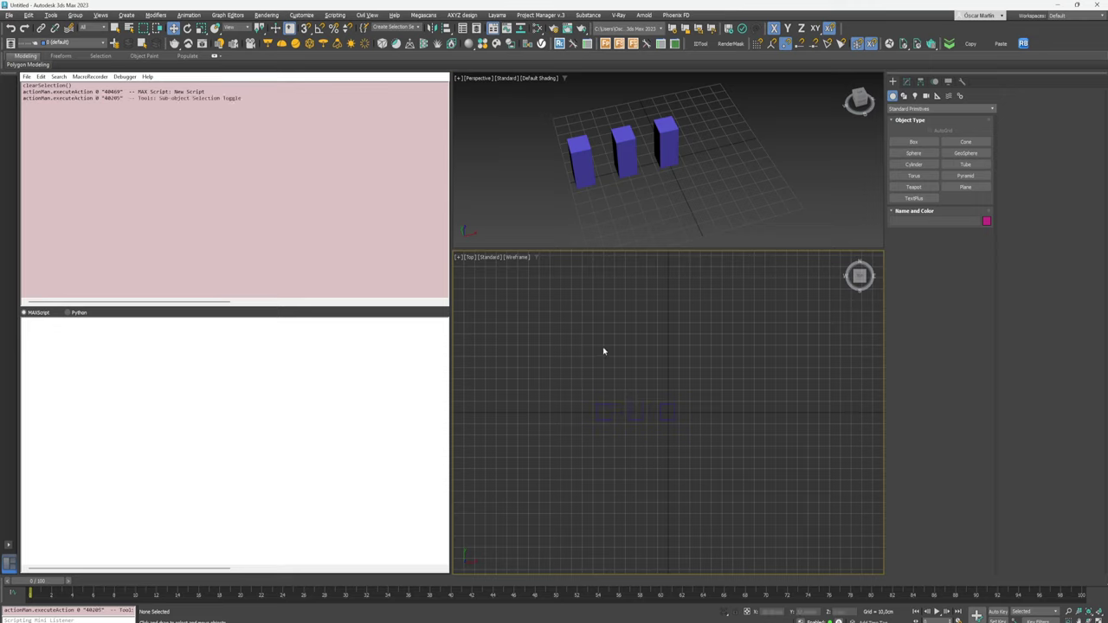
pyautogui.hotkey('alt', 'b')
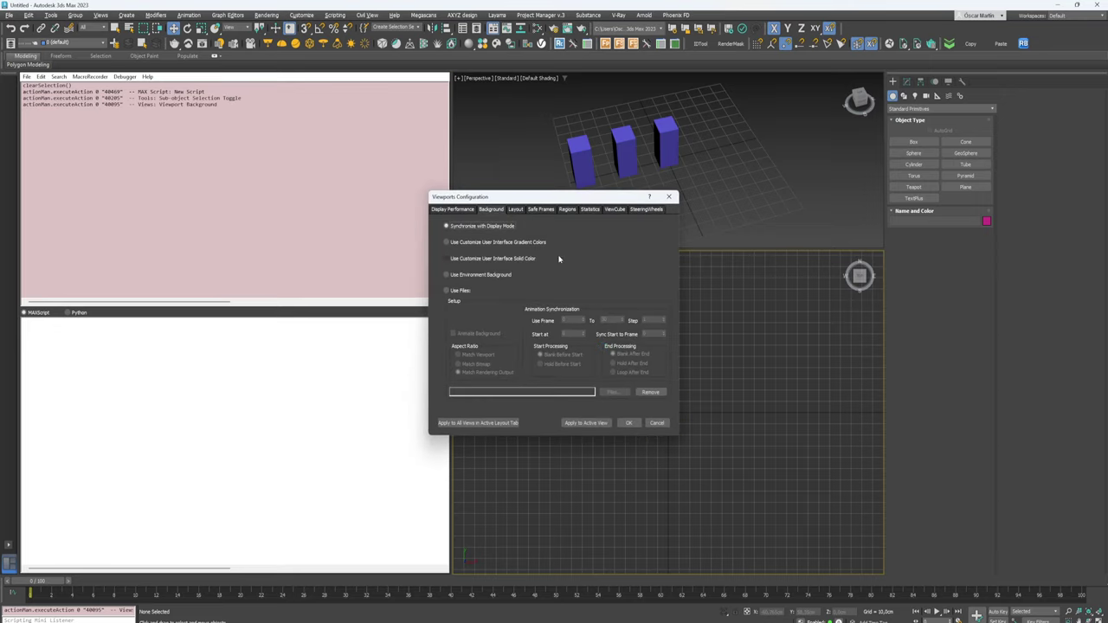
pyautogui.click(516, 210)
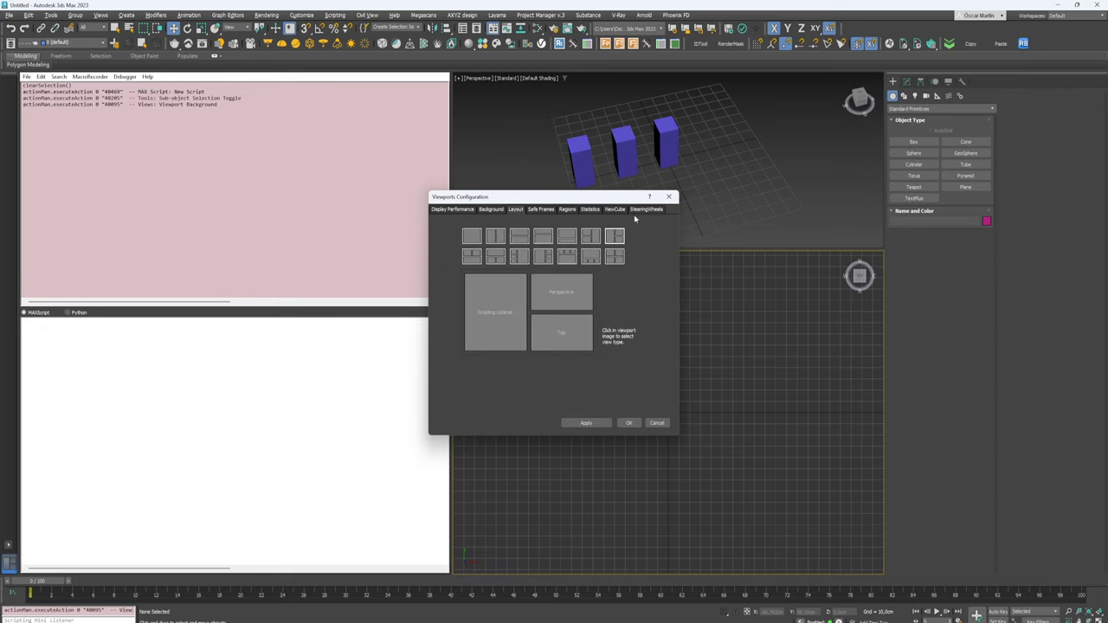
pyautogui.click(506, 308)
pyautogui.click(577, 281)
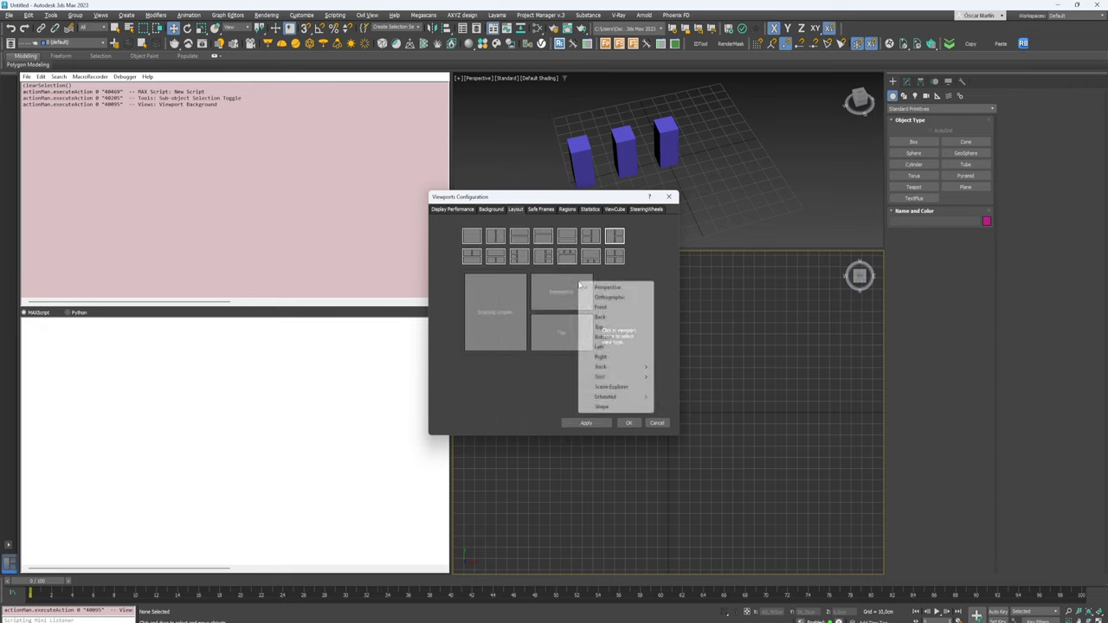
pyautogui.click(557, 339)
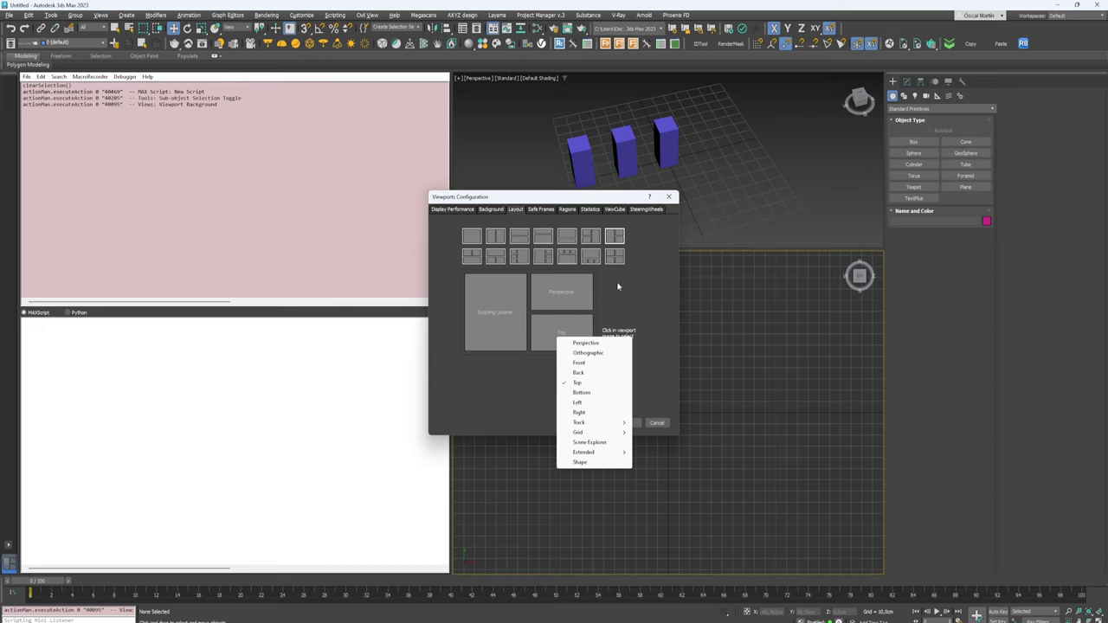
pyautogui.click(449, 309)
pyautogui.click(489, 286)
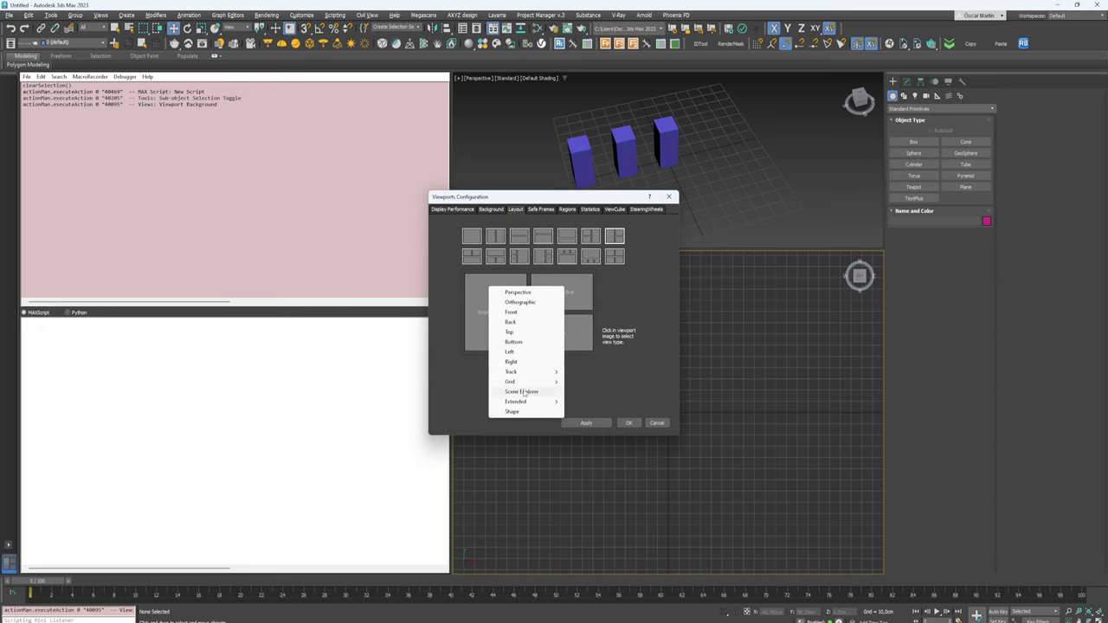
pyautogui.moveTo(516, 402)
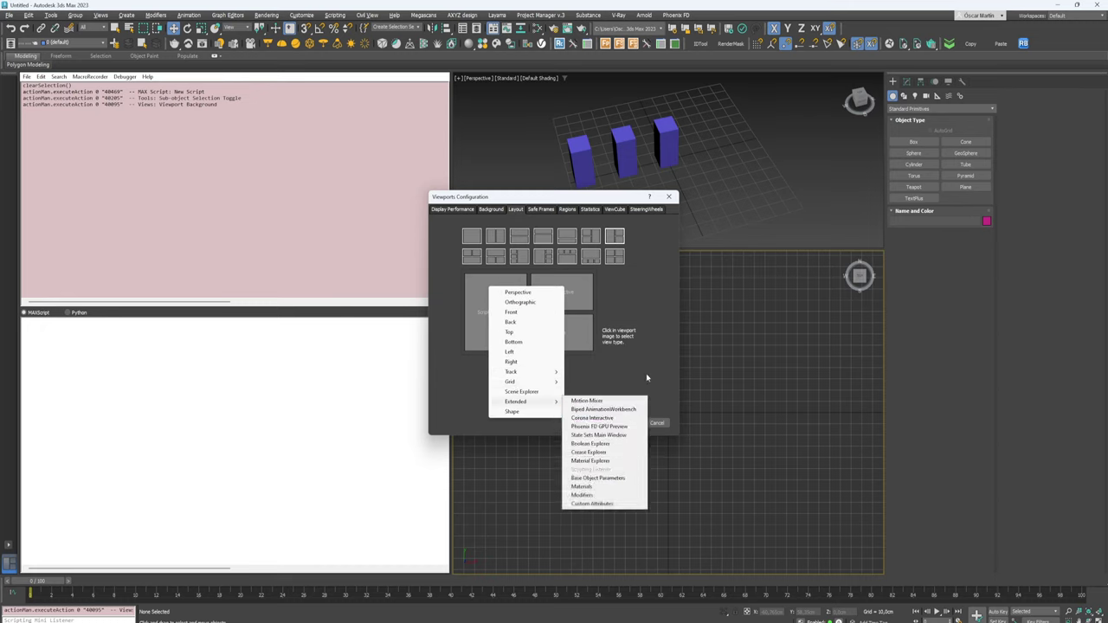
pyautogui.click(646, 378)
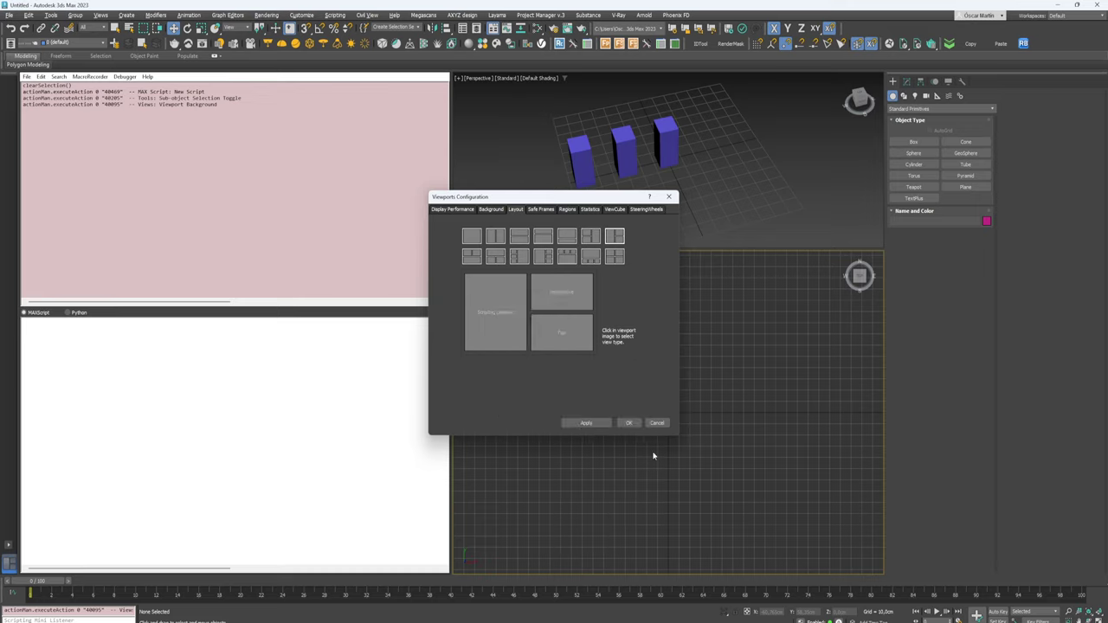
pyautogui.click(629, 422)
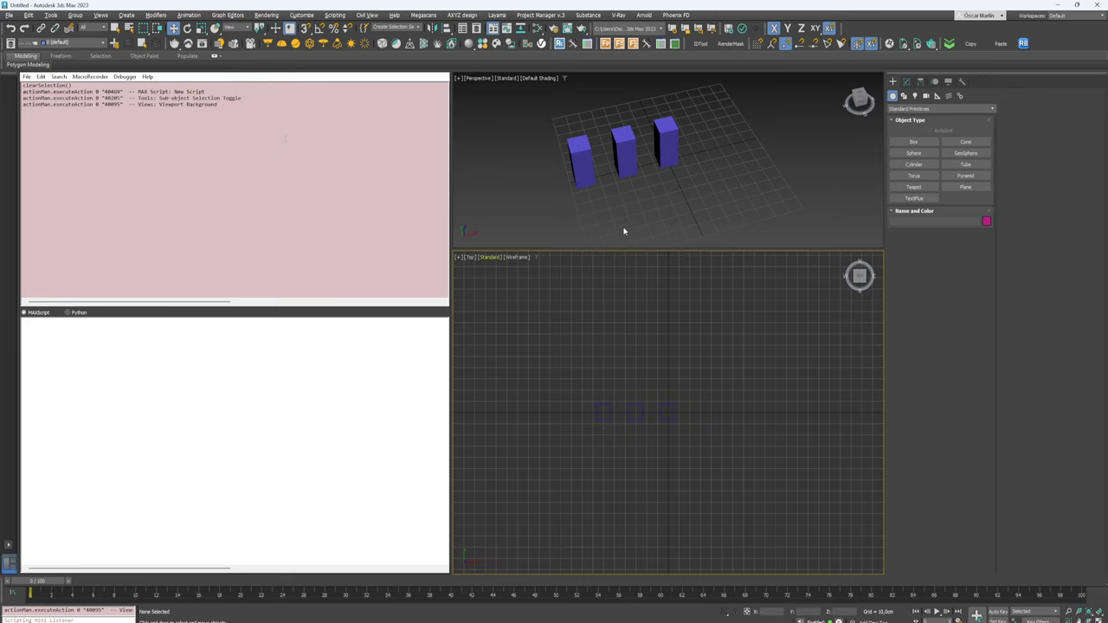
# Start a new script from the Scripting menu and close the extra empty Untitled script
pyautogui.click(343, 17)
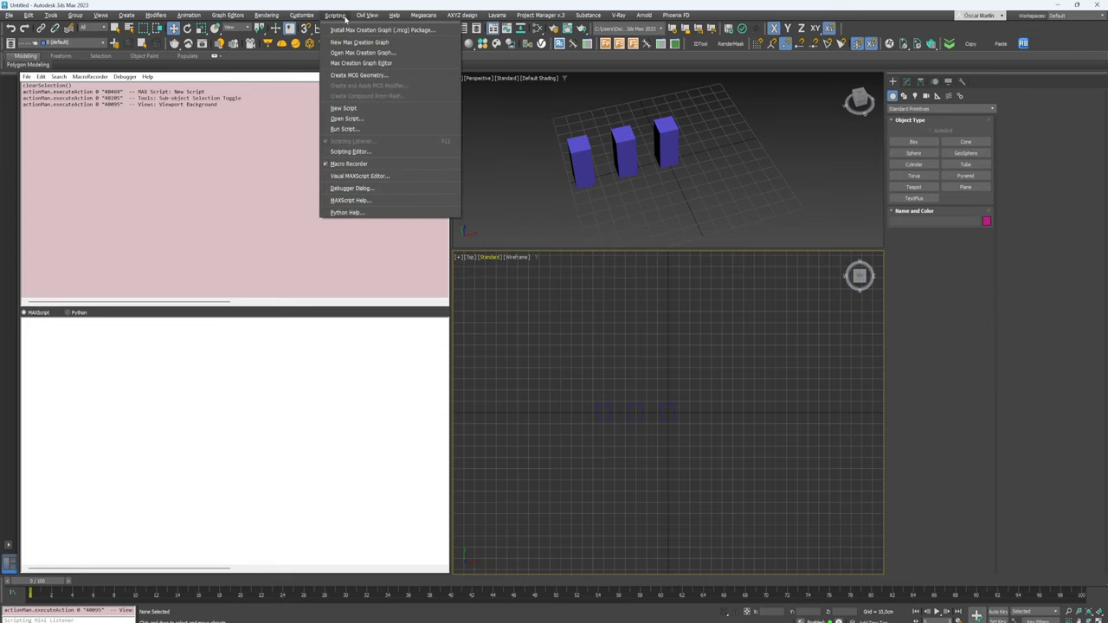
pyautogui.click(346, 108)
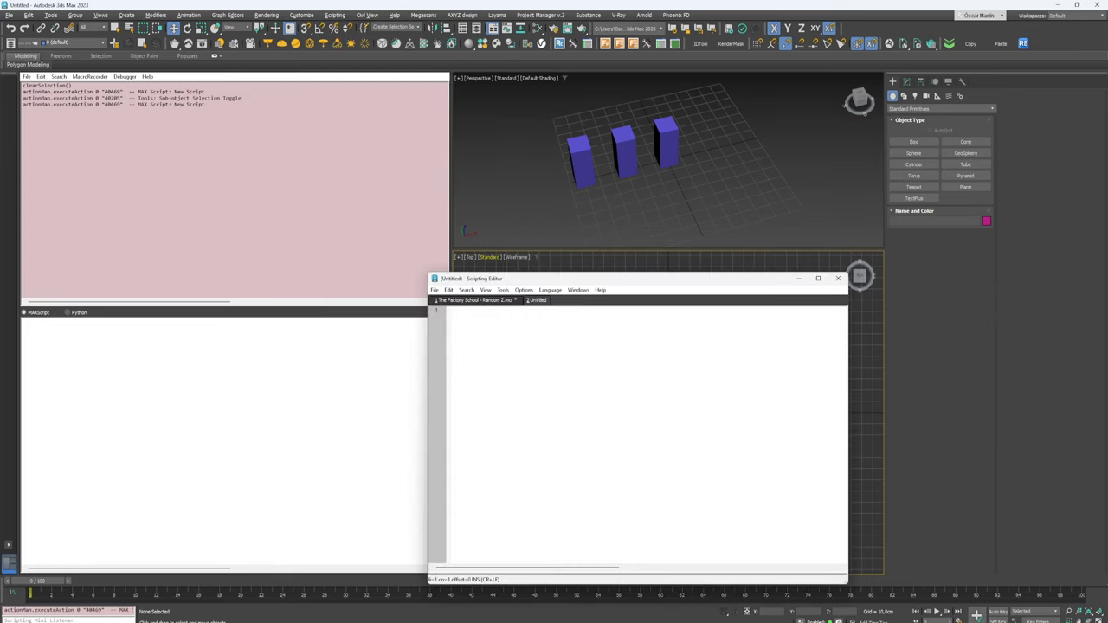
pyautogui.rightClick(543, 301)
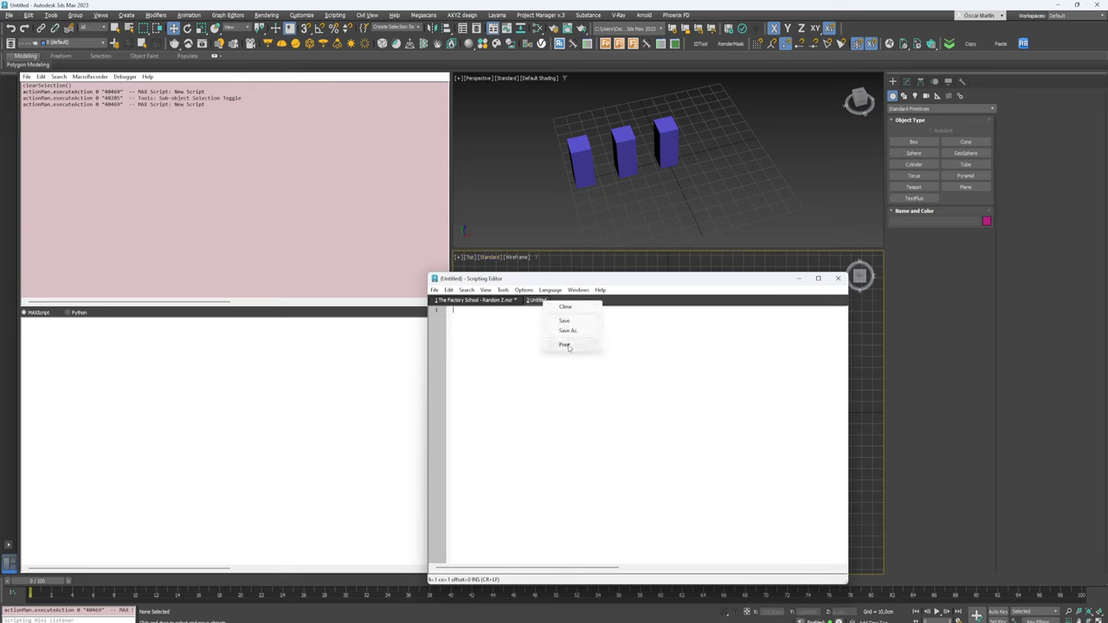
pyautogui.click(567, 307)
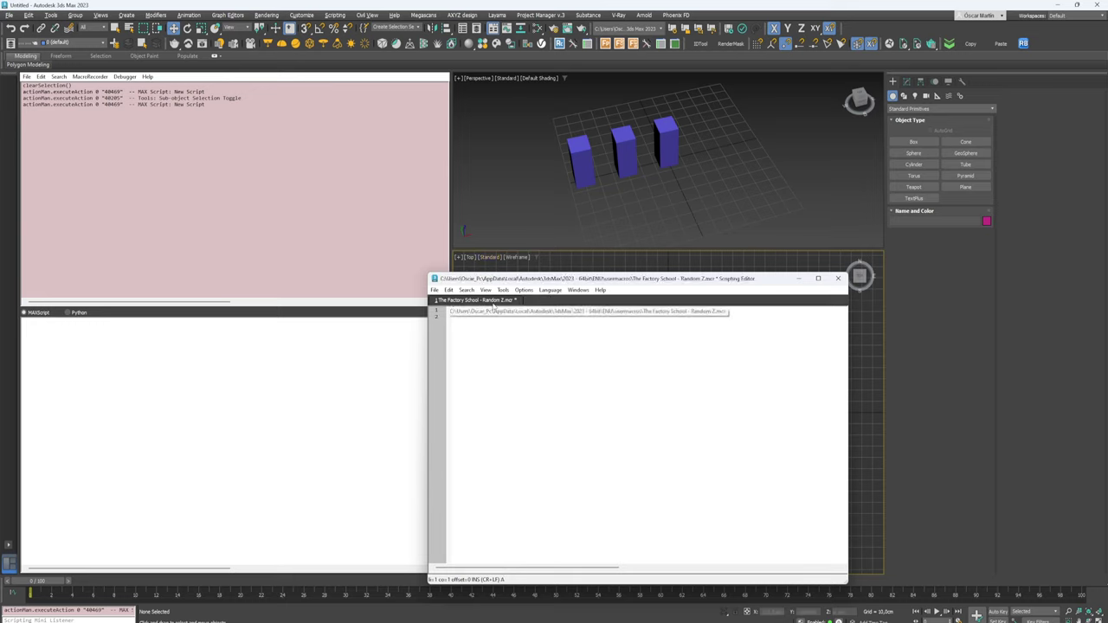
pyautogui.click(545, 363)
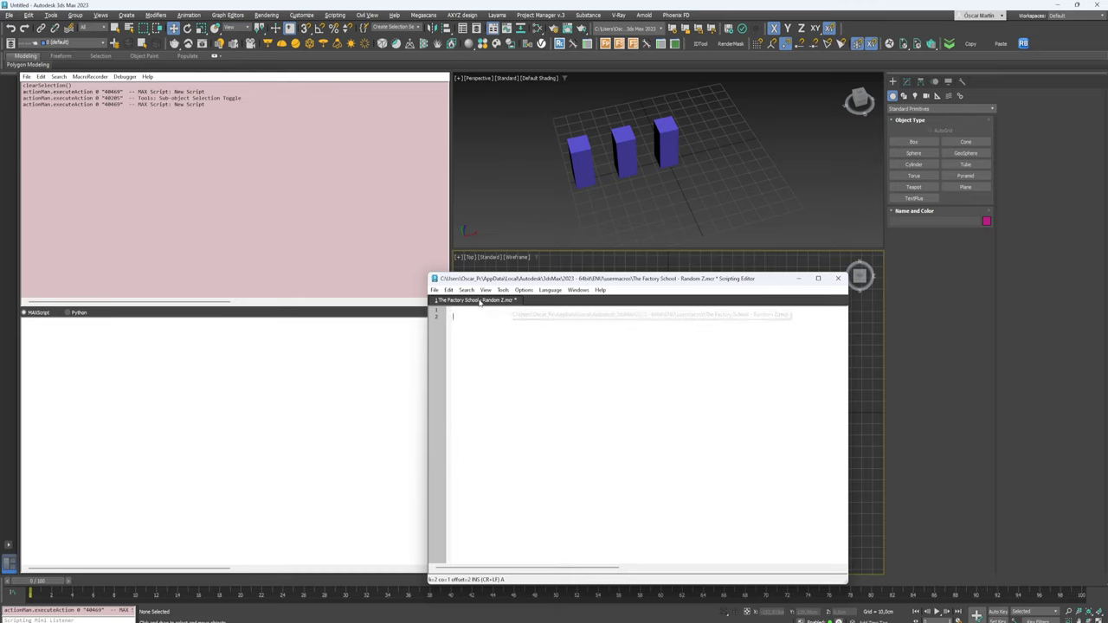
# Save the script as 'The Factory School - Random Z.mcr' and move the editor window higher
pyautogui.click(433, 290)
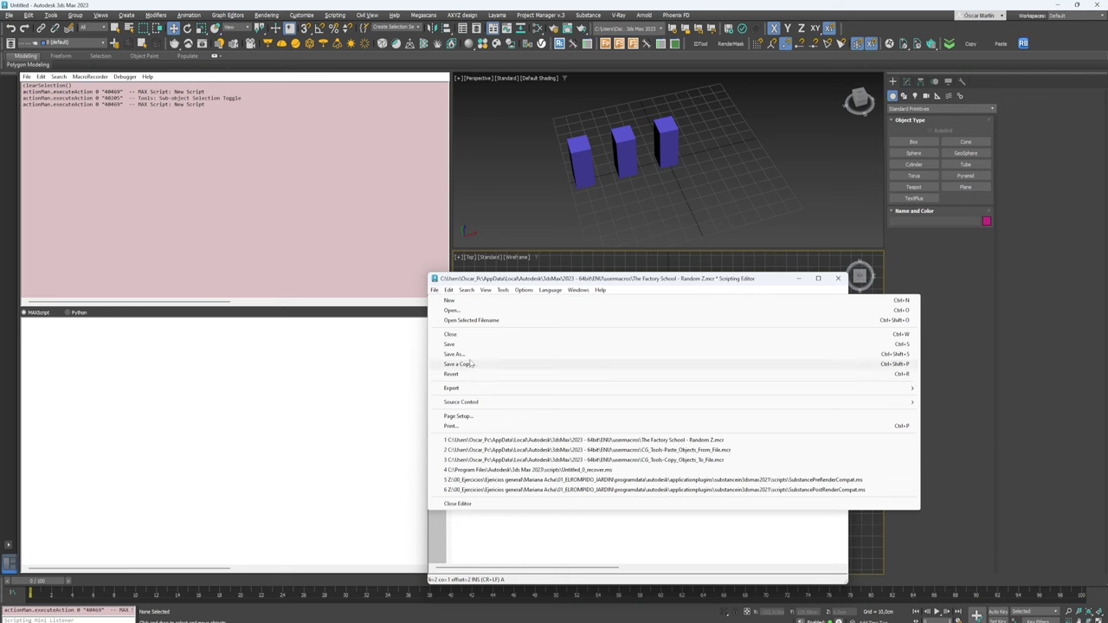
pyautogui.click(469, 356)
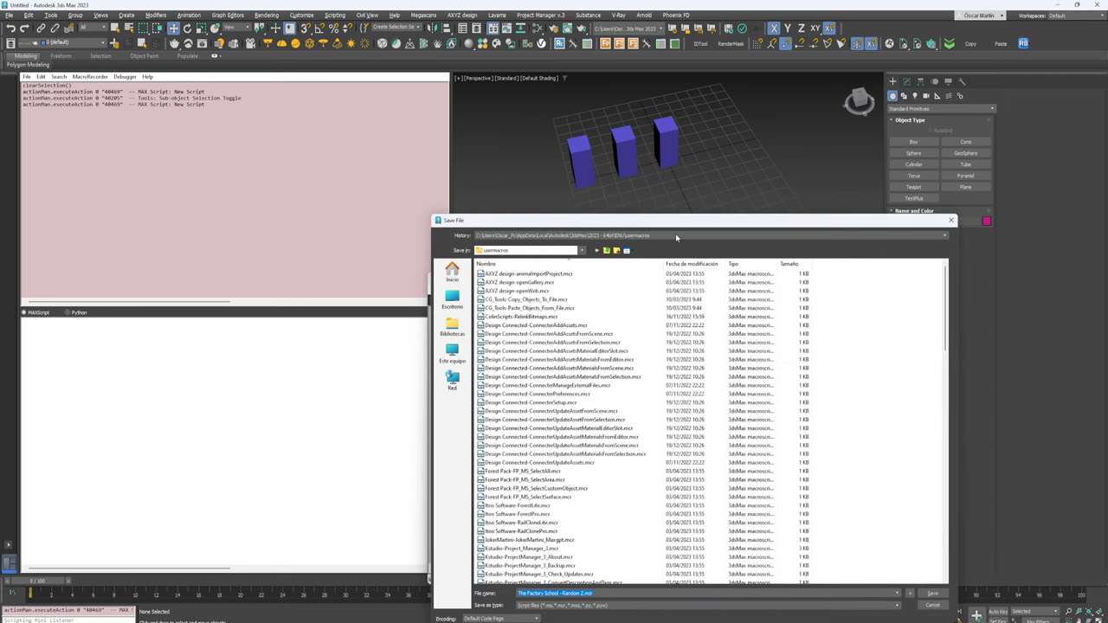
pyautogui.press('Return')
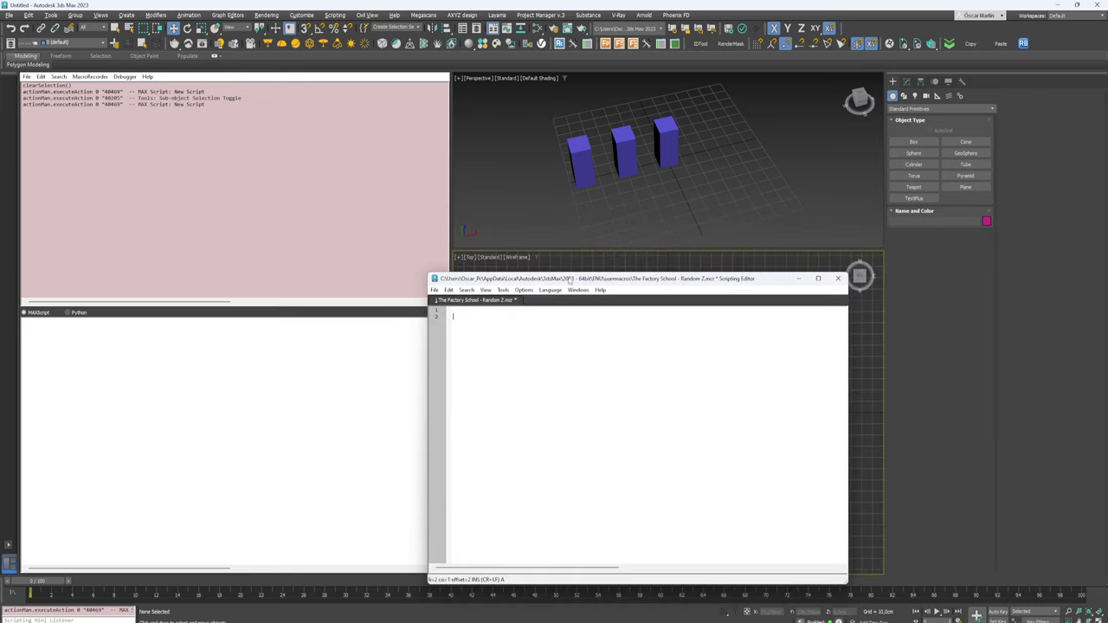
pyautogui.moveTo(570, 279); pyautogui.dragTo(609, 255)
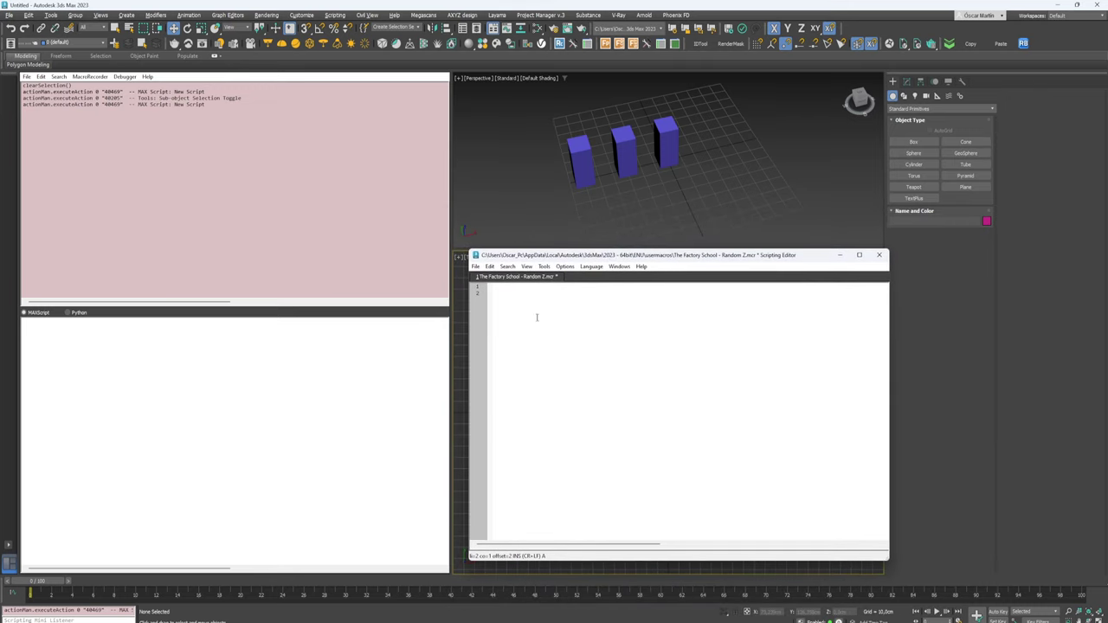
# Place the cursor on line 1 of the empty script, then return to ChatGPT's macro example
pyautogui.click(513, 286)
pyautogui.click(622, 591)
pyautogui.scroll(5, 658, 468)
pyautogui.scroll(5, 658, 468)
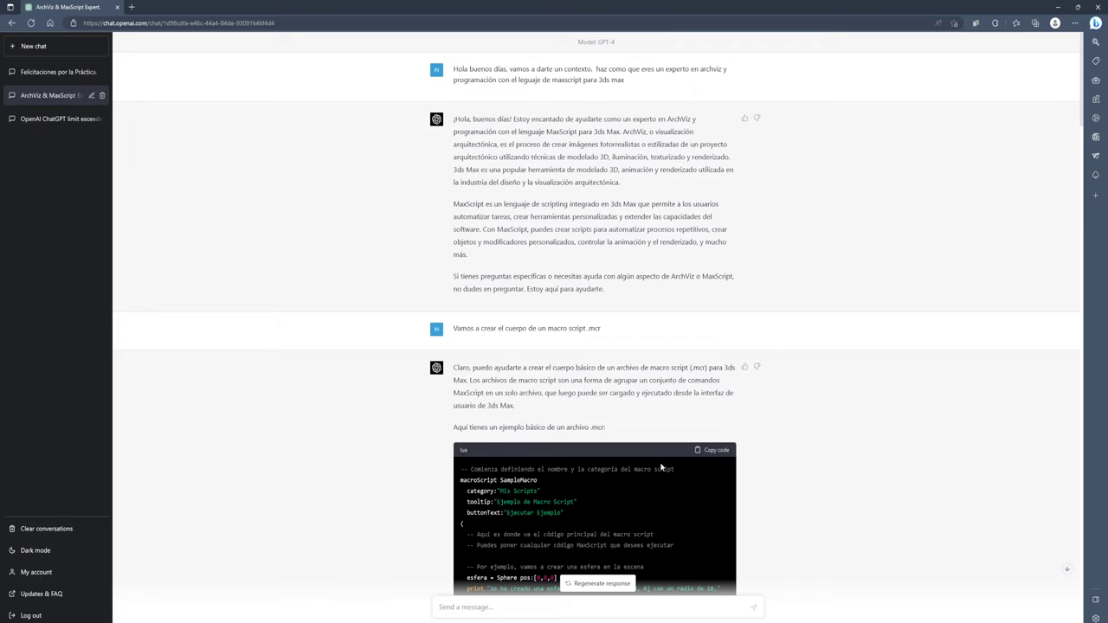
# Highlight the SampleMacro example's name, 'Mis Scripts' category and button label to explain them
pyautogui.scroll(-1, 658, 469)
pyautogui.moveTo(474, 380); pyautogui.dragTo(668, 499)
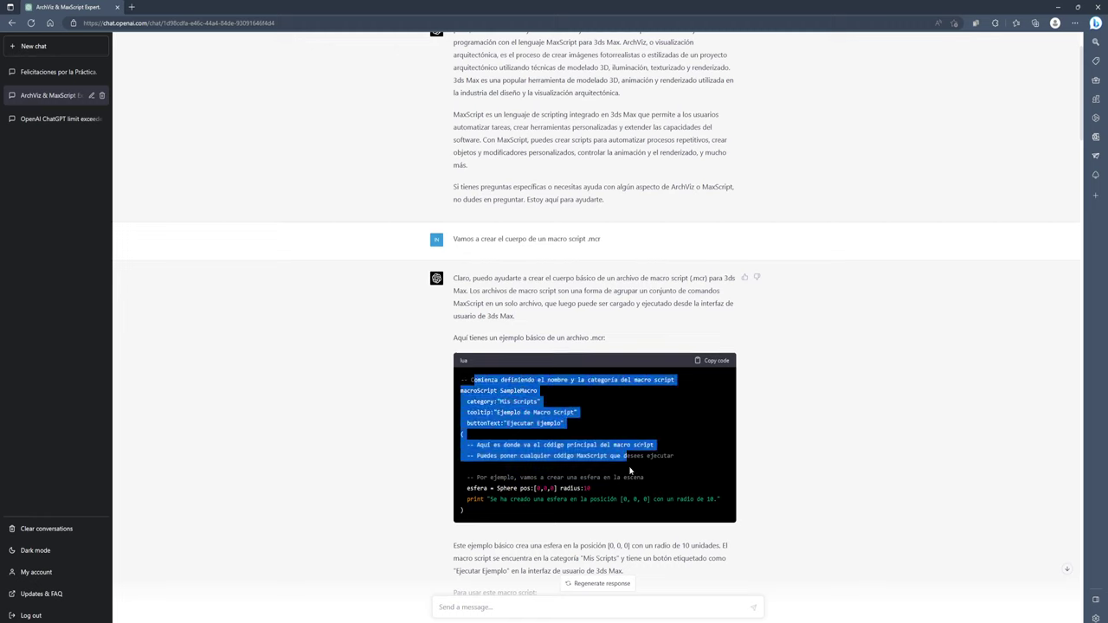
pyautogui.click(681, 426)
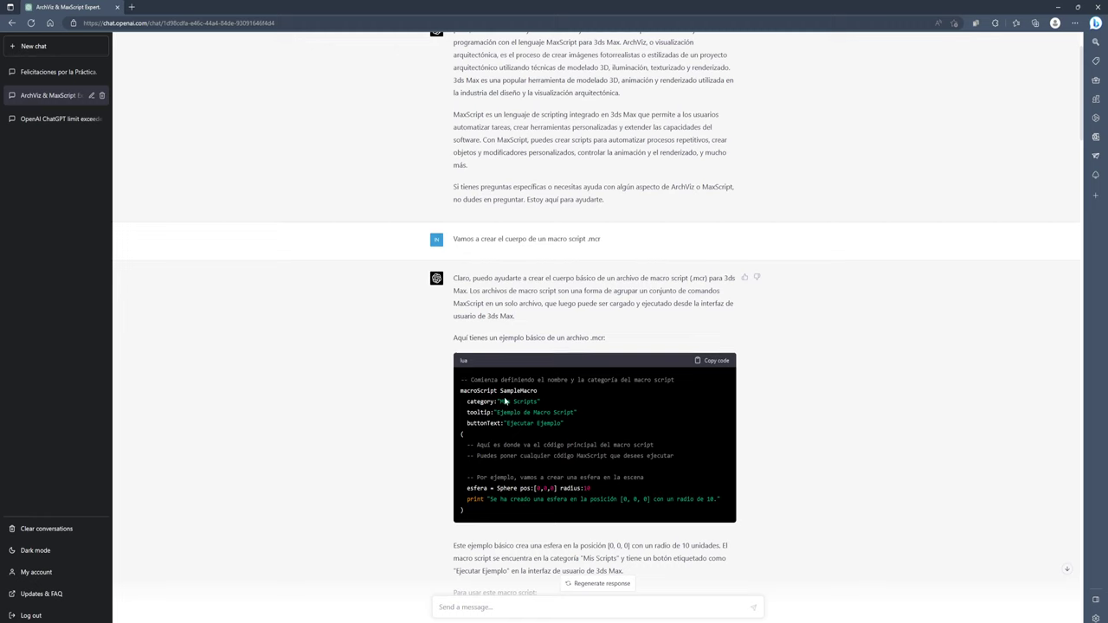
pyautogui.moveTo(461, 391)
pyautogui.mouseDown()
pyautogui.moveTo(537, 391)
pyautogui.moveTo(501, 391)
pyautogui.mouseUp()
pyautogui.click(554, 396)
pyautogui.moveTo(501, 402); pyautogui.dragTo(537, 401)
pyautogui.moveTo(517, 424); pyautogui.dragTo(526, 423)
# Copy the SampleMacro example code and scroll down to the 'Entendido' reply
pyautogui.scroll(-1, 551, 442)
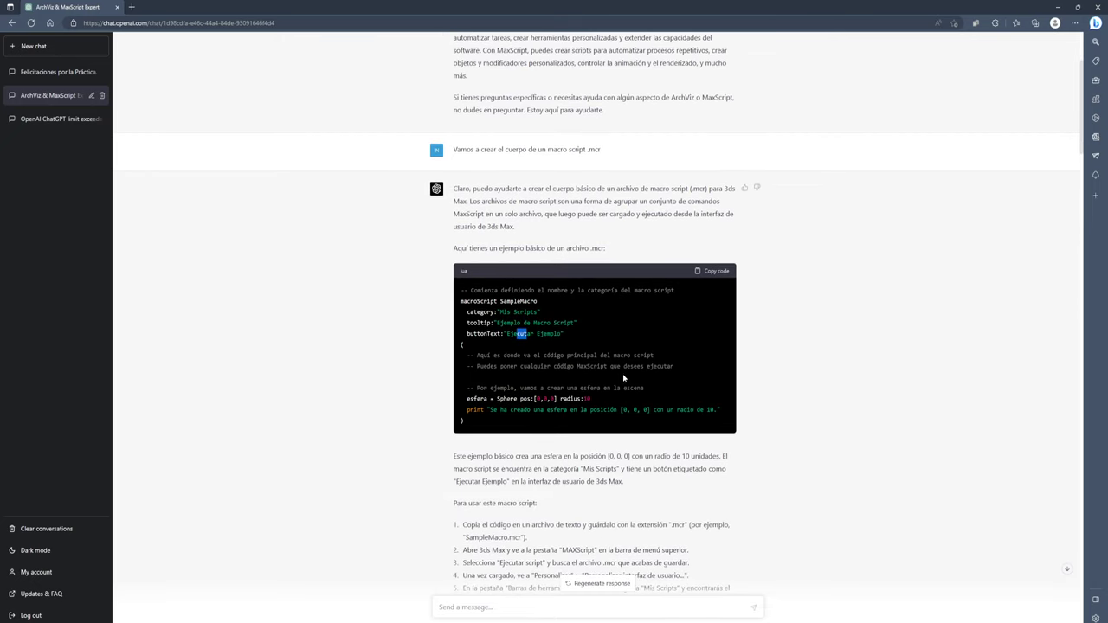
pyautogui.moveTo(490, 432)
pyautogui.mouseDown()
pyautogui.moveTo(441, 290)
pyautogui.moveTo(459, 293)
pyautogui.mouseUp()
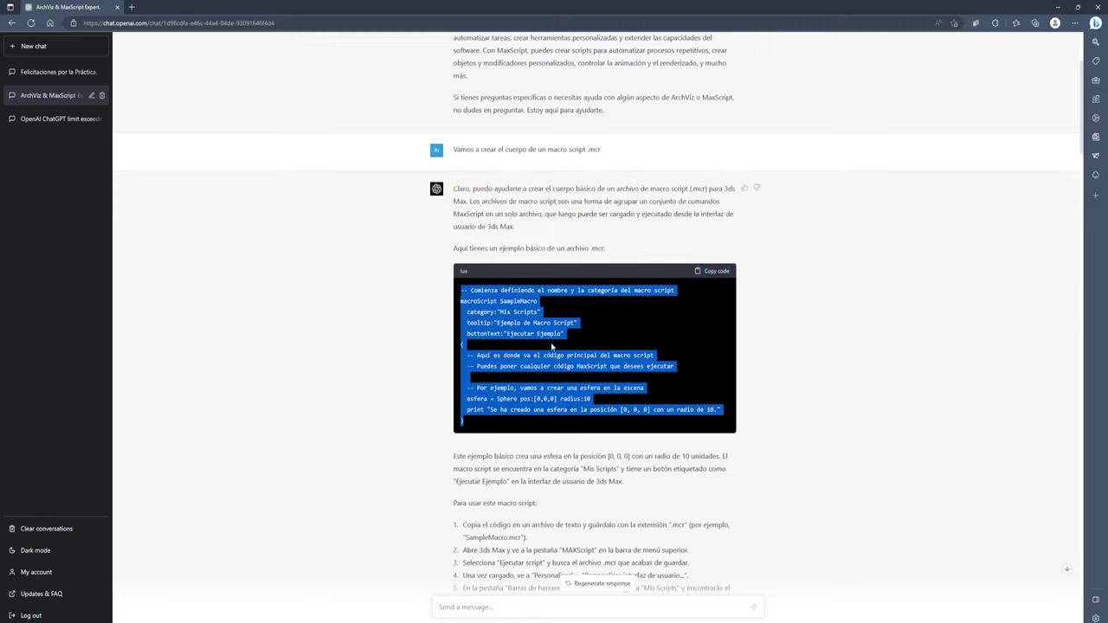
pyautogui.click(757, 326)
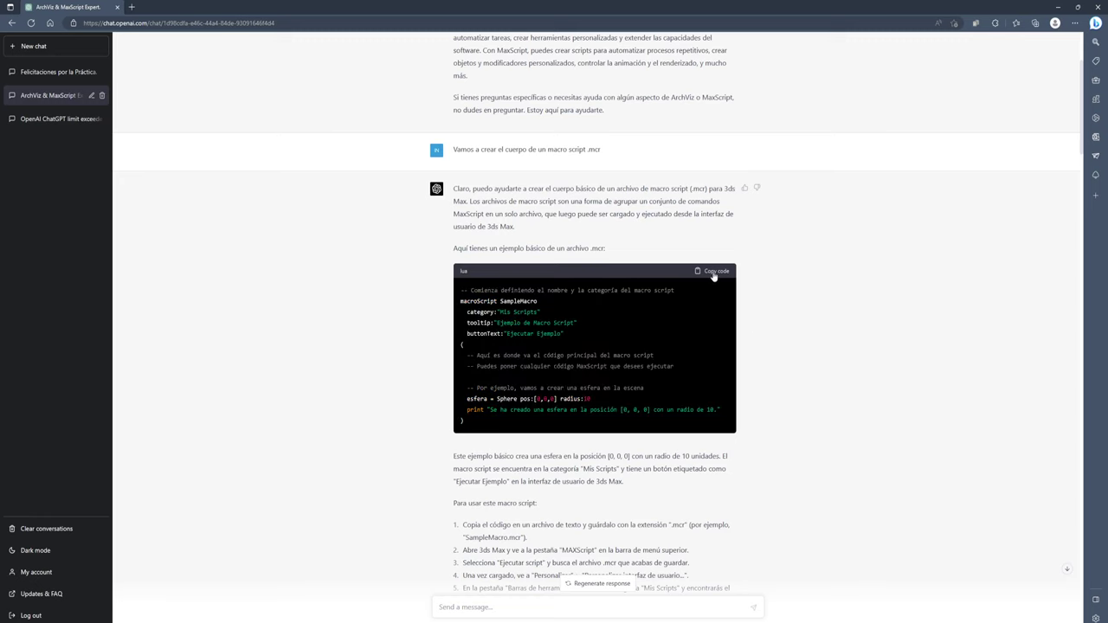
pyautogui.click(713, 271)
pyautogui.scroll(-3, 559, 345)
pyautogui.scroll(-2, 559, 345)
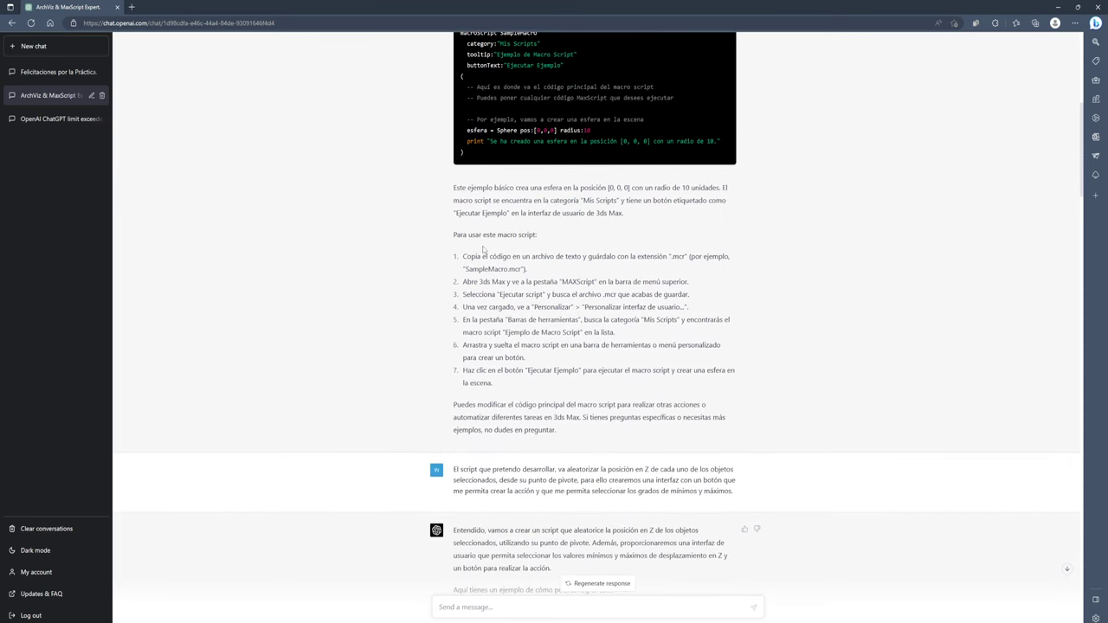
pyautogui.scroll(-3, 483, 251)
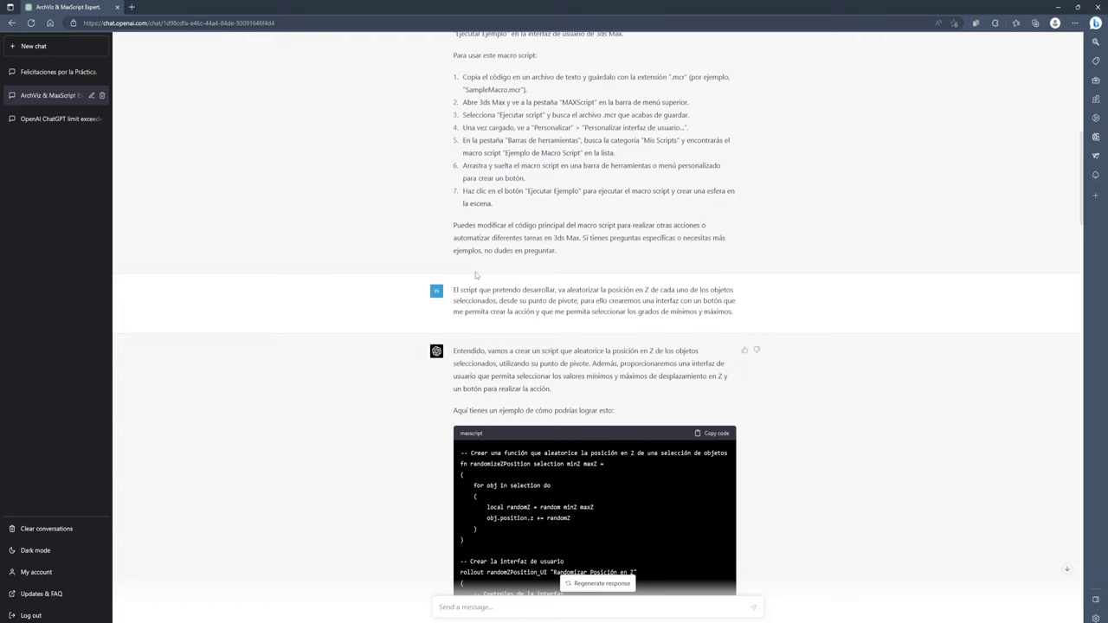
# Highlight the randomizeZPosition code in the reply to explain it
pyautogui.moveTo(588, 480)
pyautogui.moveTo(607, 289); pyautogui.dragTo(633, 289)
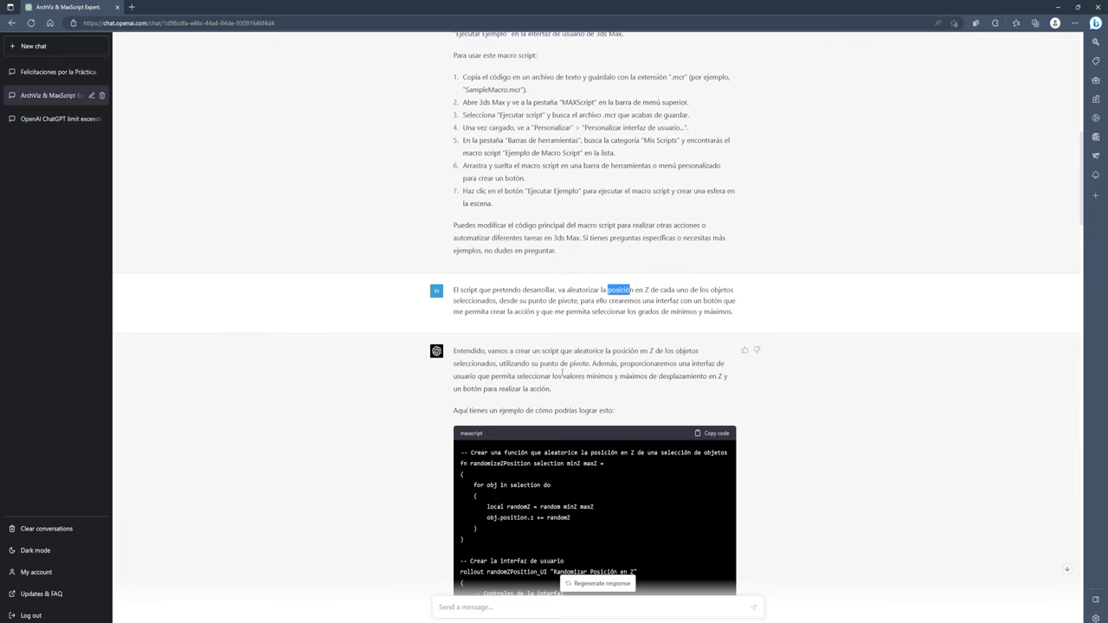
pyautogui.scroll(-2, 520, 397)
pyautogui.scroll(-1, 520, 396)
pyautogui.scroll(-1, 520, 397)
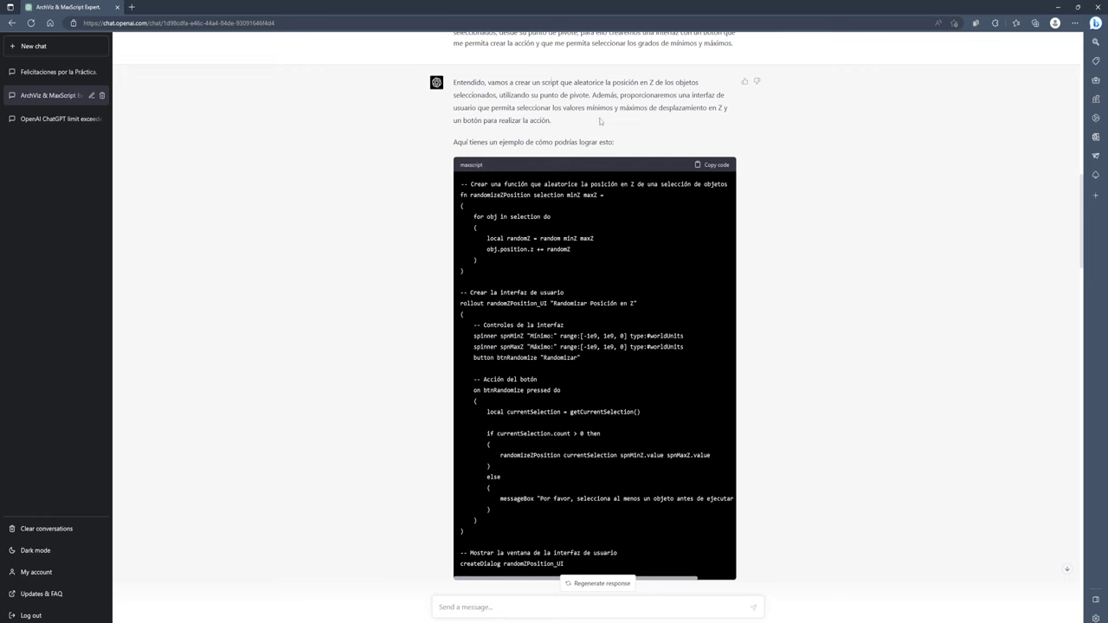
pyautogui.moveTo(486, 195); pyautogui.dragTo(655, 549)
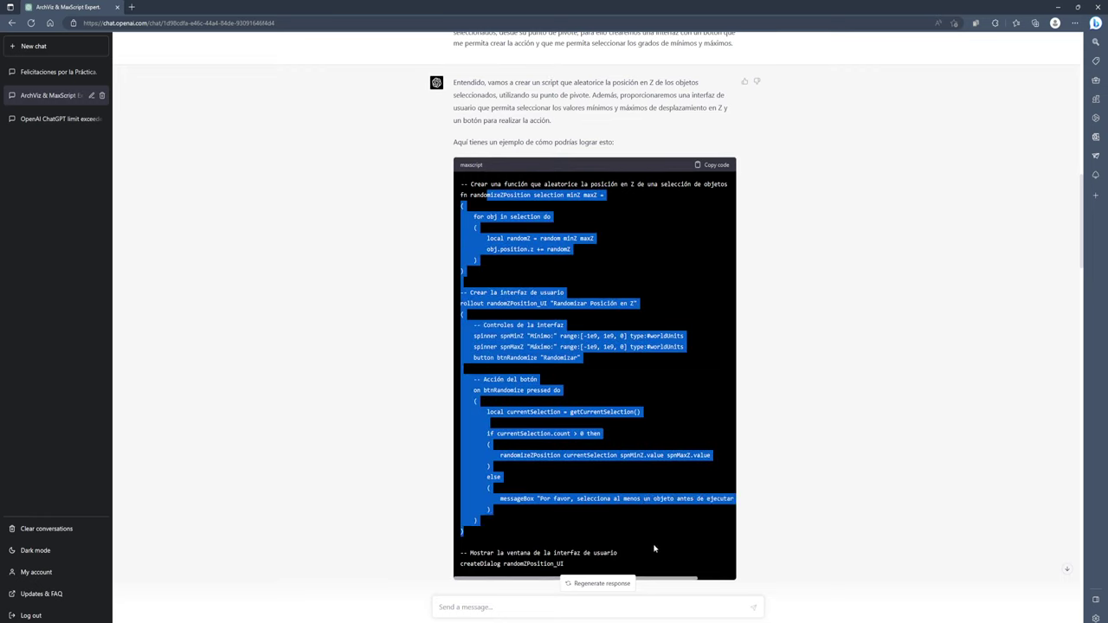
pyautogui.click(818, 385)
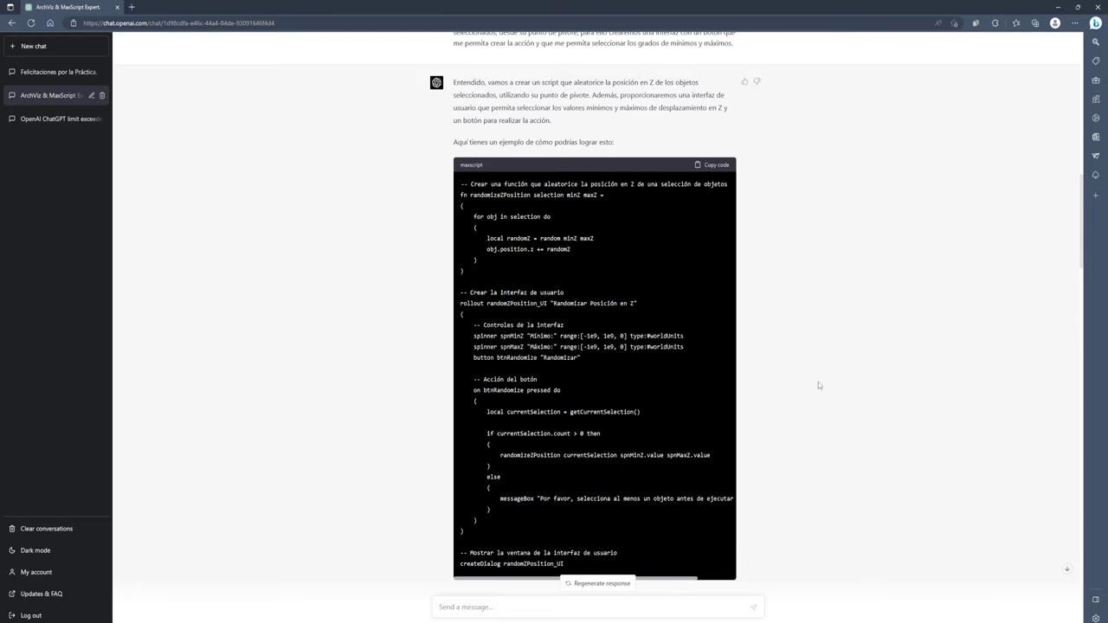
# Copy the RandomZPositionMacro macroscript code
pyautogui.scroll(-2, 621, 378)
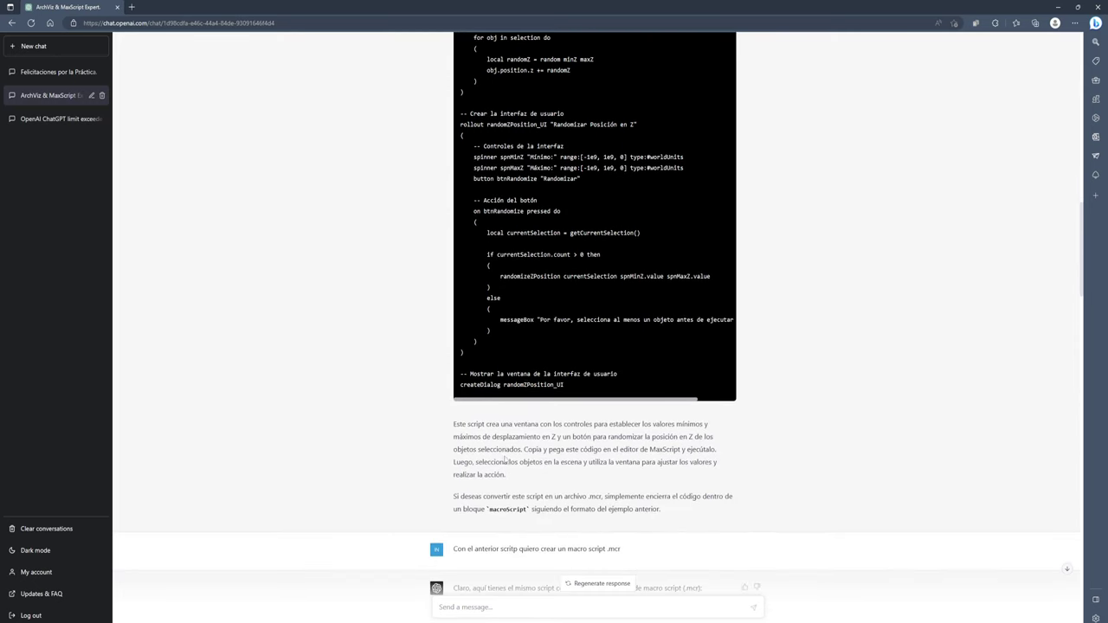
pyautogui.scroll(-1, 510, 481)
pyautogui.scroll(-1, 512, 479)
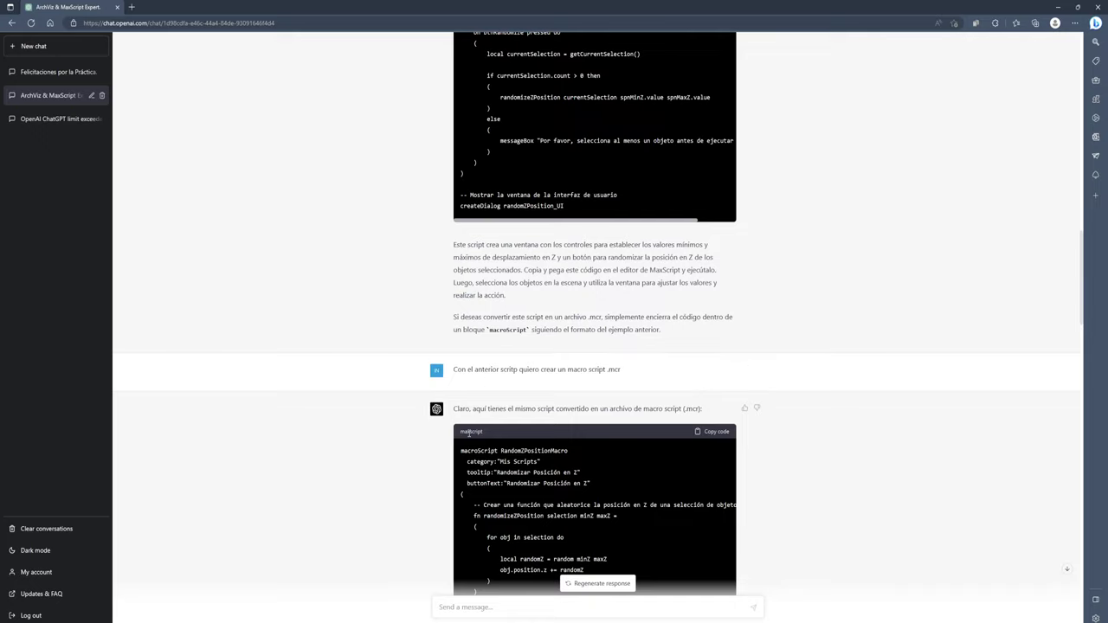
pyautogui.scroll(5, 609, 370)
pyautogui.scroll(2, 562, 329)
pyautogui.scroll(-10, 496, 270)
pyautogui.scroll(-2, 496, 270)
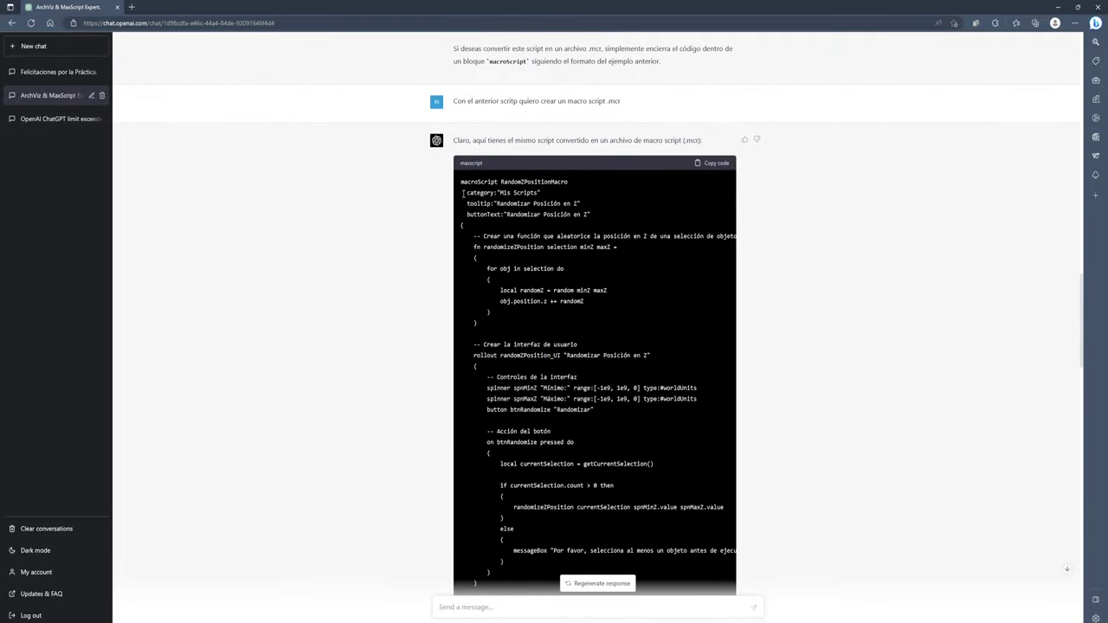
pyautogui.click(709, 165)
# Scroll further down to the rotation request and RandomZRotationMacro reply
pyautogui.scroll(-4, 580, 472)
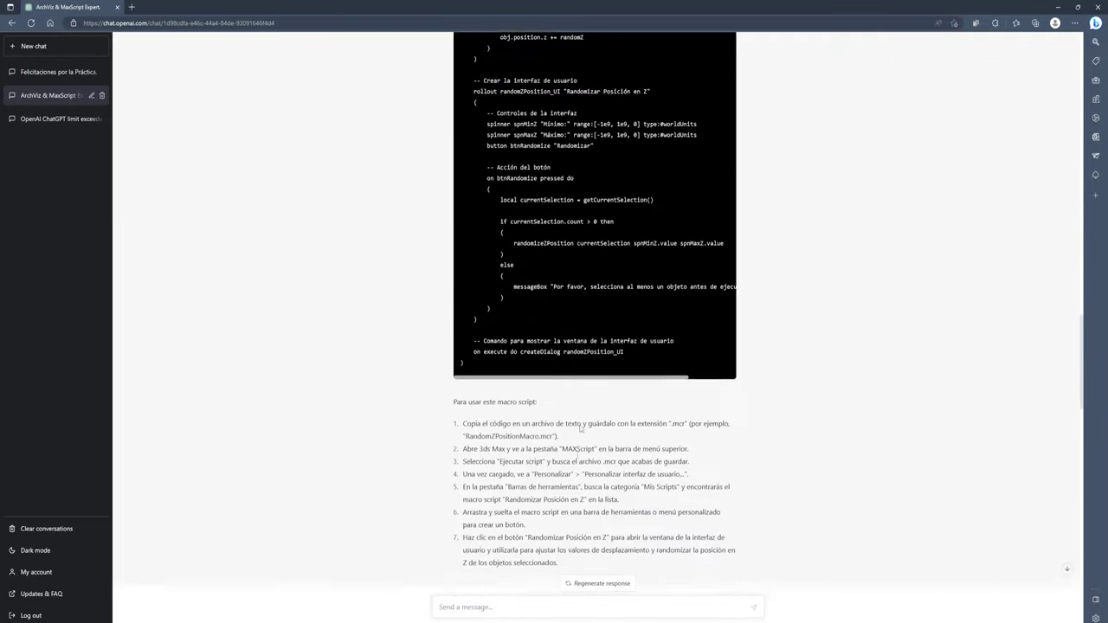
pyautogui.scroll(3, 499, 122)
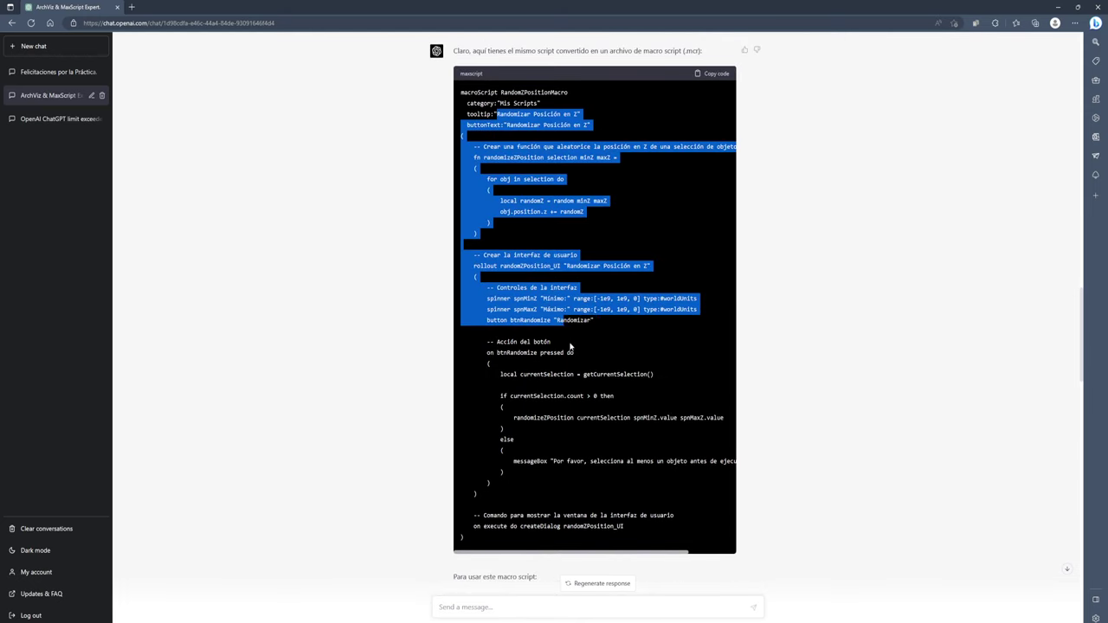
pyautogui.moveTo(498, 122); pyautogui.dragTo(593, 462)
pyautogui.scroll(-1, 767, 316)
pyautogui.scroll(-3, 779, 307)
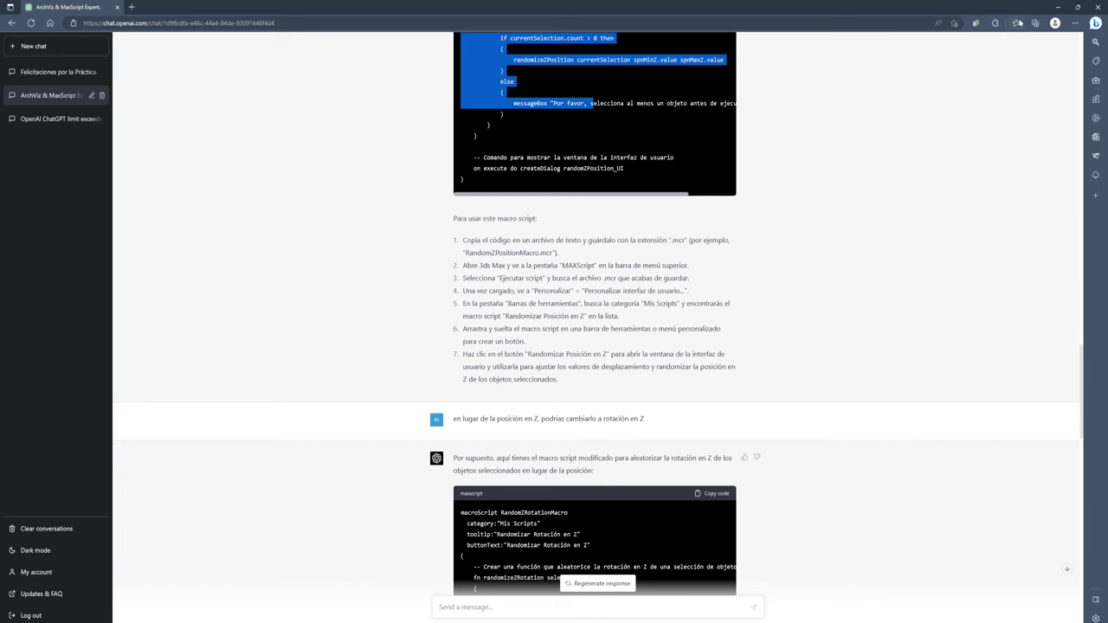
# Paste the Z-position macroscript into Random Z.mcr, save with Ctrl+S, and run Evaluate All
pyautogui.click(1057, 4)
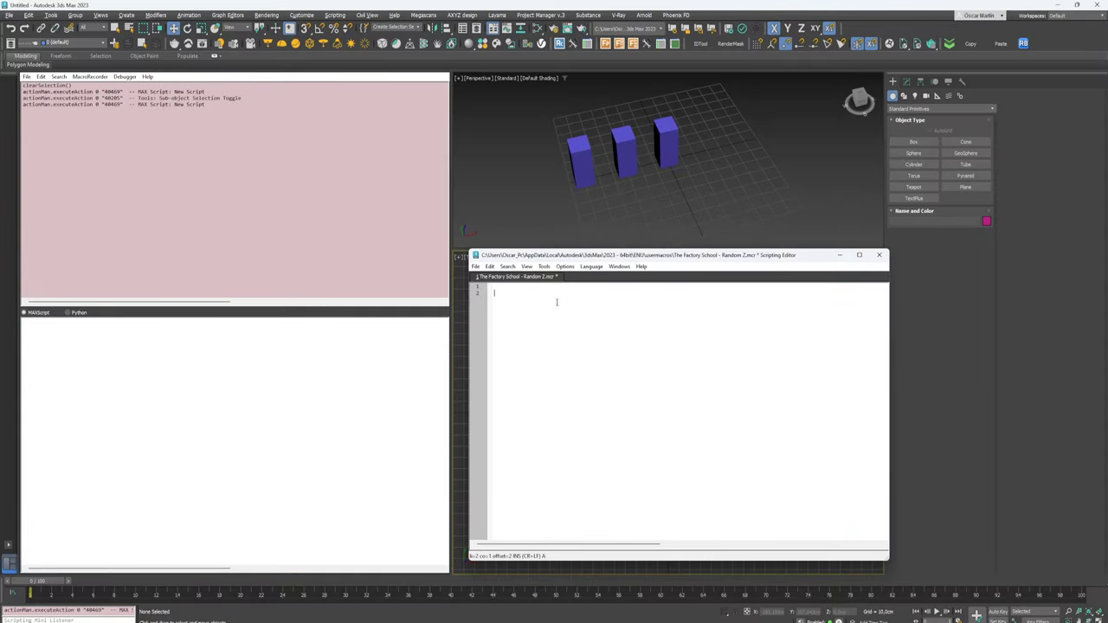
pyautogui.hotkey('ctrl', 'v')
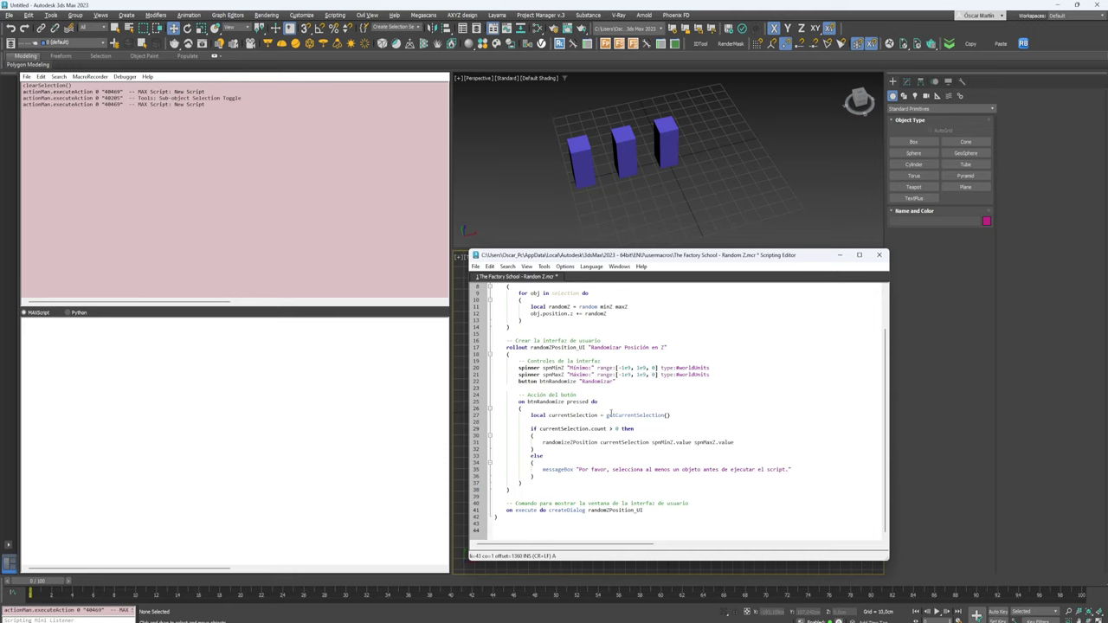
pyautogui.hotkey('ctrl', 's')
pyautogui.click(544, 266)
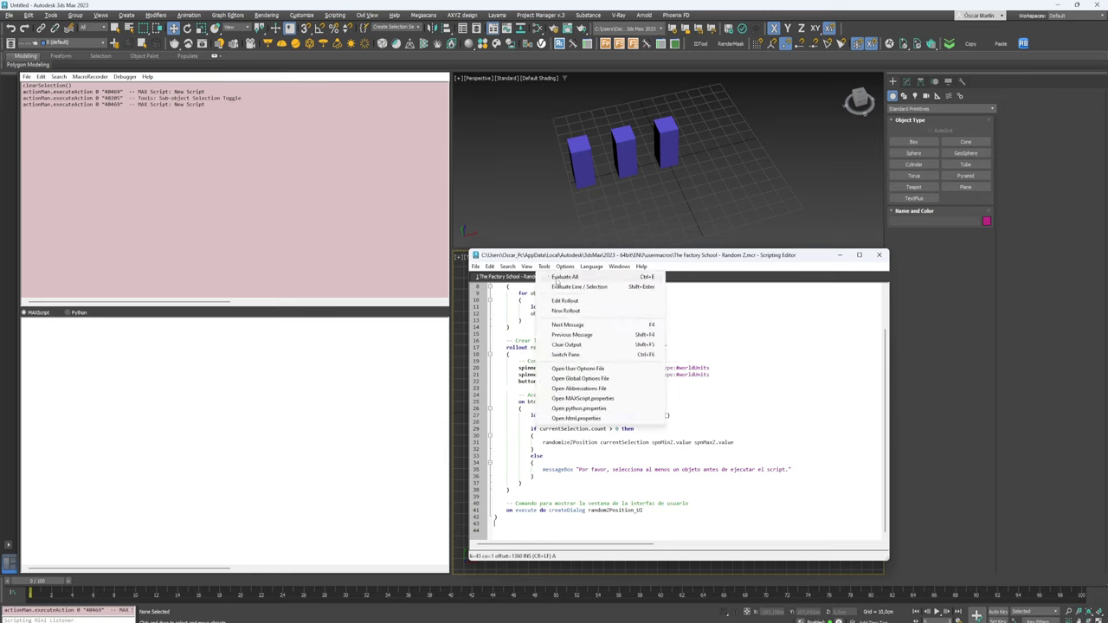
pyautogui.click(561, 277)
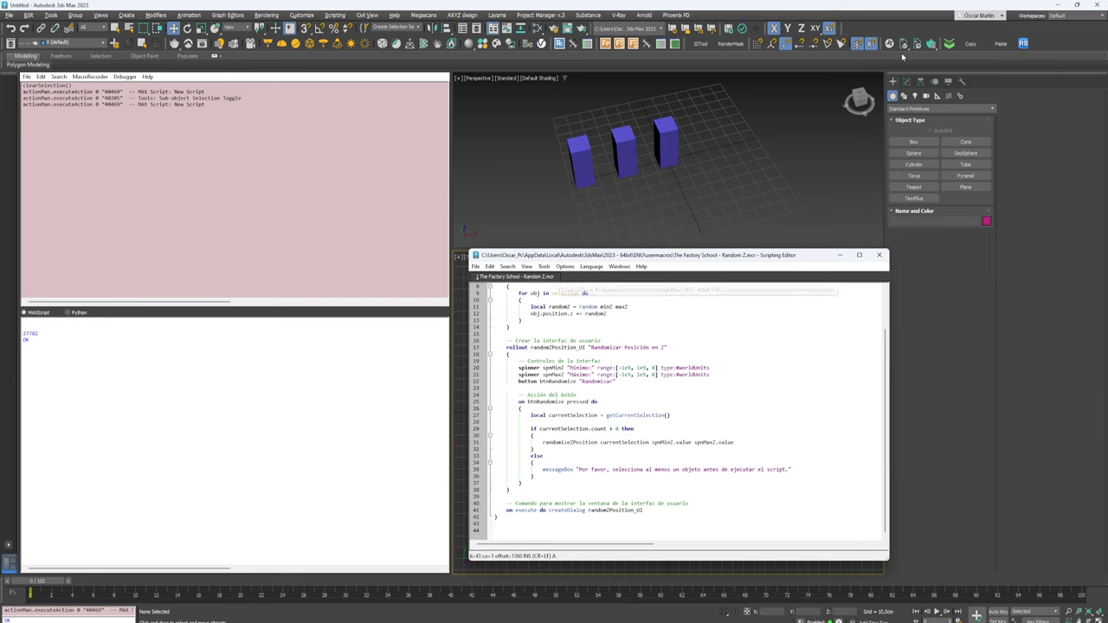
# Open Customize User Interface on the Toolbars tab and look through the action categories list
pyautogui.rightClick(922, 31)
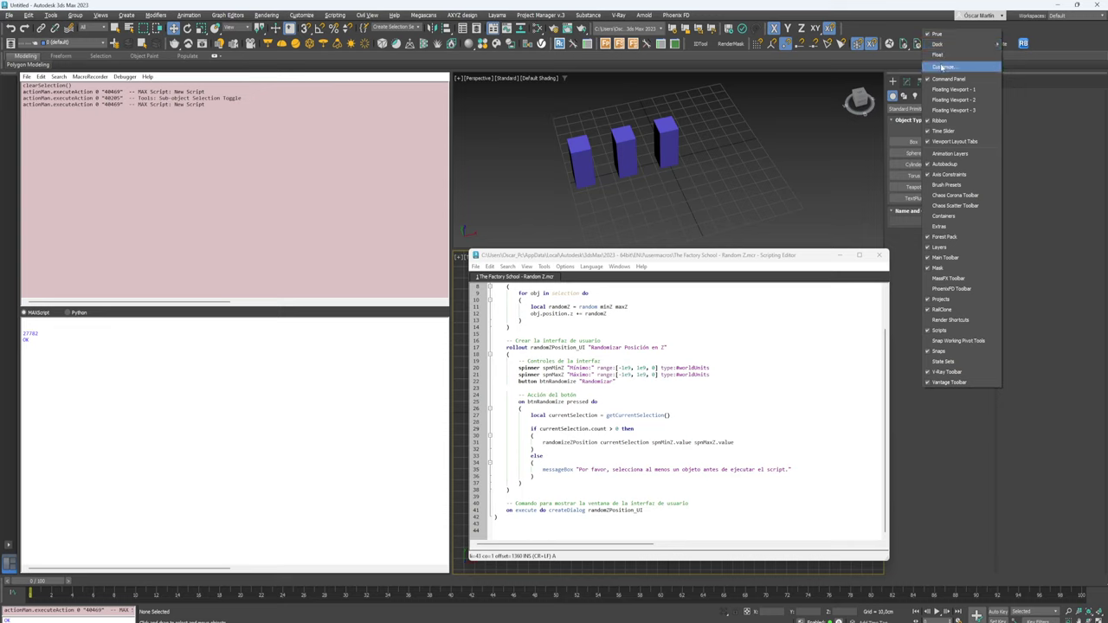
pyautogui.click(845, 28)
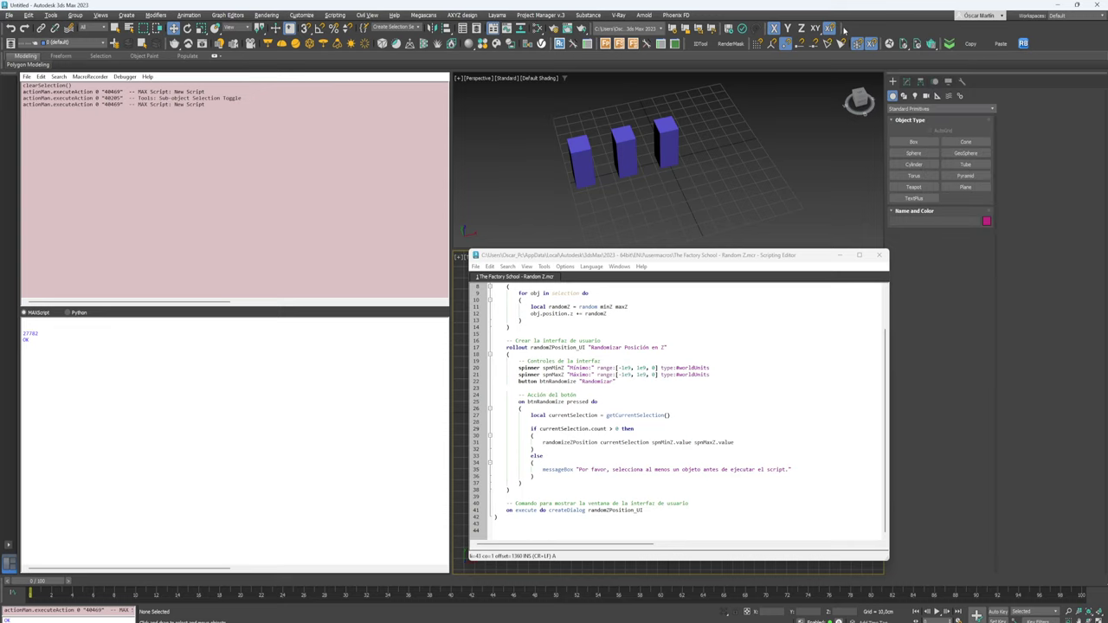
pyautogui.rightClick(922, 30)
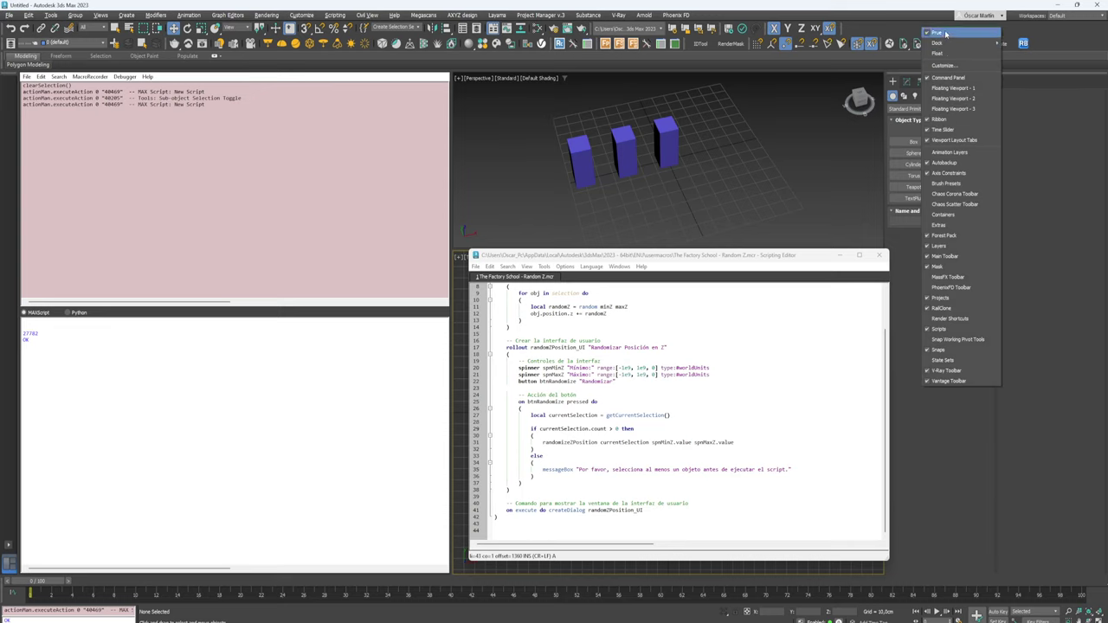
pyautogui.click(869, 141)
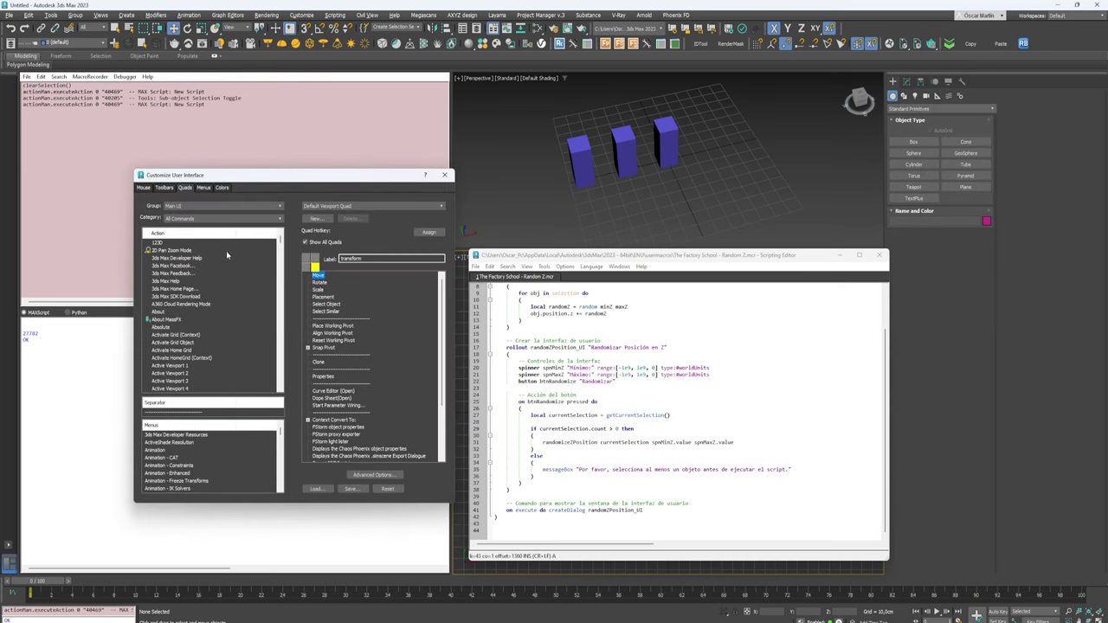
pyautogui.click(167, 189)
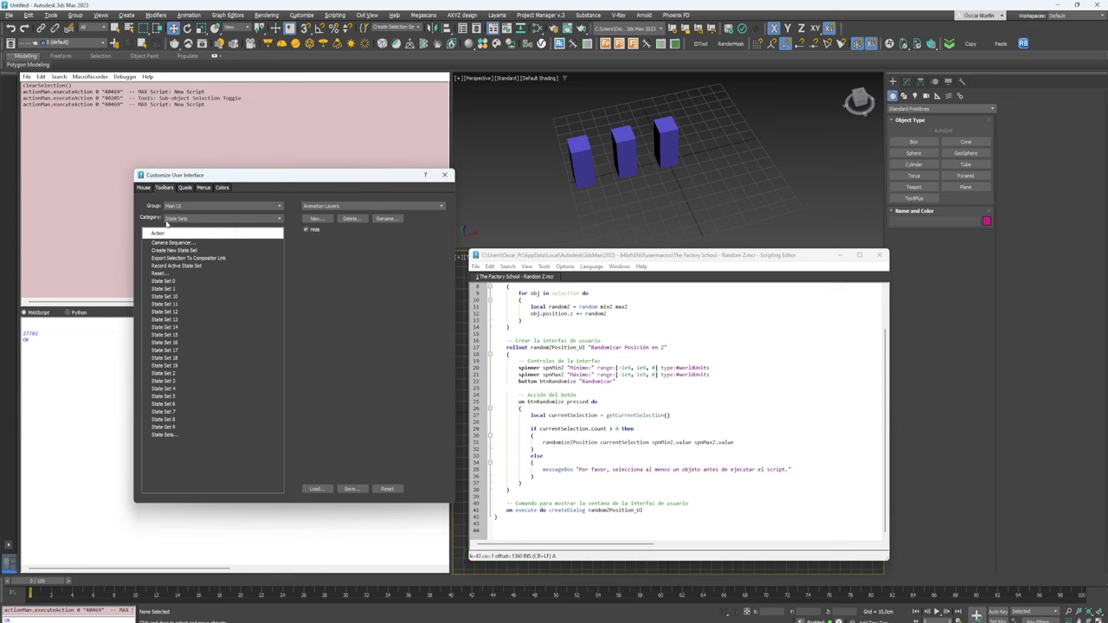
pyautogui.click(185, 219)
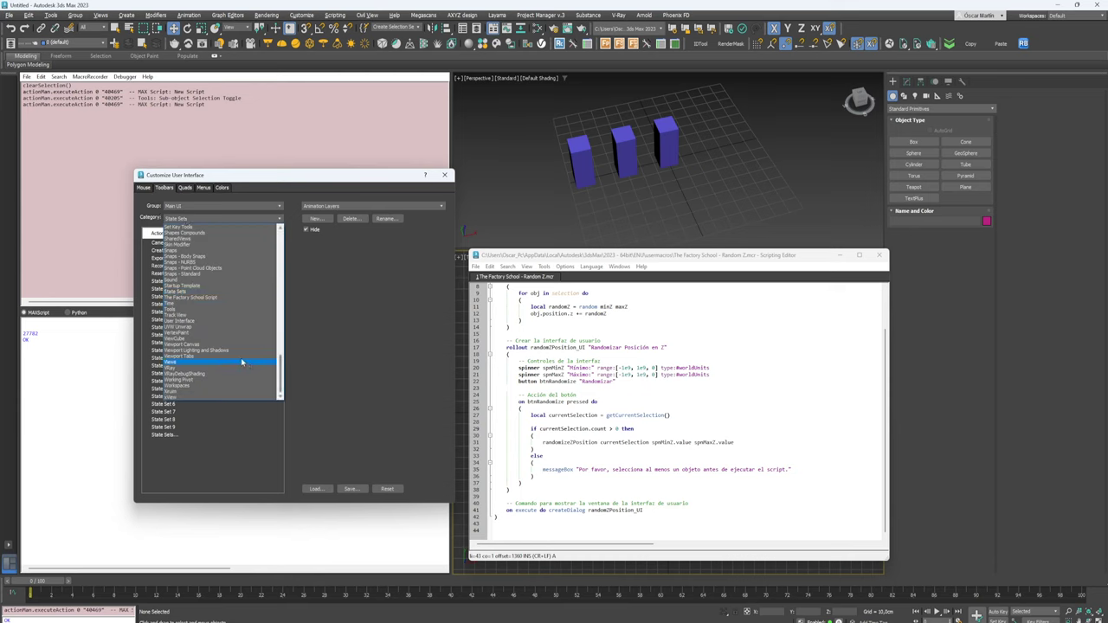
pyautogui.click(532, 307)
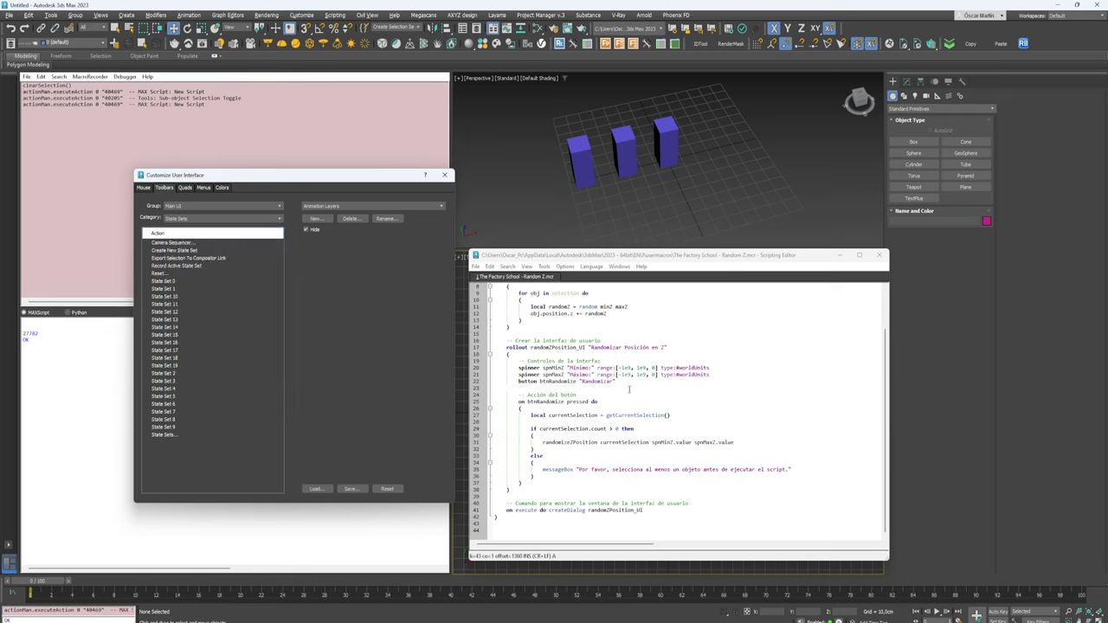
pyautogui.scroll(3, 606, 364)
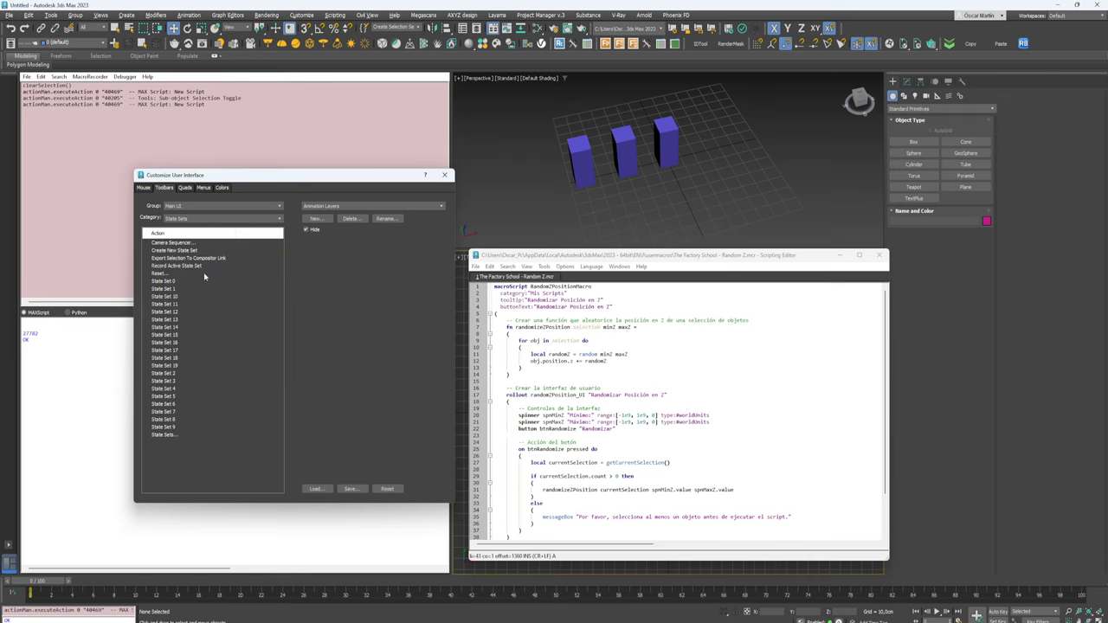
# Change the macroscript category from Mis Scripts to 'The Factory School Script'
pyautogui.click(527, 307)
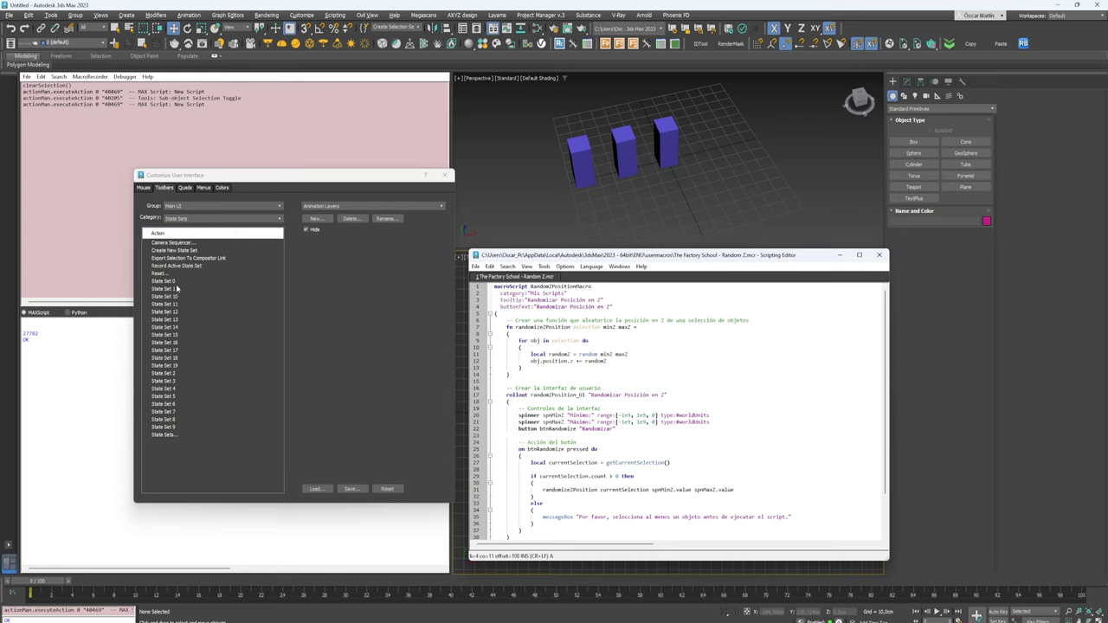
pyautogui.click(577, 307)
pyautogui.click(533, 294)
pyautogui.write('Th')
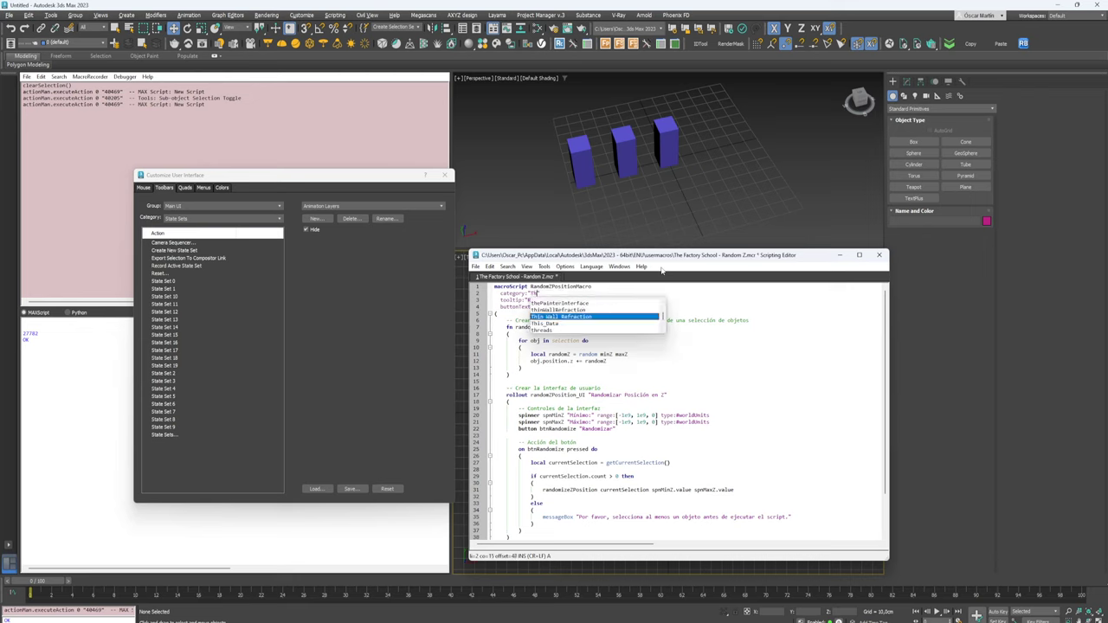
pyautogui.write('e Factory')
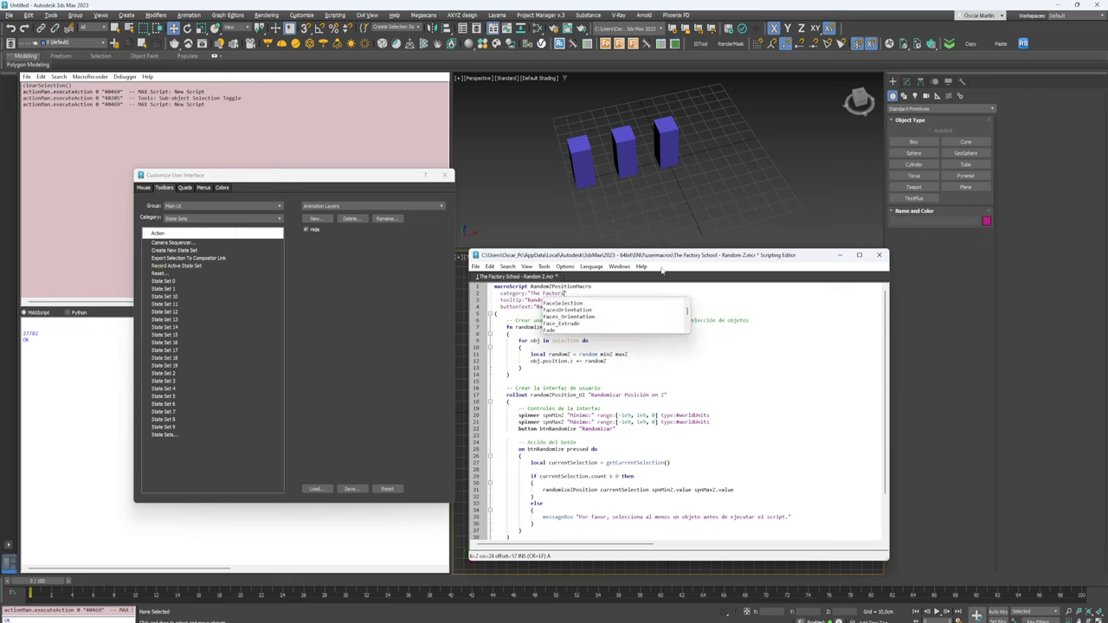
pyautogui.write(' Schoo')
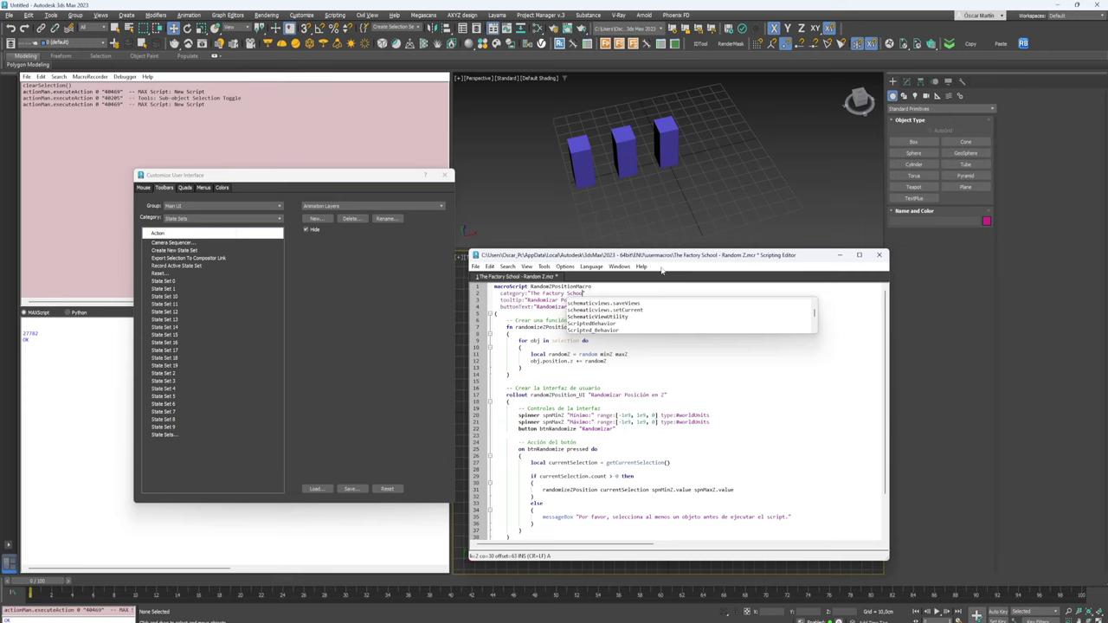
pyautogui.write('l Scr')
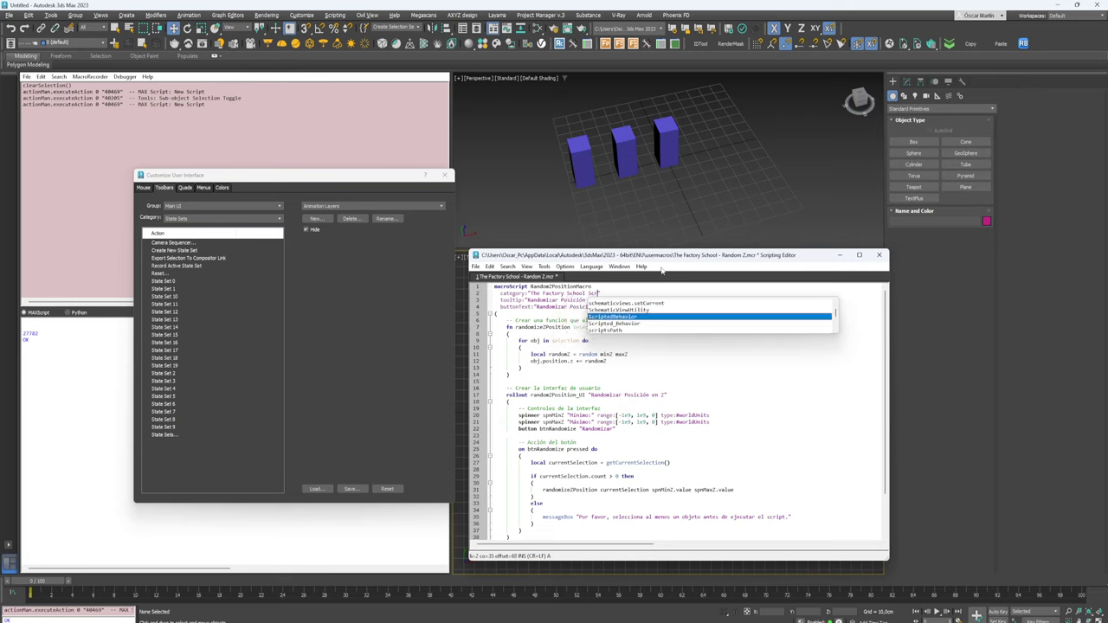
pyautogui.click(221, 219)
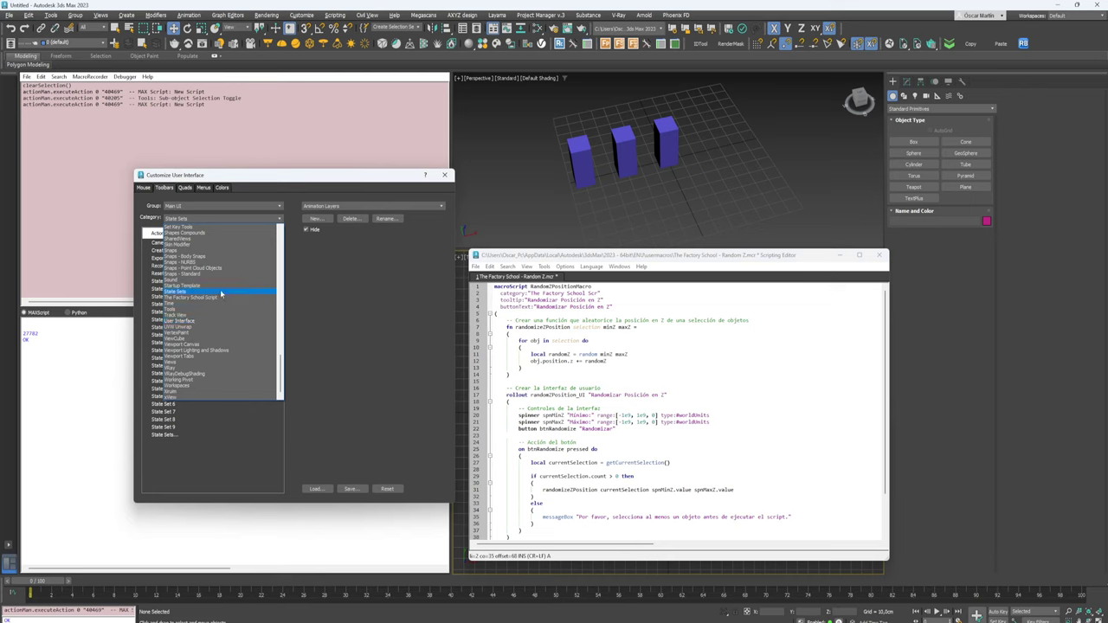
pyautogui.click(684, 317)
pyautogui.click(597, 294)
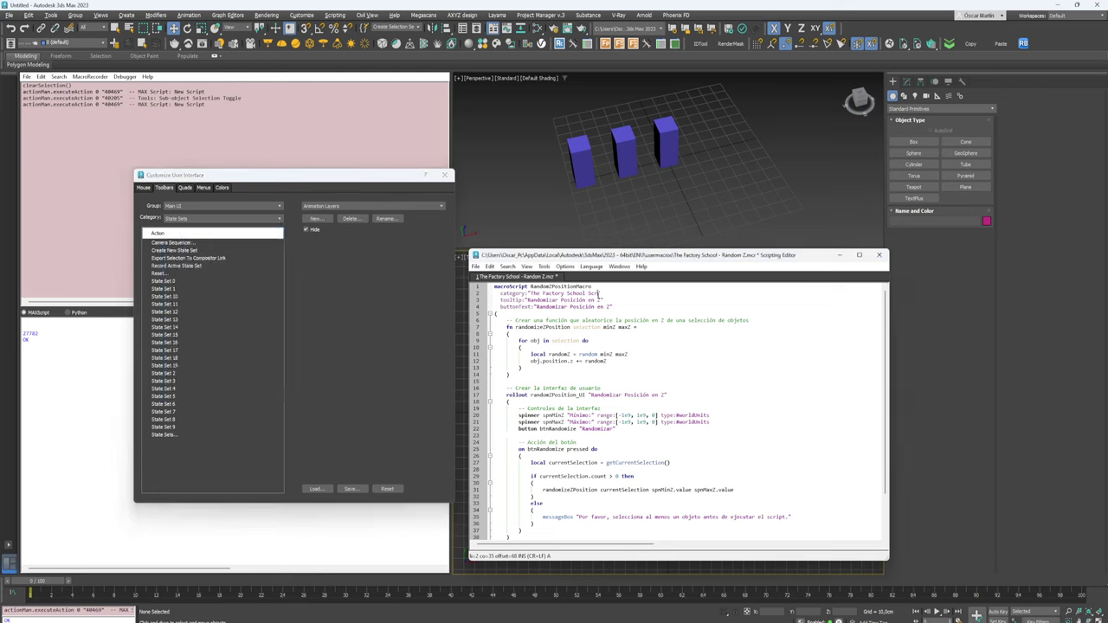
pyautogui.write('ipt')
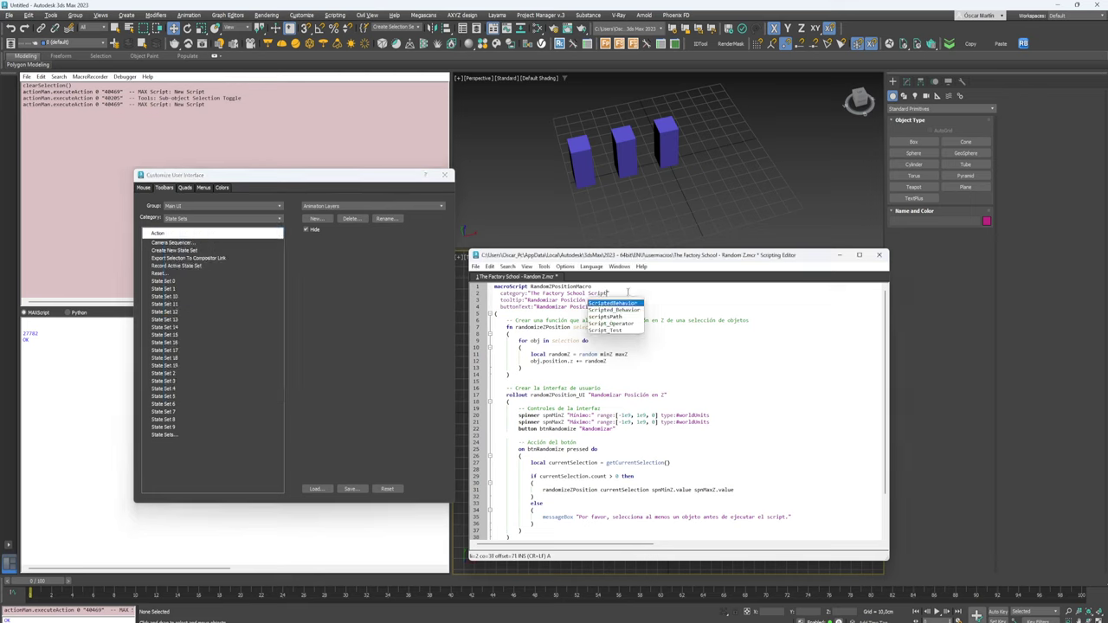
pyautogui.click(673, 400)
# Change the tooltip to 'Randomizar Rotación en Z'
pyautogui.moveTo(602, 300); pyautogui.dragTo(551, 299)
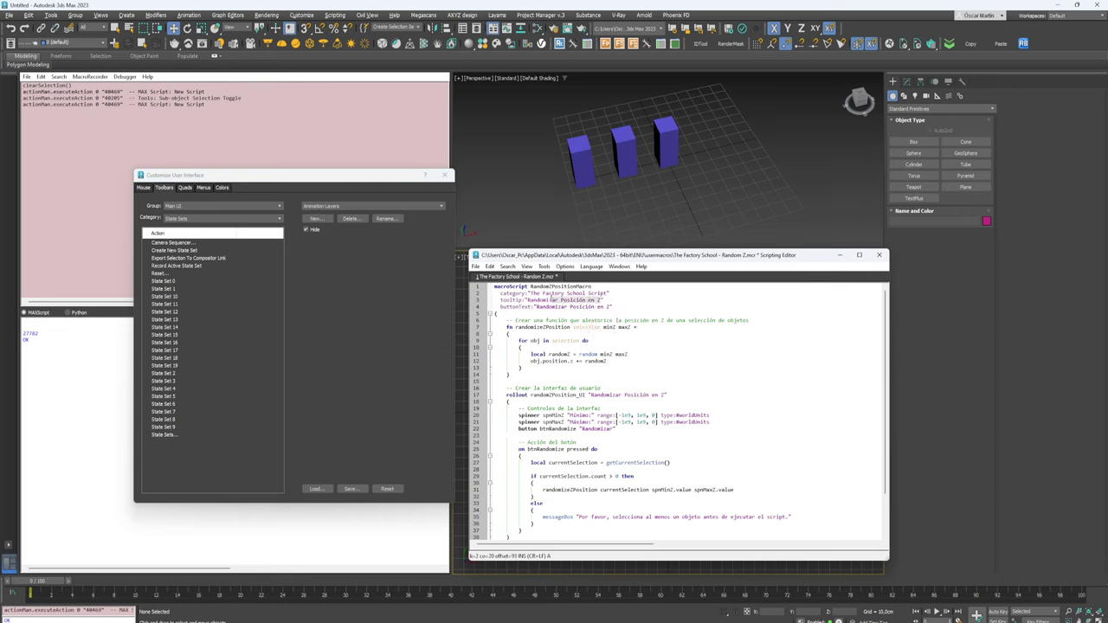
pyautogui.click(578, 301)
pyautogui.moveTo(585, 300); pyautogui.dragTo(561, 300)
pyautogui.write('Rotacion')
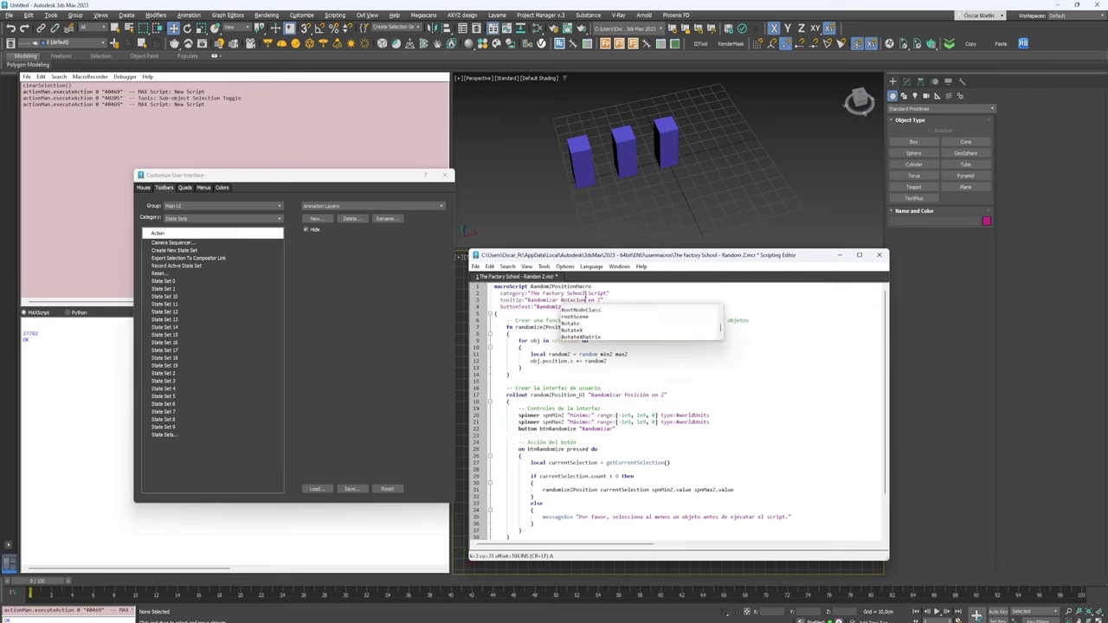
pyautogui.press('BackSpace')
pyautogui.press('BackSpace')
pyautogui.write('ón')
pyautogui.click(589, 315)
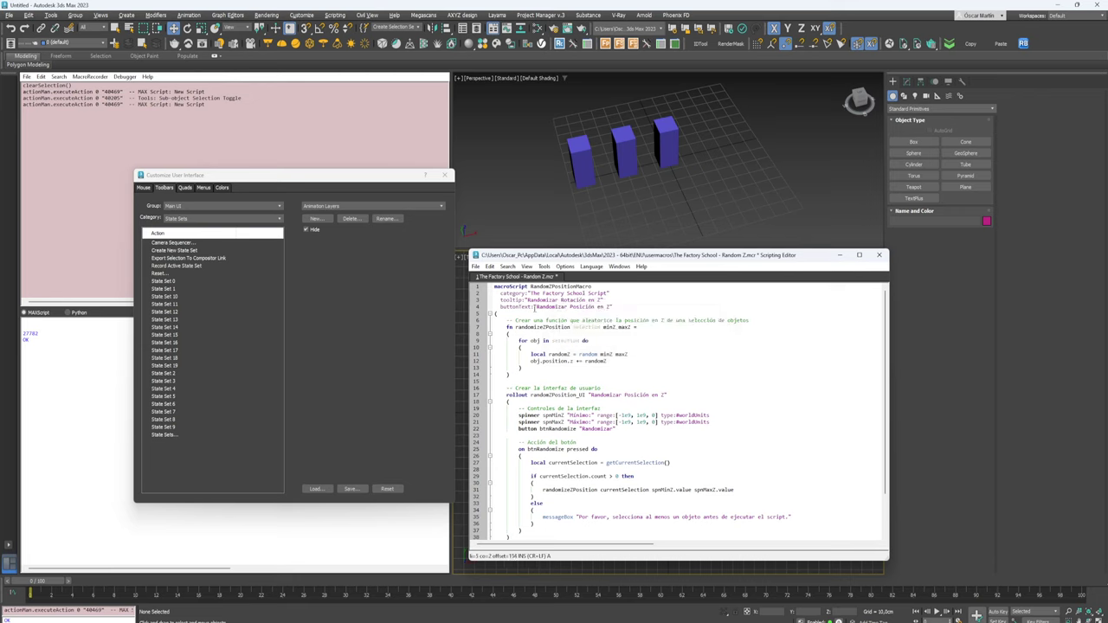
# Set the button text to 'Random Z'
pyautogui.moveTo(612, 307); pyautogui.dragTo(537, 306)
pyautogui.write('Ra')
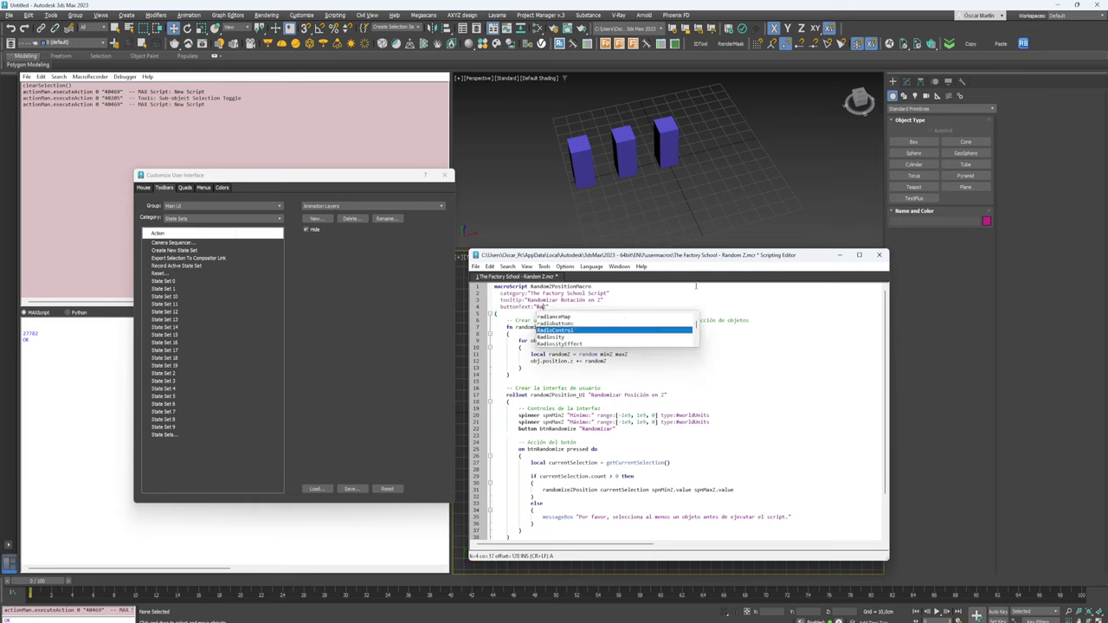
pyautogui.write('ndom')
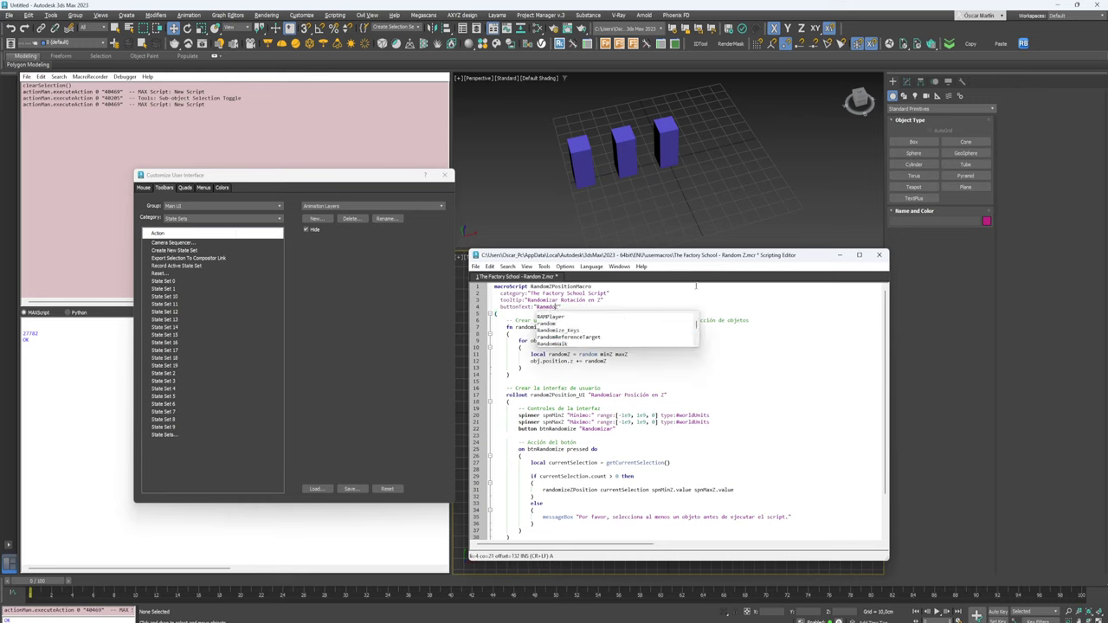
pyautogui.press('BackSpace')
pyautogui.press('BackSpace')
pyautogui.press('BackSpace')
pyautogui.write('nd')
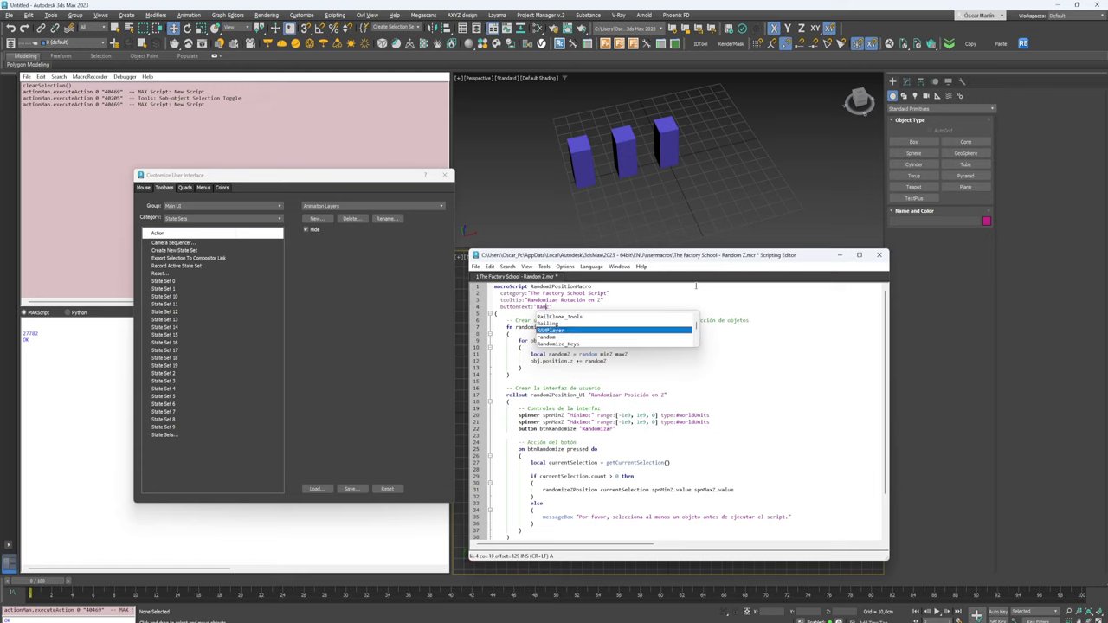
pyautogui.write('om')
pyautogui.press('BackSpace')
pyautogui.press('BackSpace')
pyautogui.press('BackSpace')
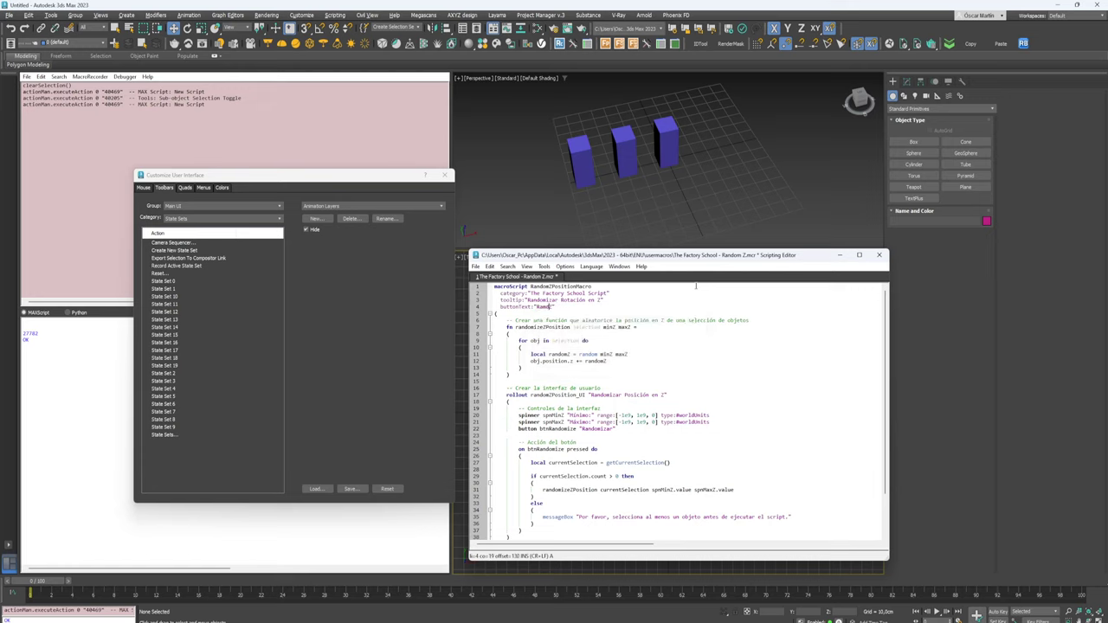
pyautogui.press('BackSpace')
pyautogui.write('ndom Z')
# Close Customize UI, evaluate the whole script and check the OK result in the listener
pyautogui.click(445, 175)
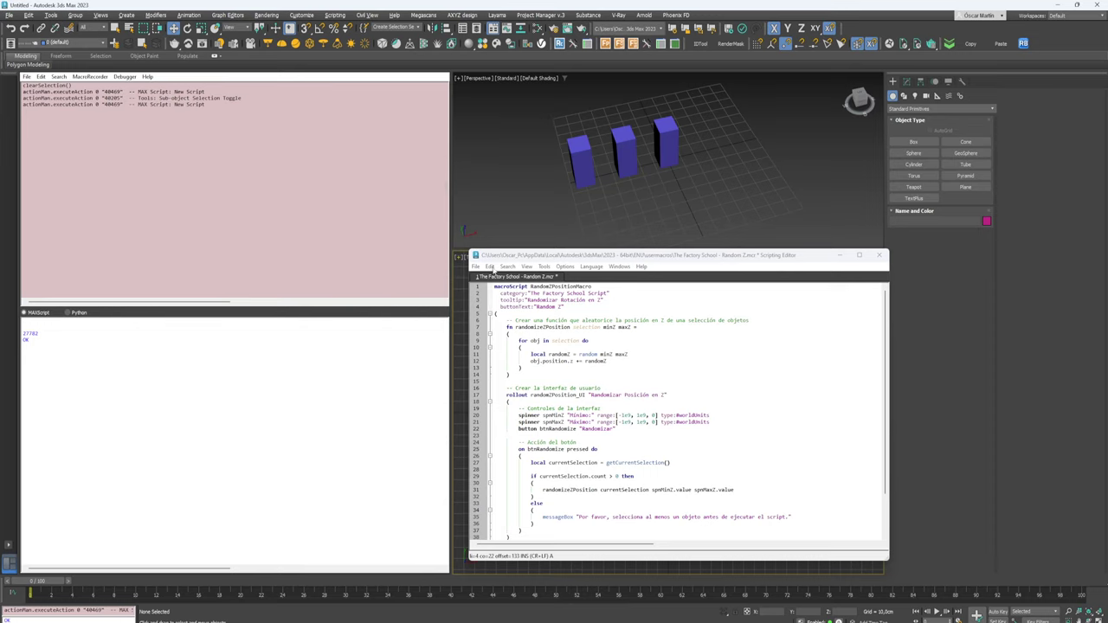
pyautogui.click(560, 267)
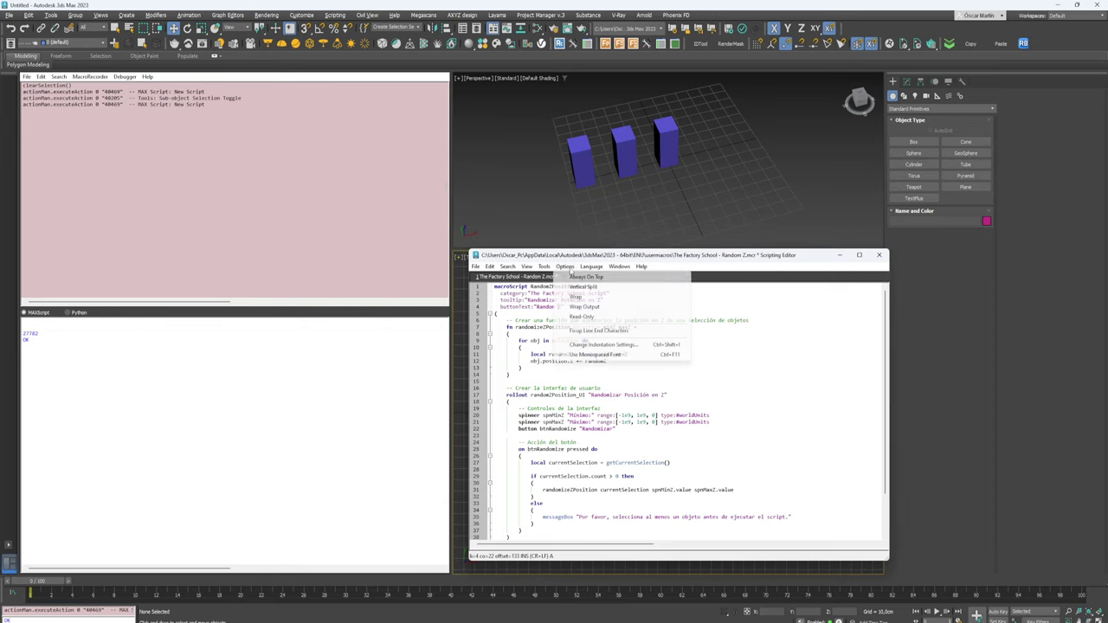
pyautogui.click(554, 278)
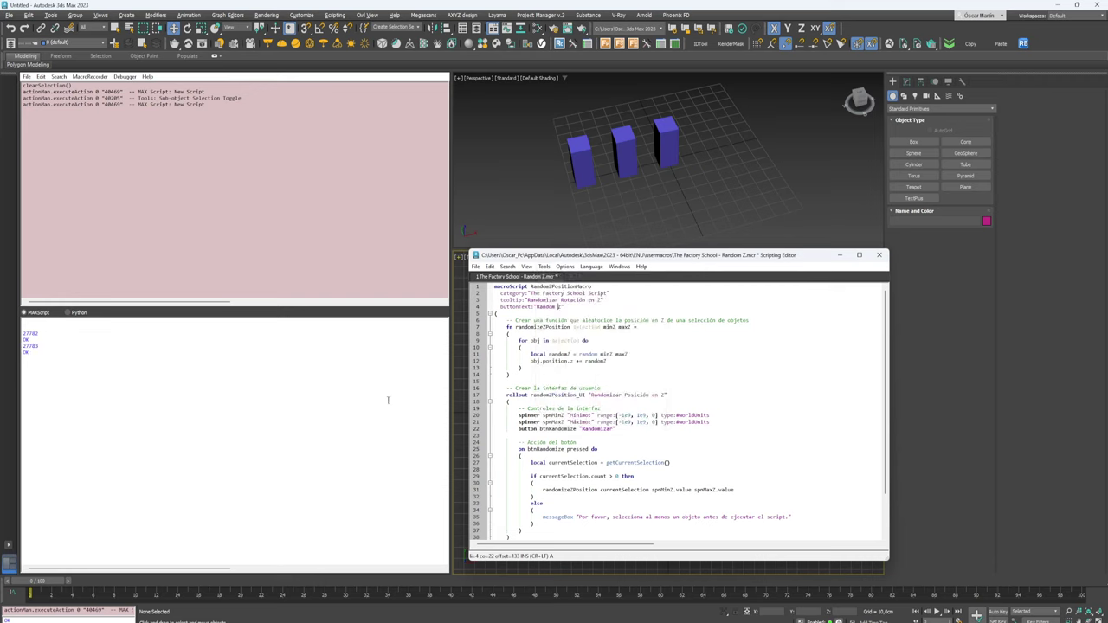
pyautogui.doubleClick(27, 346)
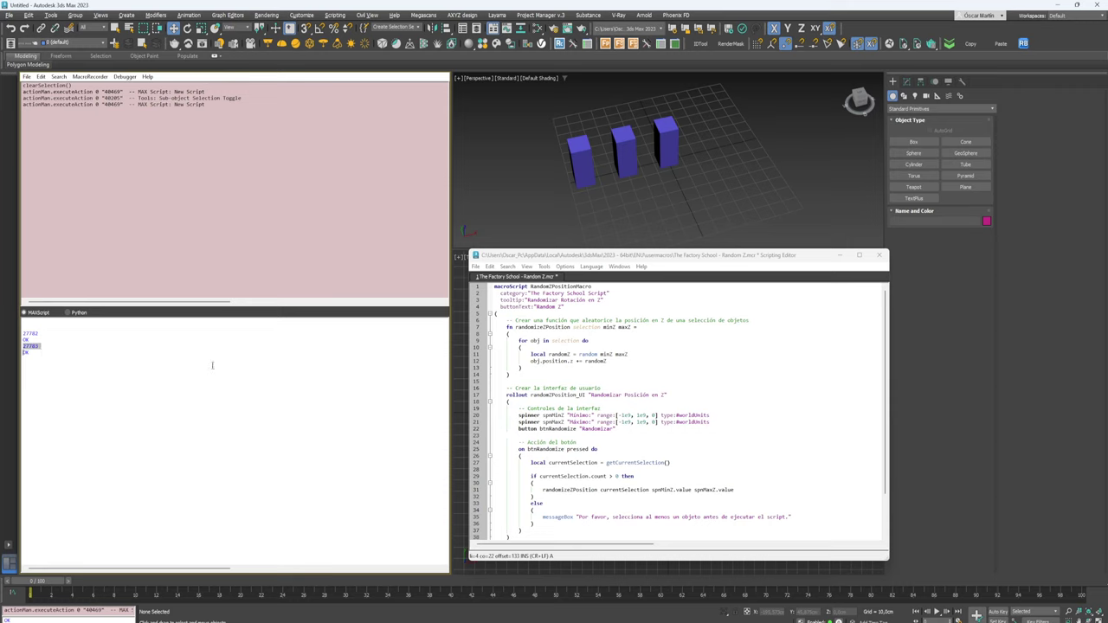
pyautogui.doubleClick(25, 353)
pyautogui.rightClick(894, 32)
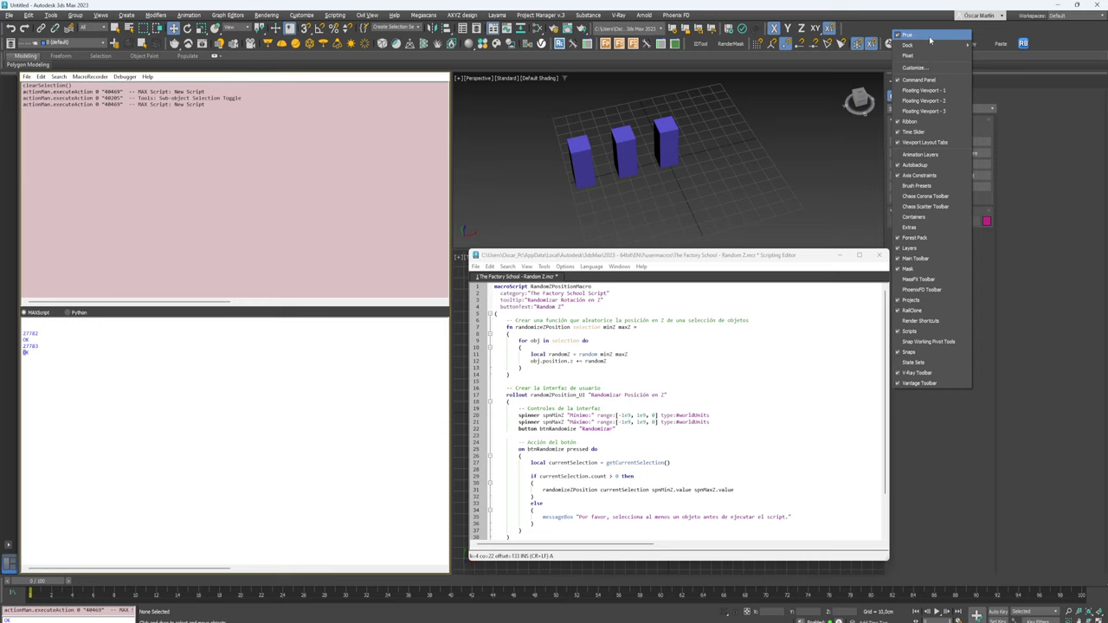
# Drag the Randomizar Rotación en Z action from The Factory School Script category onto the main toolbar
pyautogui.click(925, 70)
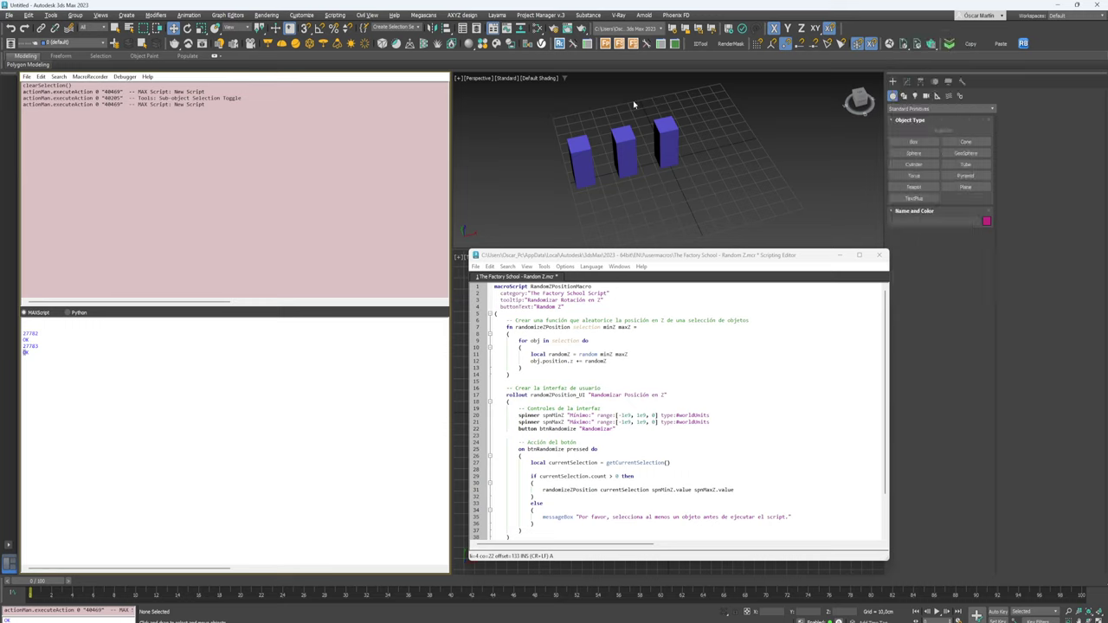
pyautogui.click(164, 187)
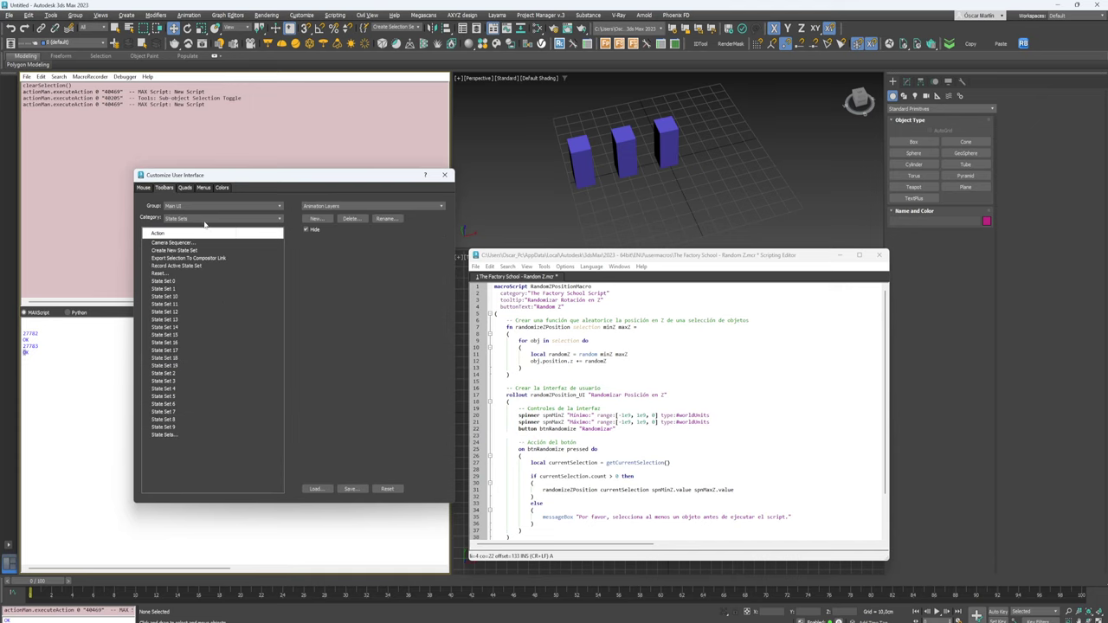
pyautogui.click(204, 221)
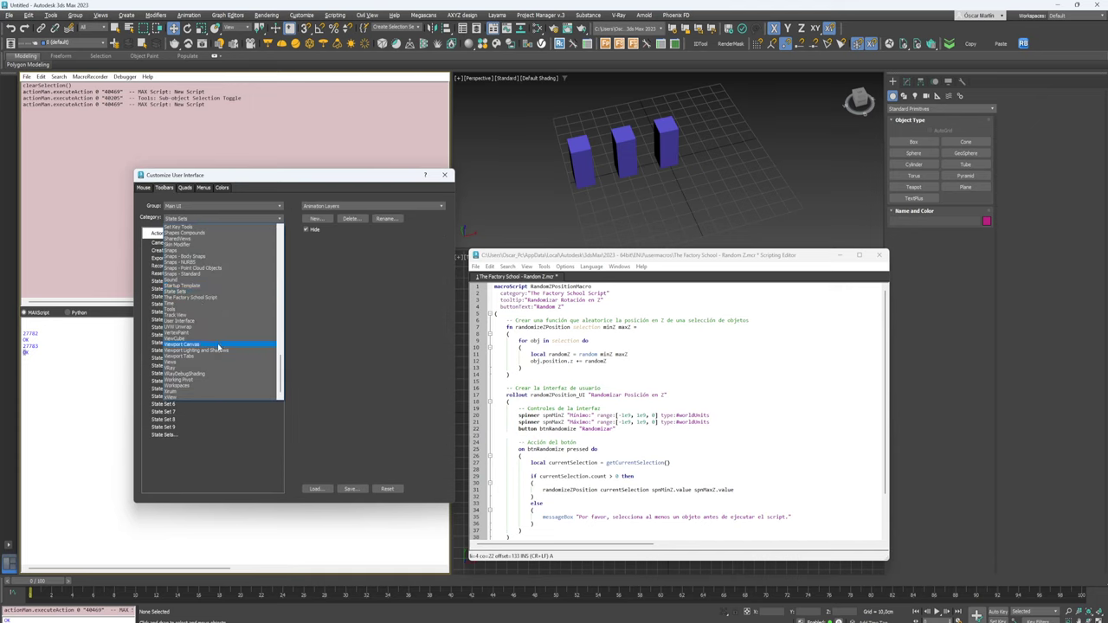
pyautogui.click(226, 300)
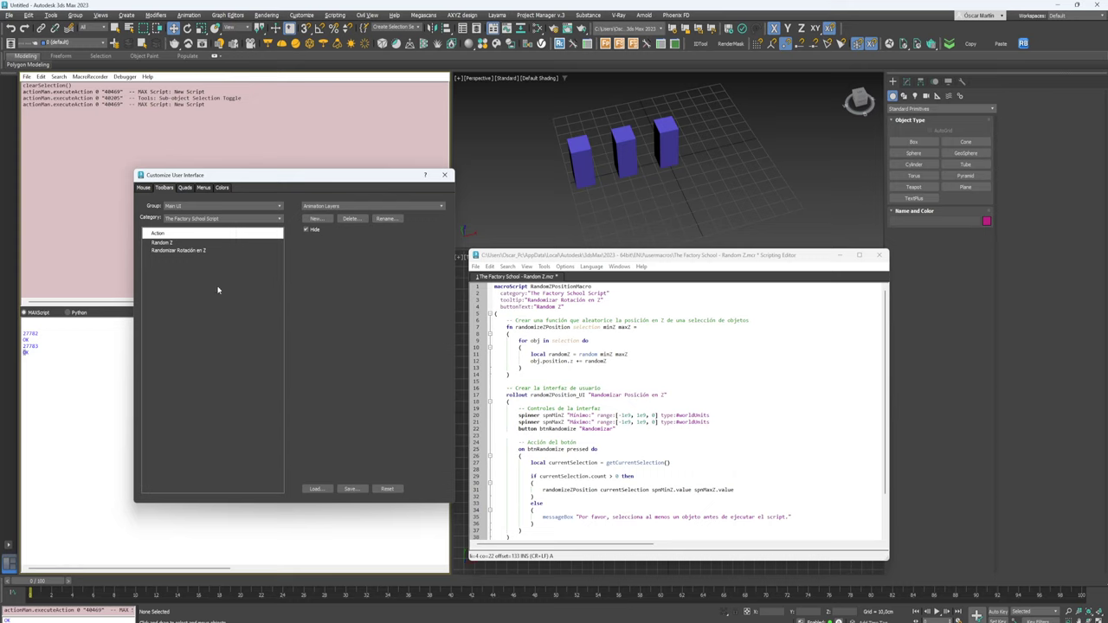
pyautogui.moveTo(273, 176); pyautogui.dragTo(242, 164)
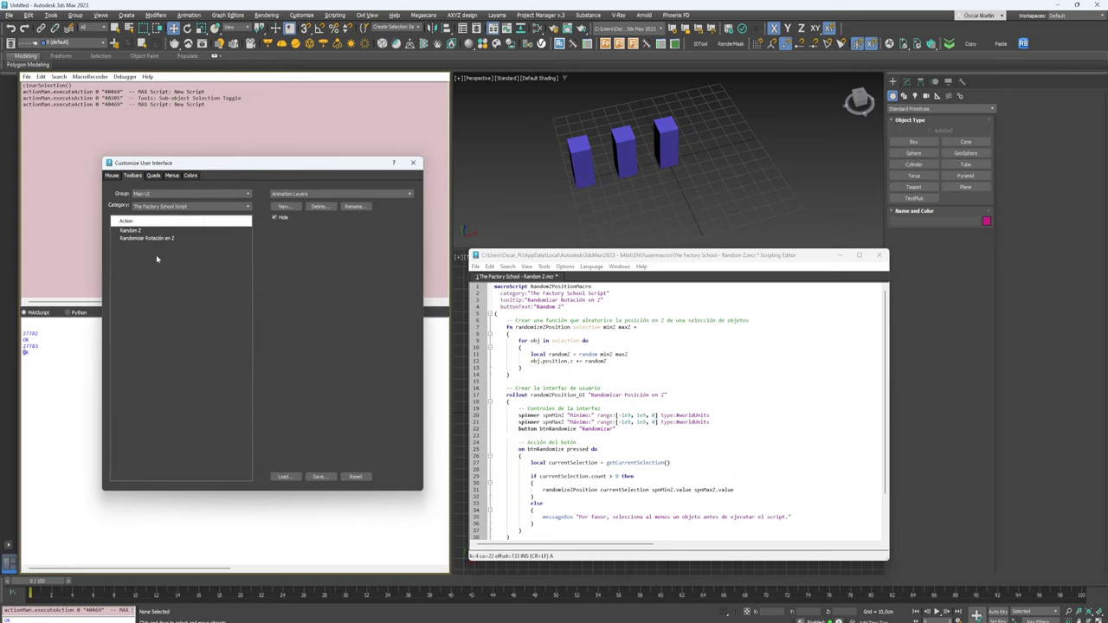
pyautogui.click(540, 308)
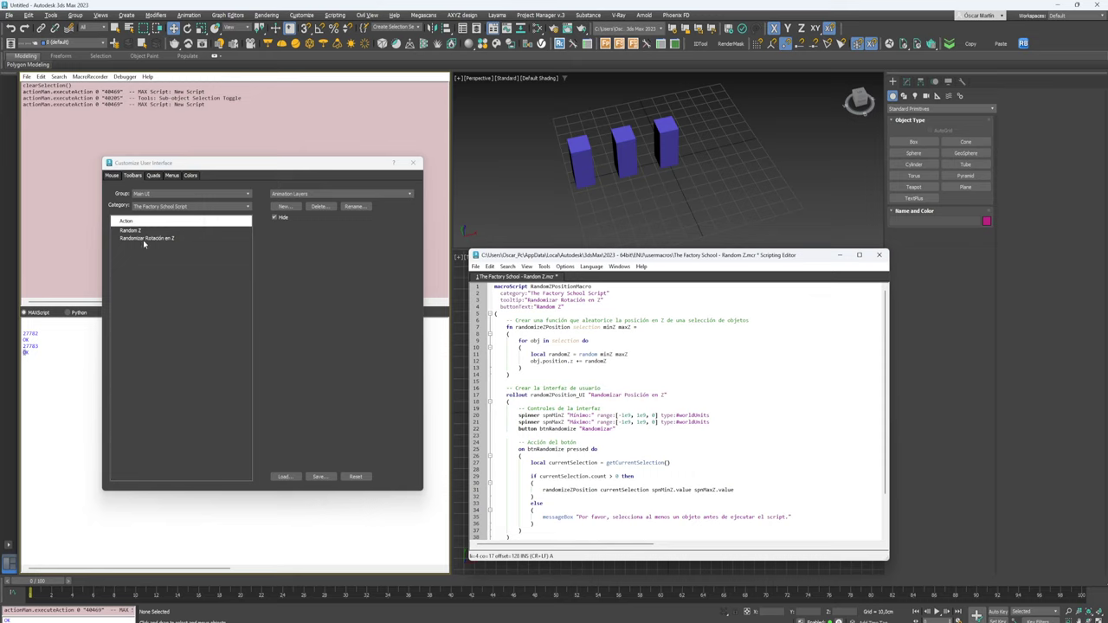
pyautogui.click(164, 239)
pyautogui.moveTo(166, 241); pyautogui.dragTo(115, 230)
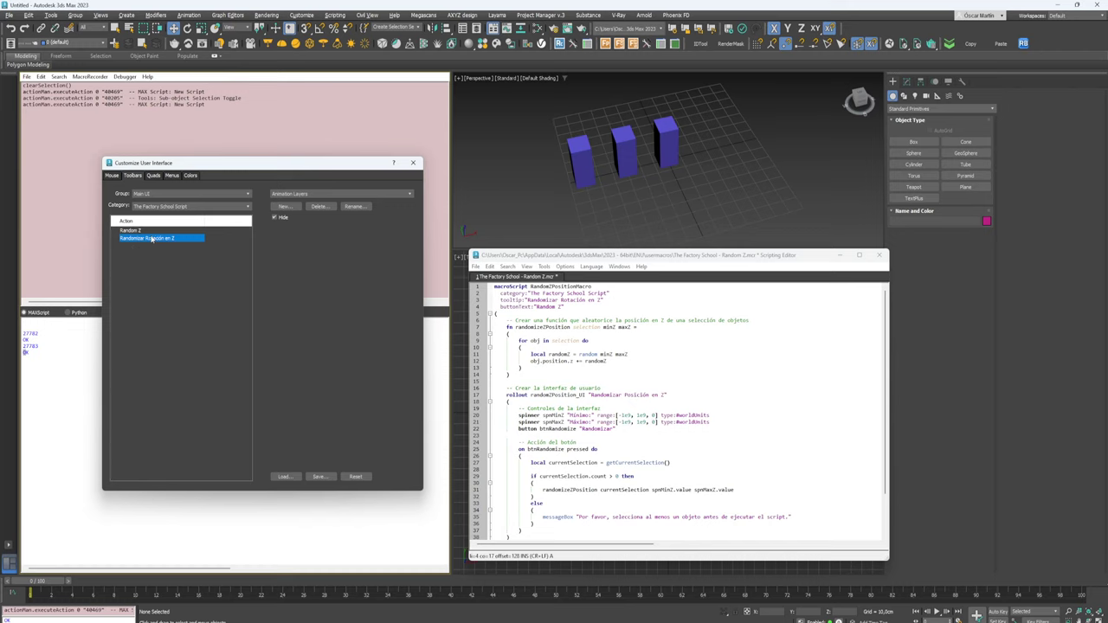
pyautogui.moveTo(852, 33); pyautogui.dragTo(854, 30)
pyautogui.moveTo(526, 300); pyautogui.dragTo(587, 300)
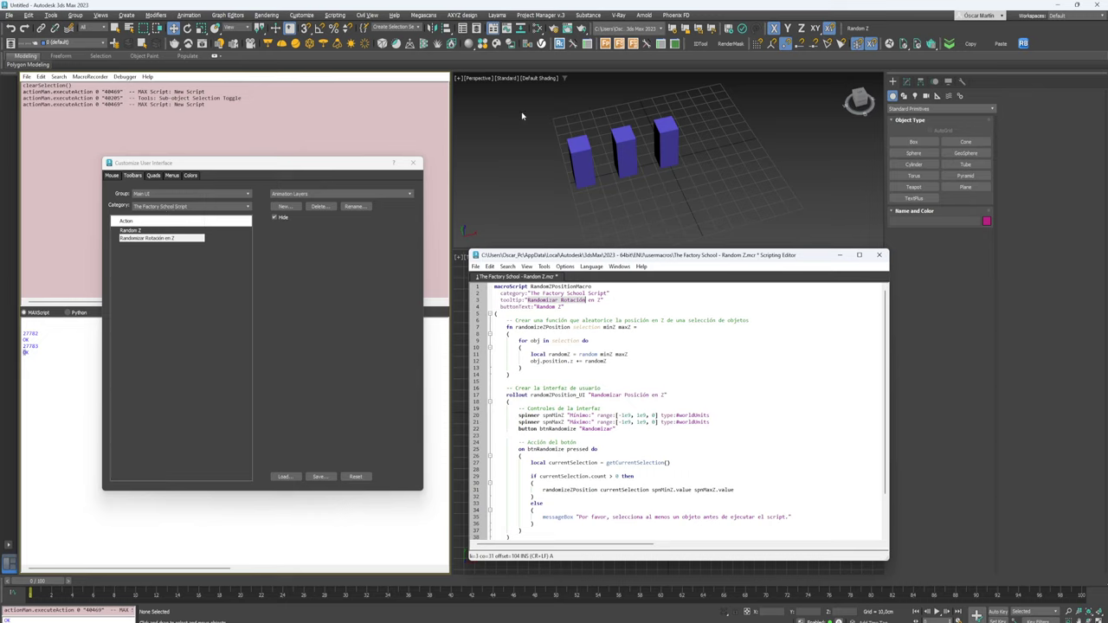
pyautogui.click(413, 162)
# Randomize the three boxes' heights with Máximo 97,5cm, then undo it
pyautogui.moveTo(801, 197); pyautogui.dragTo(545, 108)
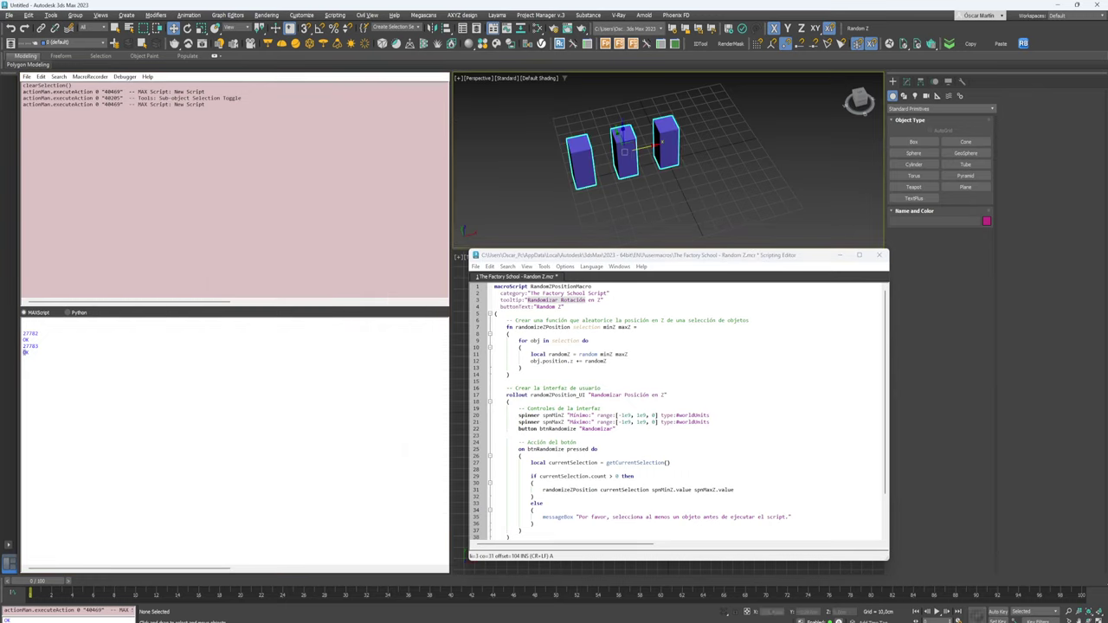
pyautogui.click(852, 29)
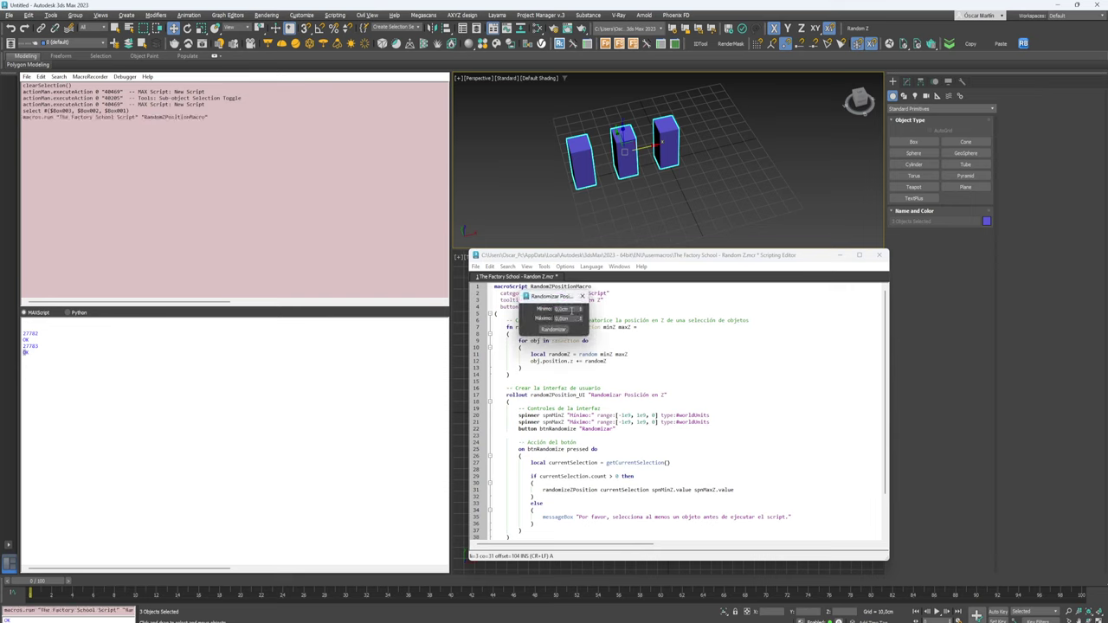
pyautogui.write('40')
pyautogui.moveTo(580, 318); pyautogui.dragTo(580, 295)
pyautogui.click(553, 329)
pyautogui.moveTo(665, 150)
pyautogui.keyDown('alt'); pyautogui.mouseDown(button='middle')
pyautogui.moveTo(649, 119)
pyautogui.moveTo(685, 164)
pyautogui.mouseUp(button='middle'); pyautogui.keyUp('alt')
pyautogui.click(692, 165)
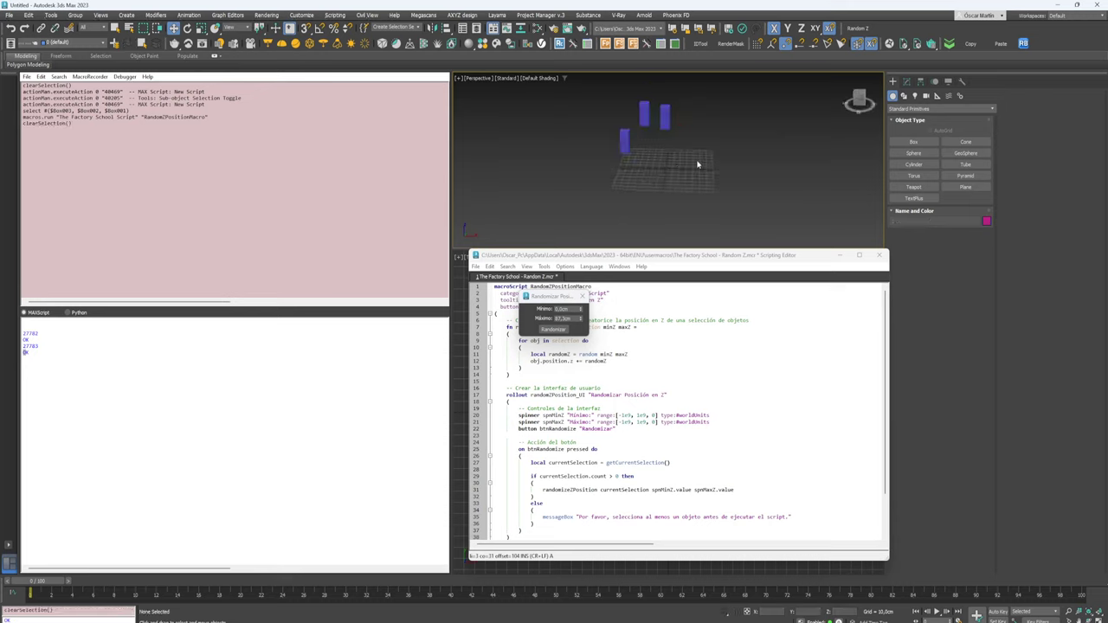
pyautogui.hotkey('ctrl', 'z')
pyautogui.hotkey('ctrl', 'z')
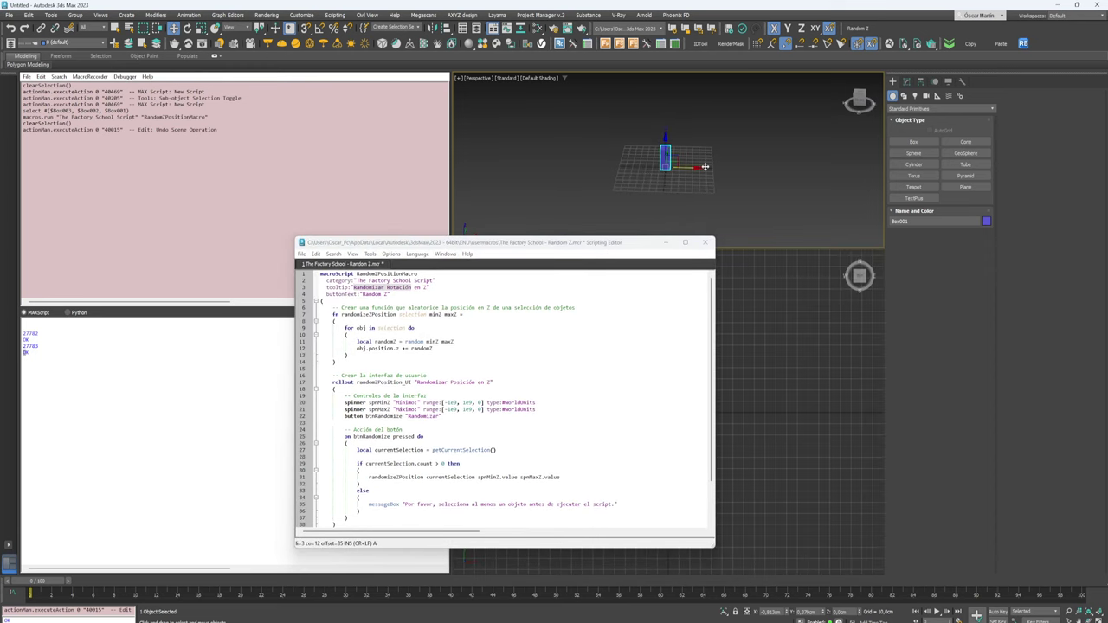
# Clone Box002 with 2 copies to form a level row of three boxes
pyautogui.moveTo(696, 168); pyautogui.dragTo(675, 166)
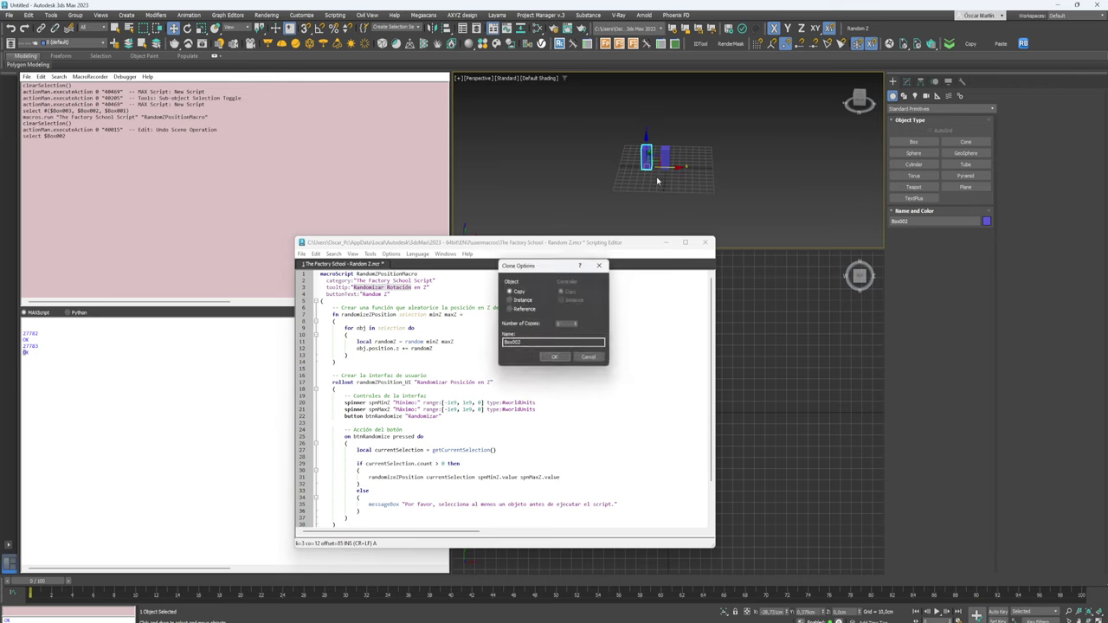
pyautogui.click(578, 321)
pyautogui.click(558, 358)
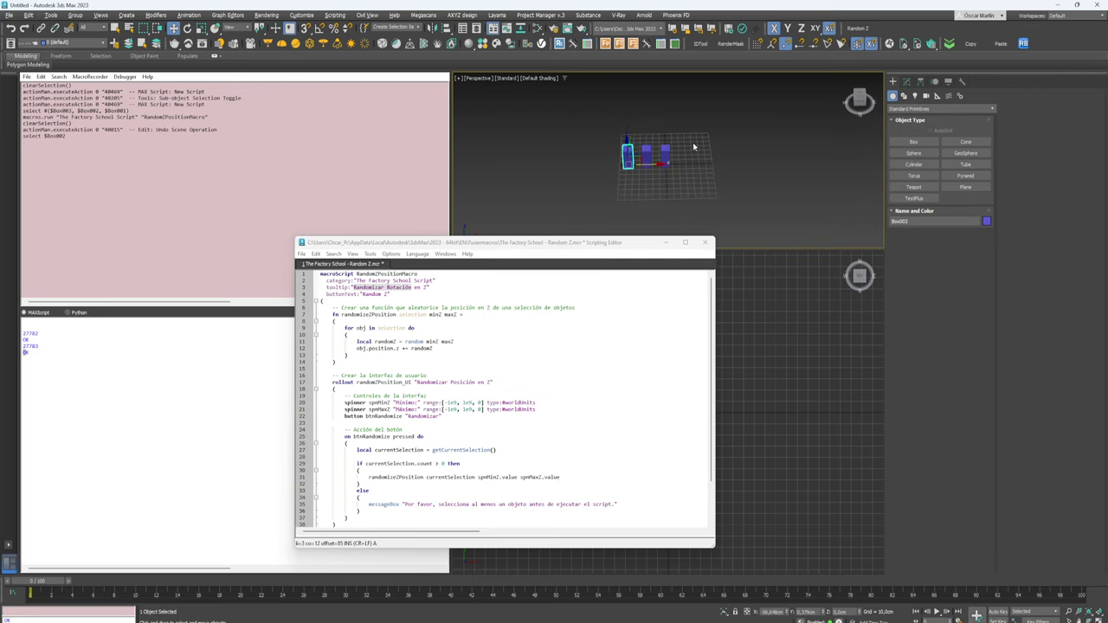
pyautogui.moveTo(582, 245); pyautogui.dragTo(728, 259)
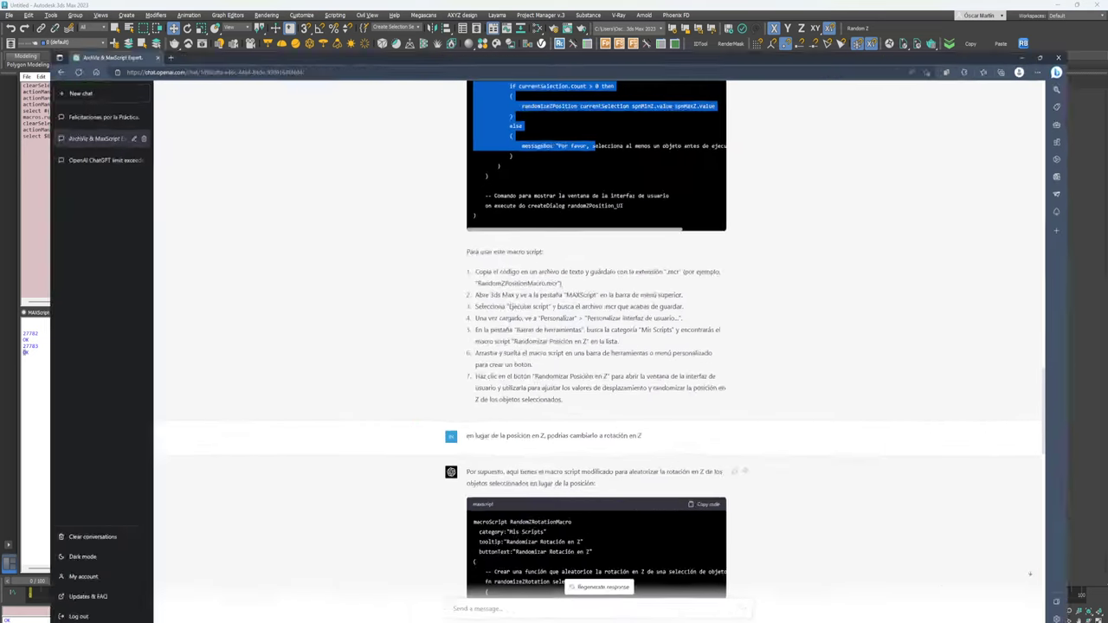
pyautogui.moveTo(554, 419)
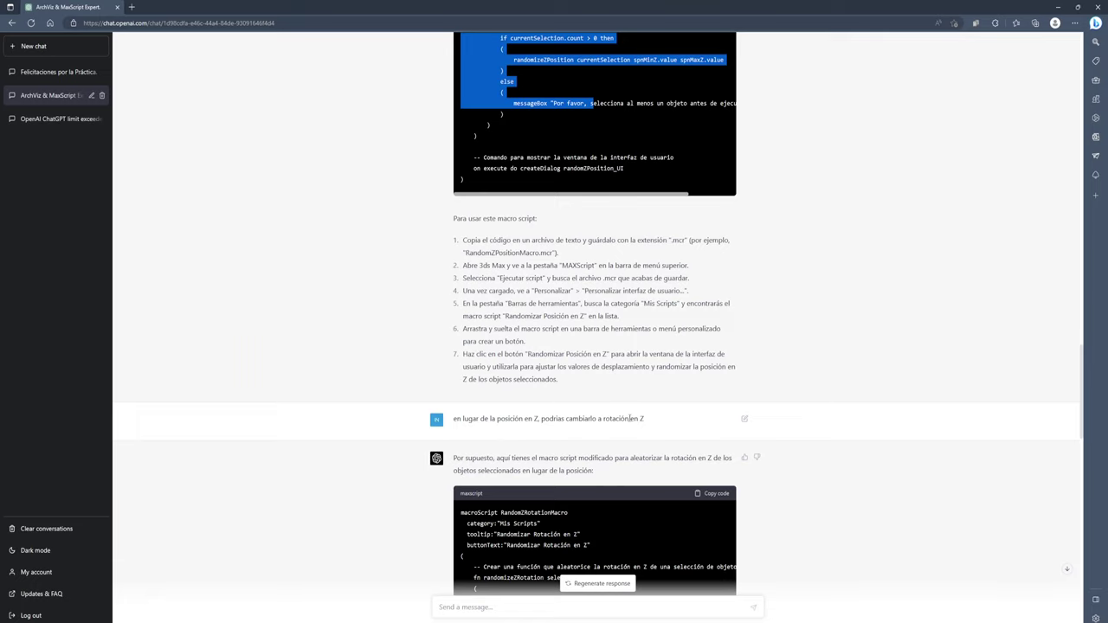
# Scroll to the RandomZRotationMacro reply and copy its entire code block
pyautogui.scroll(-1, 589, 419)
pyautogui.scroll(-1, 537, 419)
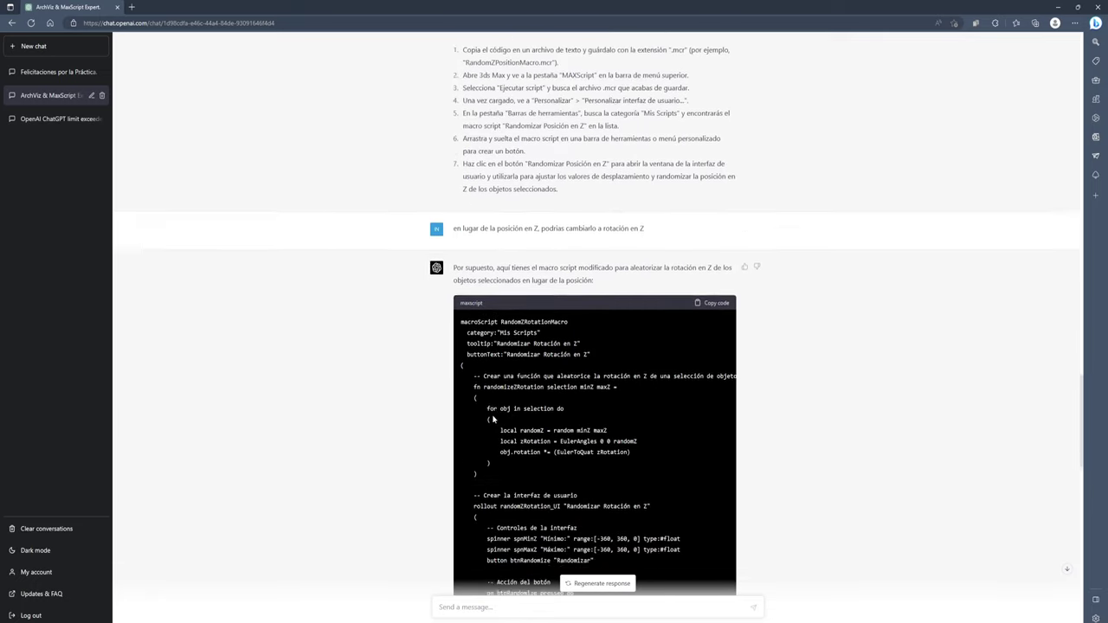
pyautogui.scroll(-2, 494, 419)
pyautogui.scroll(-2, 494, 419)
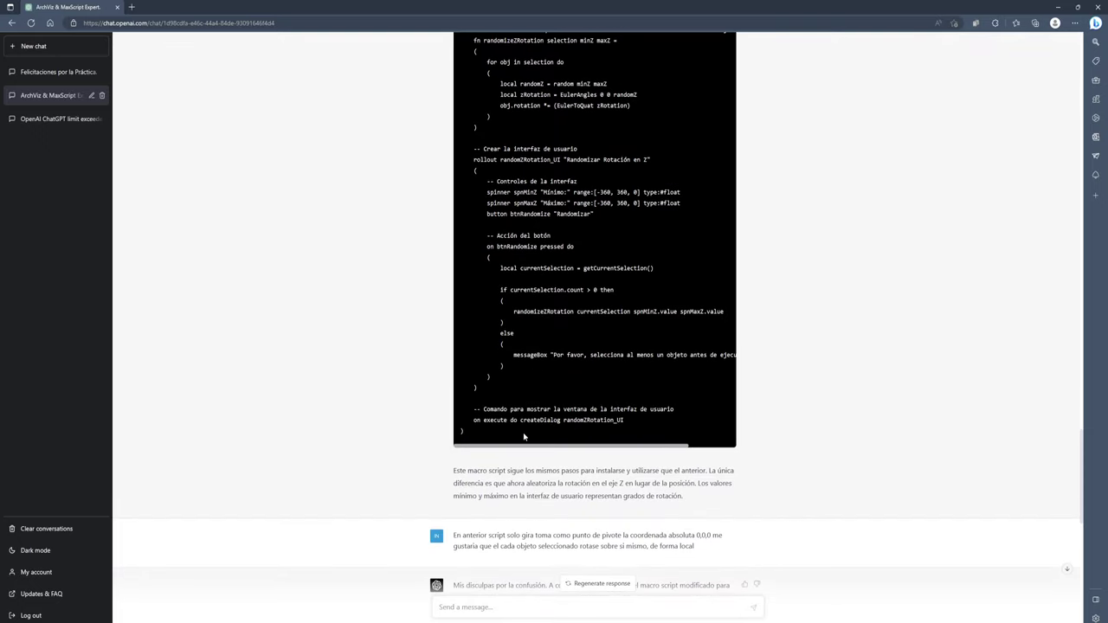
pyautogui.scroll(1, 537, 416)
pyautogui.scroll(2, 599, 305)
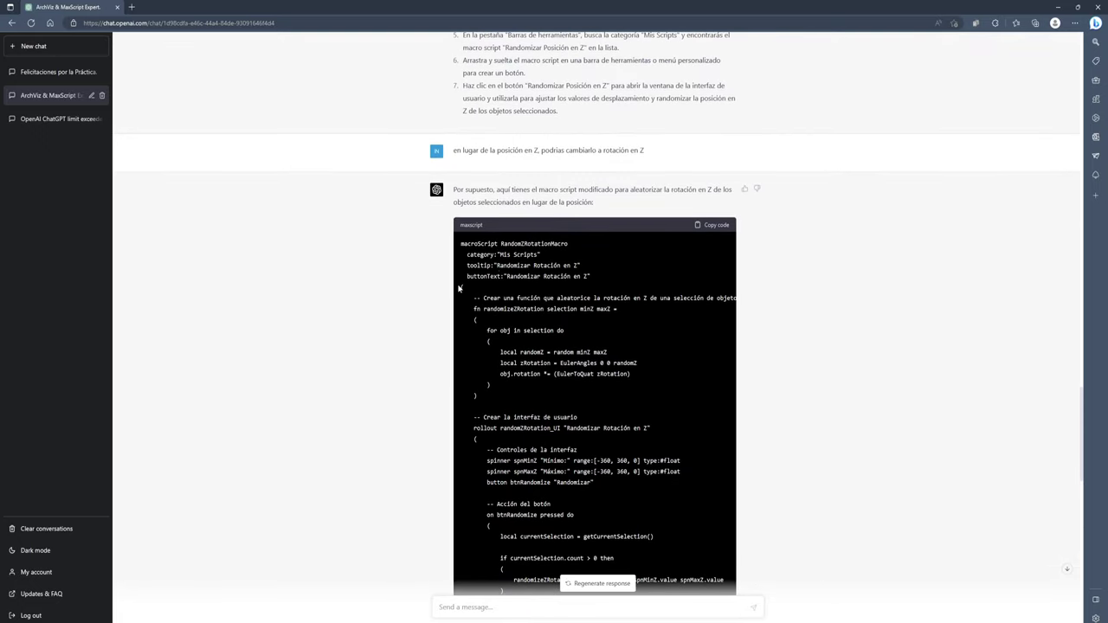
pyautogui.moveTo(460, 289)
pyautogui.mouseDown()
pyautogui.moveTo(573, 578)
pyautogui.moveTo(442, 567)
pyautogui.mouseUp()
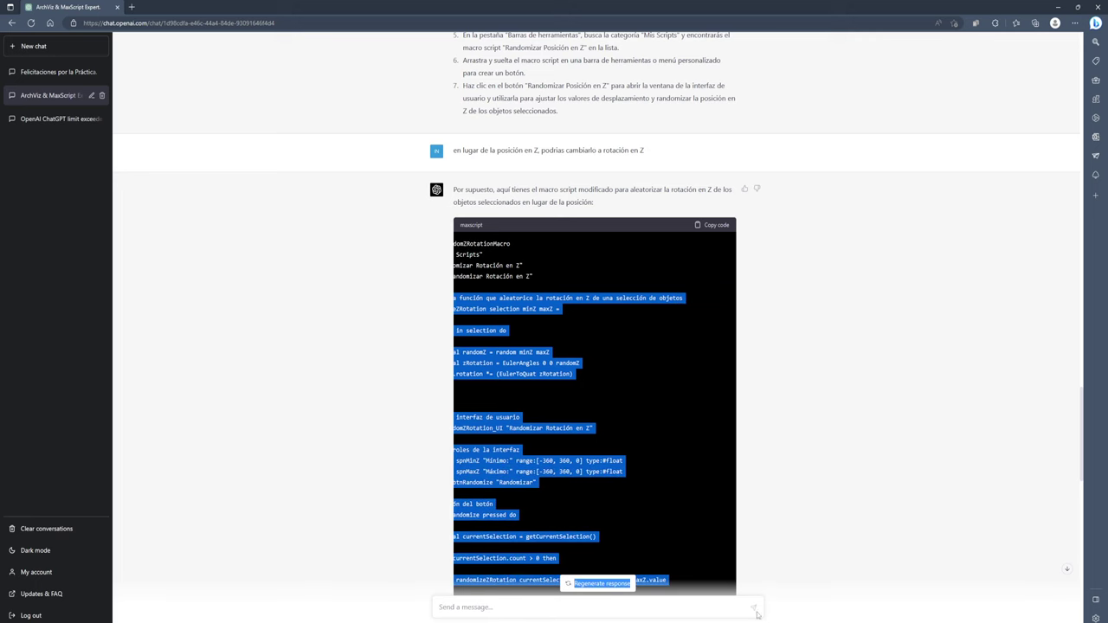
pyautogui.moveTo(442, 567); pyautogui.dragTo(697, 552)
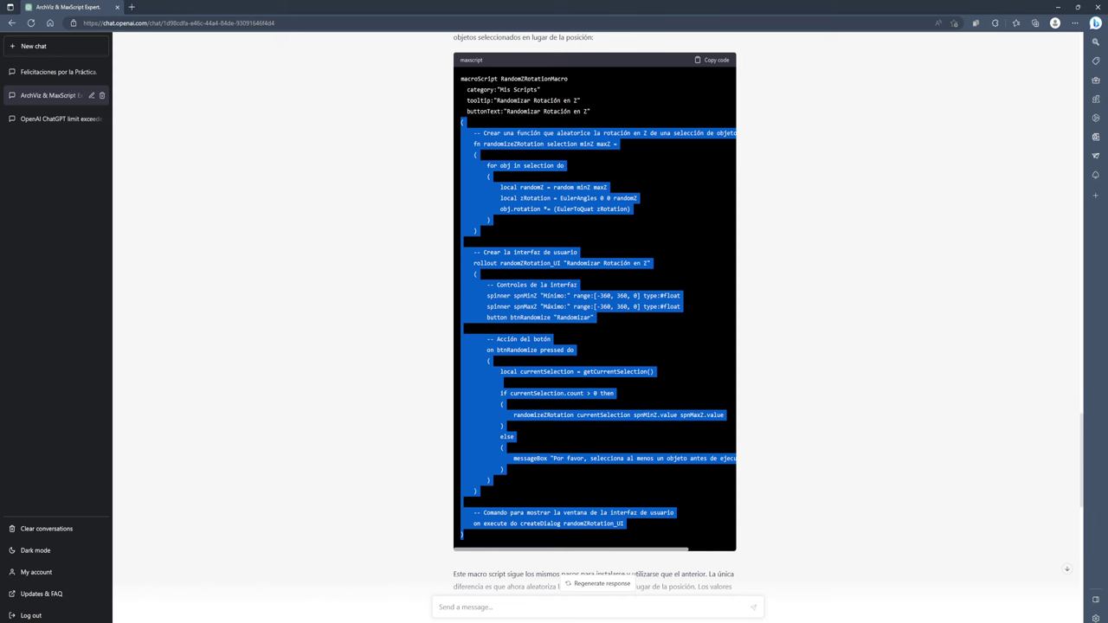
pyautogui.hotkey('alt', 'Tab')
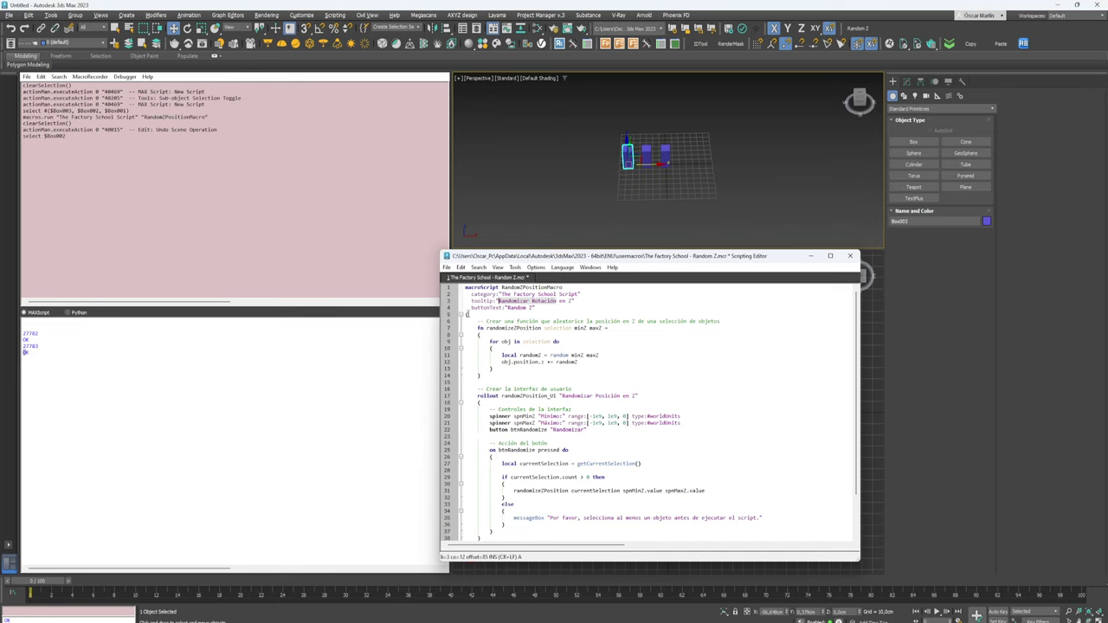
# Paste the rotation code over lines 5–44 of Random Z.mcr and run Evaluate All
pyautogui.moveTo(468, 313); pyautogui.dragTo(516, 490)
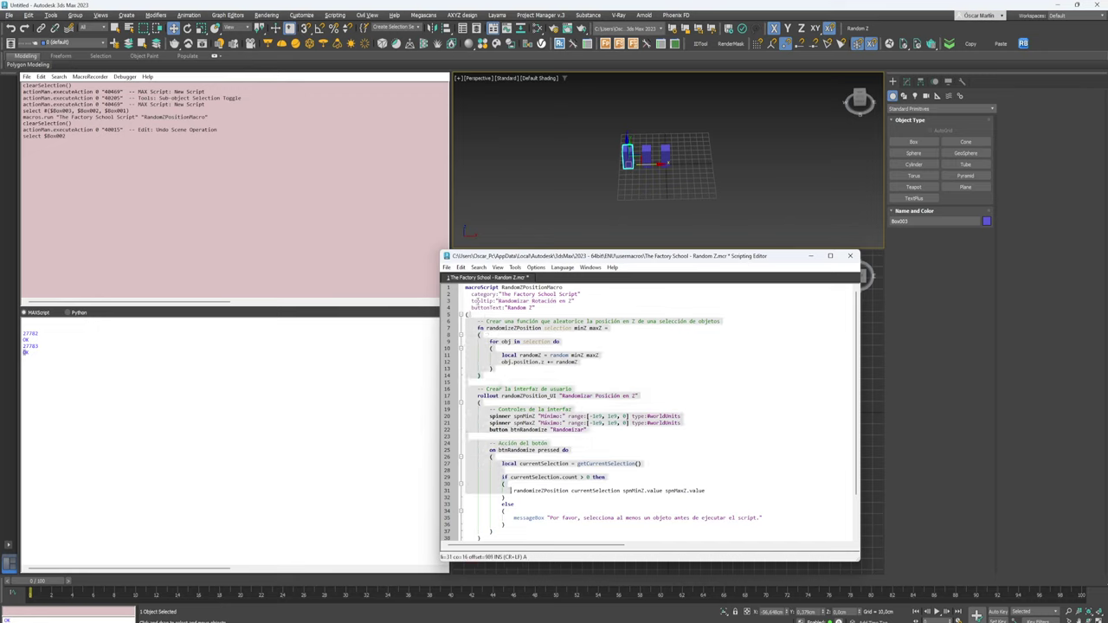
pyautogui.click(466, 315)
pyautogui.moveTo(465, 314); pyautogui.dragTo(465, 532)
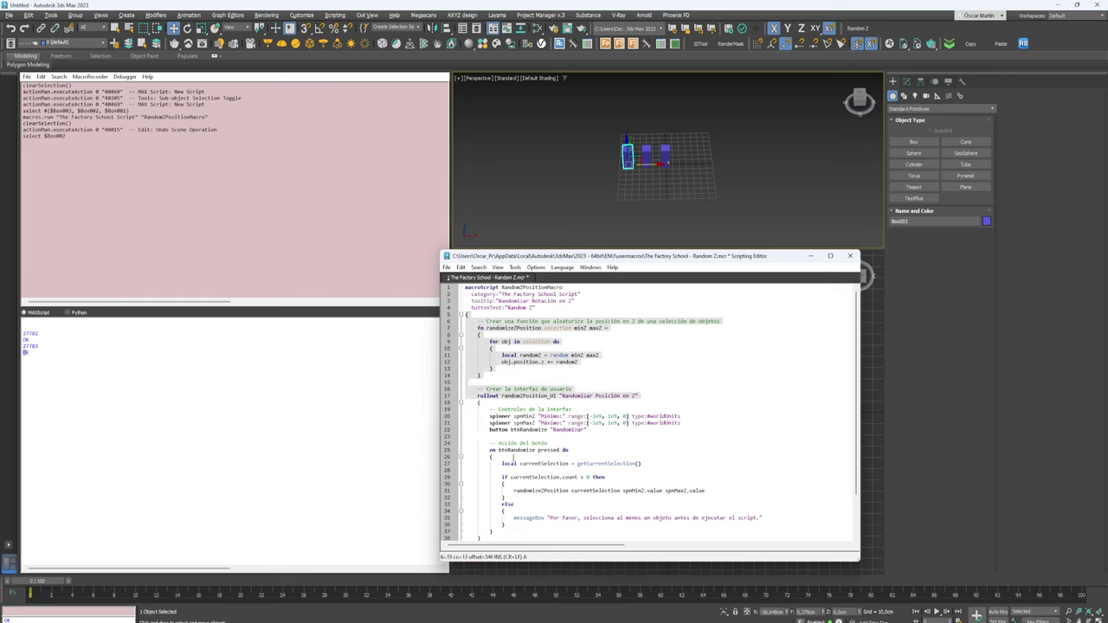
pyautogui.hotkey('ctrl', 'v')
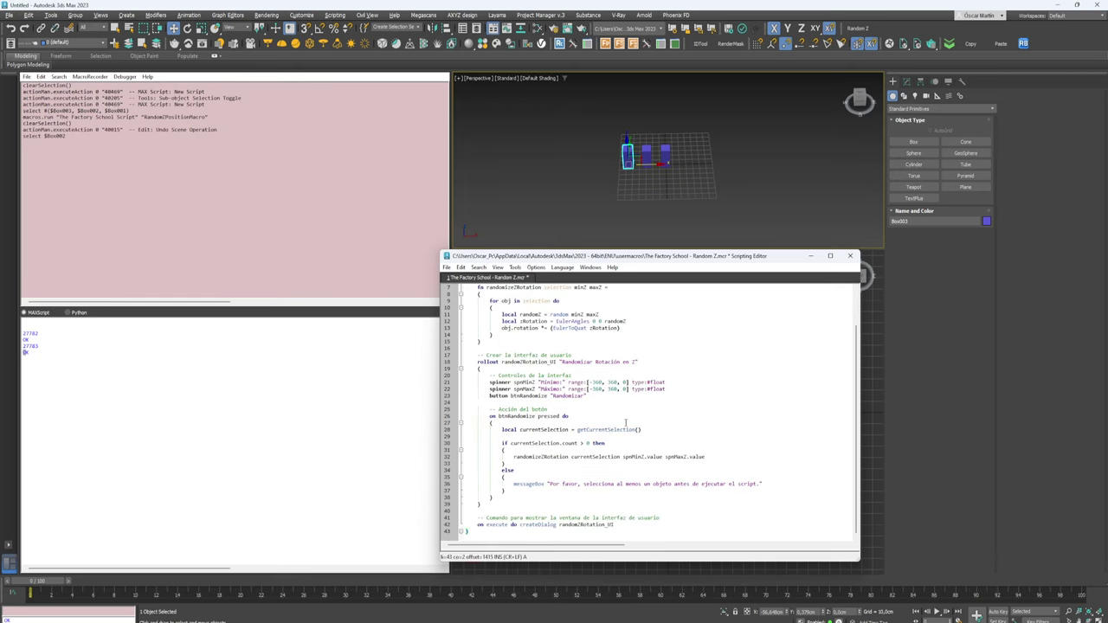
pyautogui.scroll(3, 618, 450)
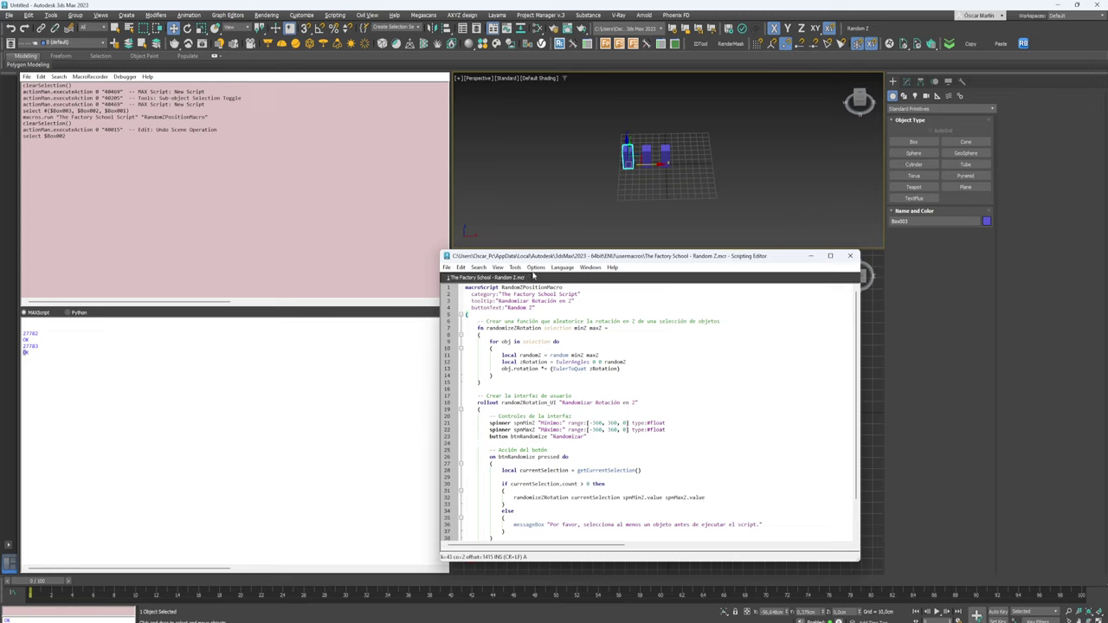
pyautogui.click(536, 269)
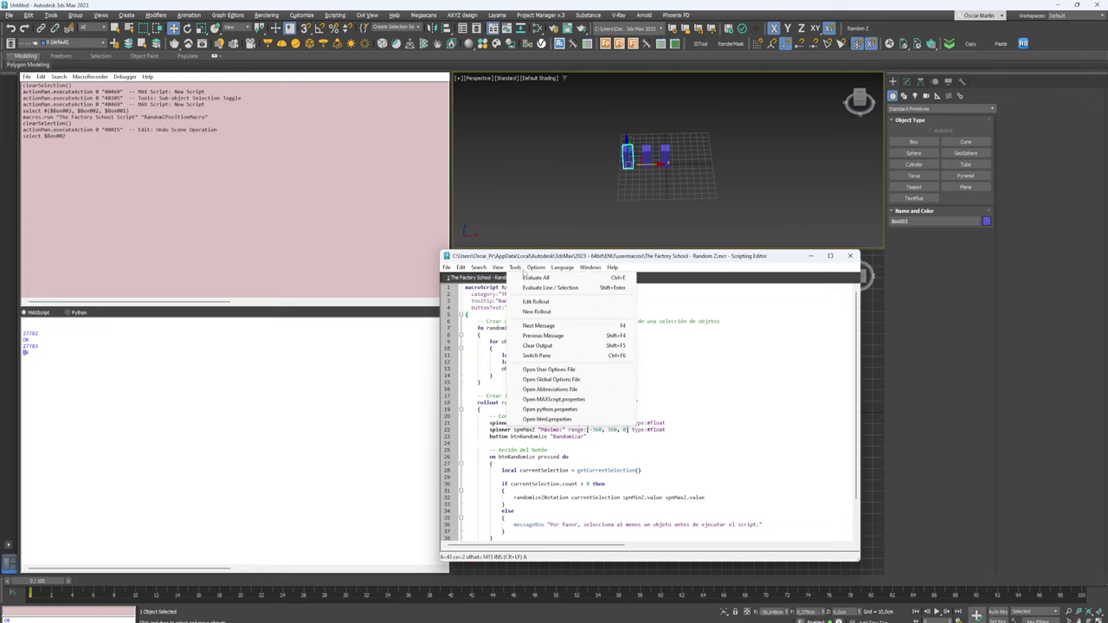
pyautogui.click(530, 277)
# Run Random Z on the three boxes with Máximo set to 360 and randomize
pyautogui.moveTo(692, 125); pyautogui.dragTo(511, 232)
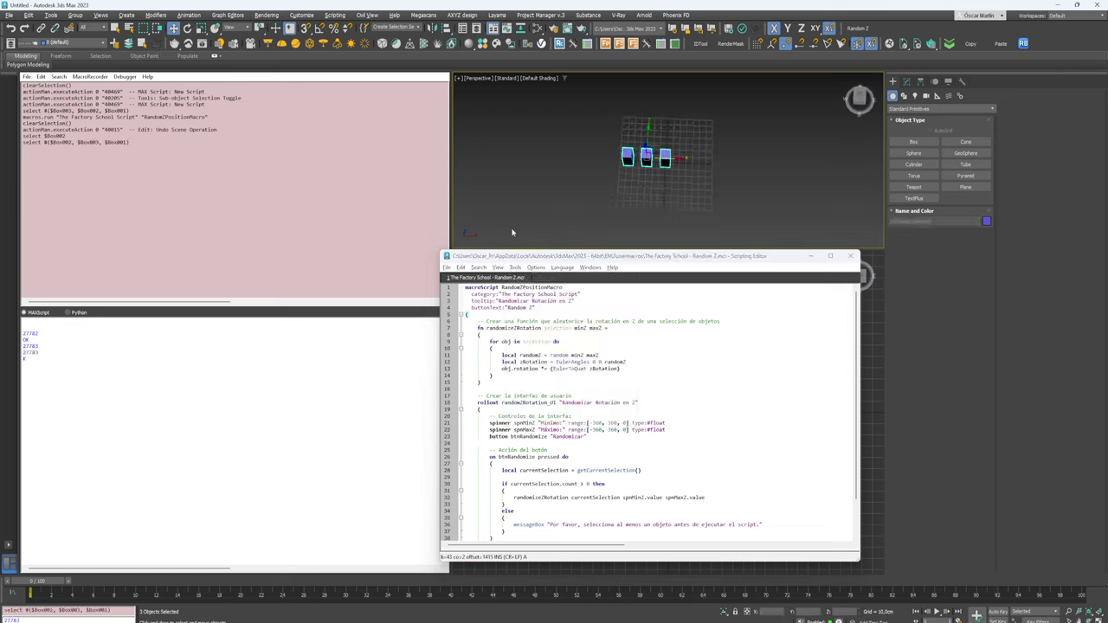
pyautogui.click(857, 28)
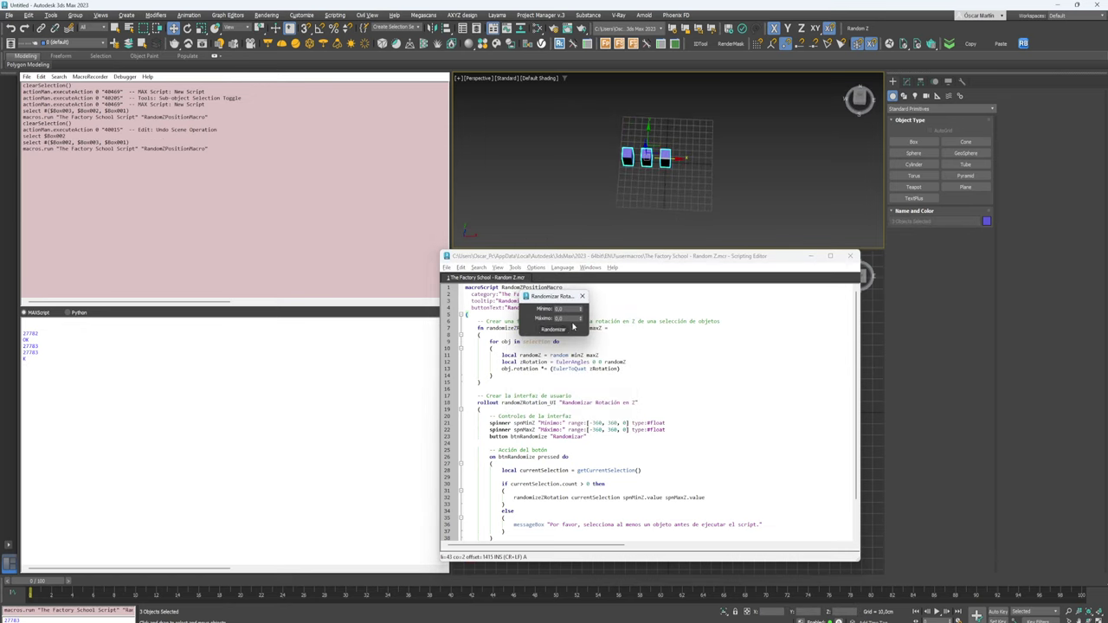
pyautogui.click(567, 329)
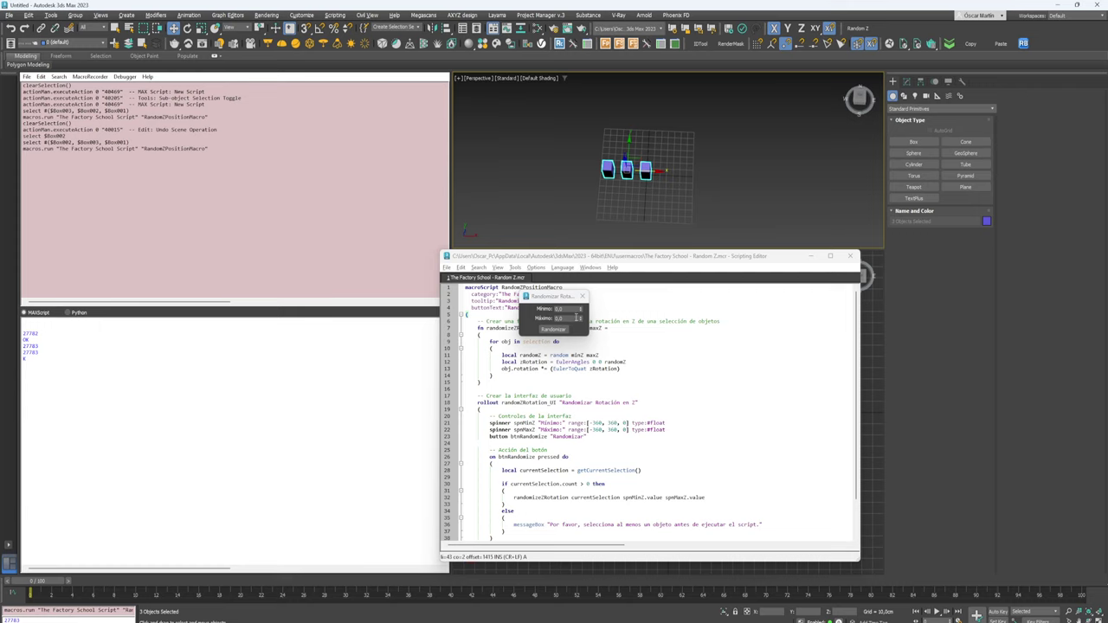
pyautogui.doubleClick(572, 317)
pyautogui.write('360')
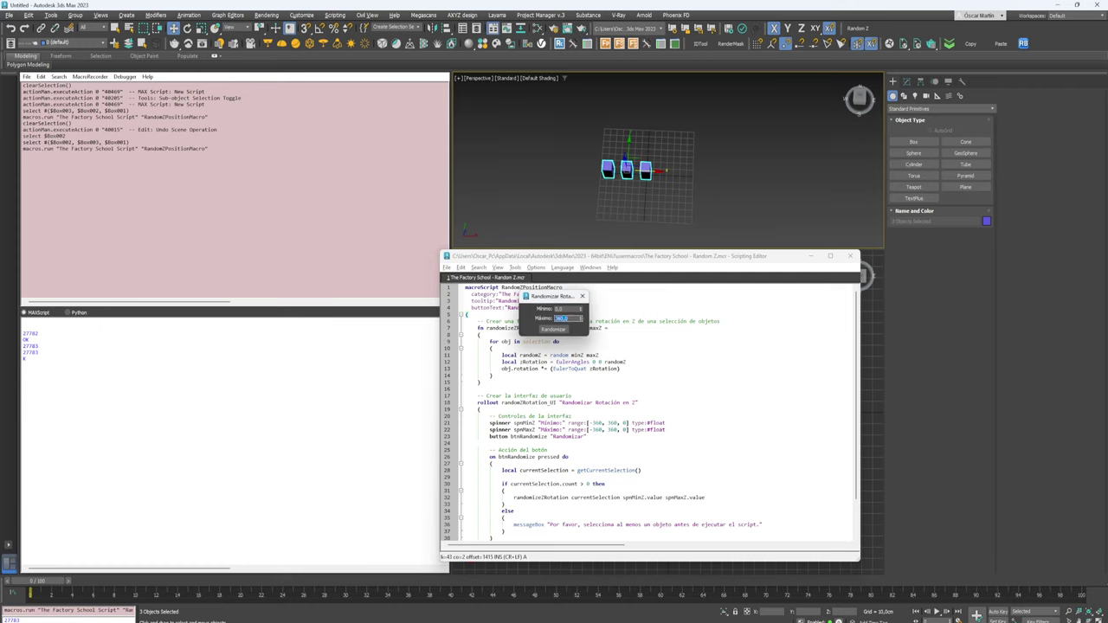
pyautogui.scroll(5, 658, 165)
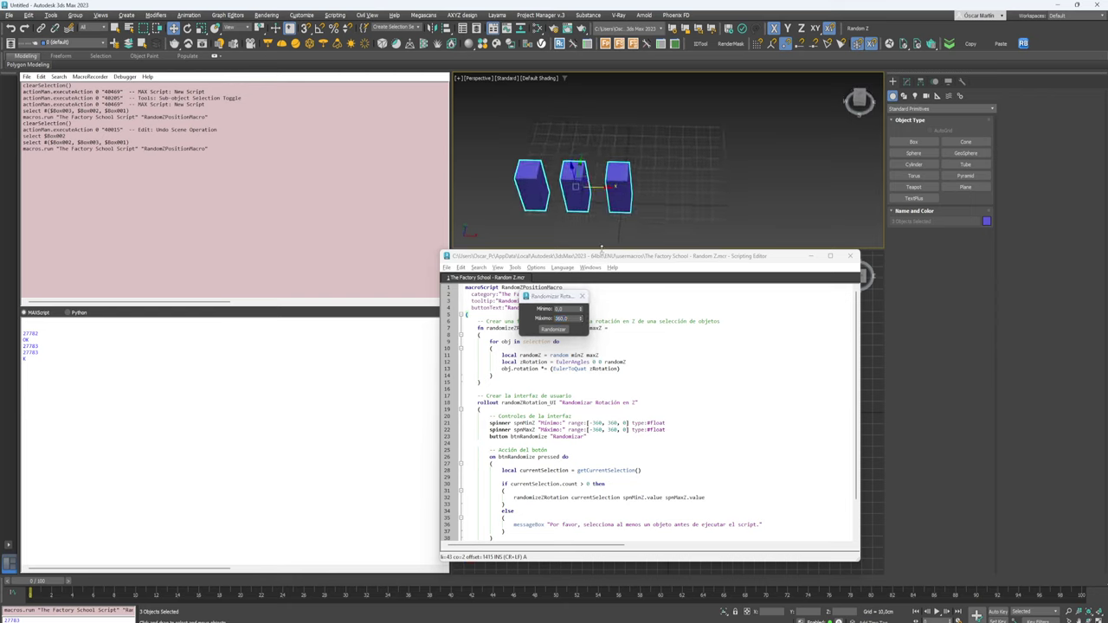
pyautogui.click(561, 330)
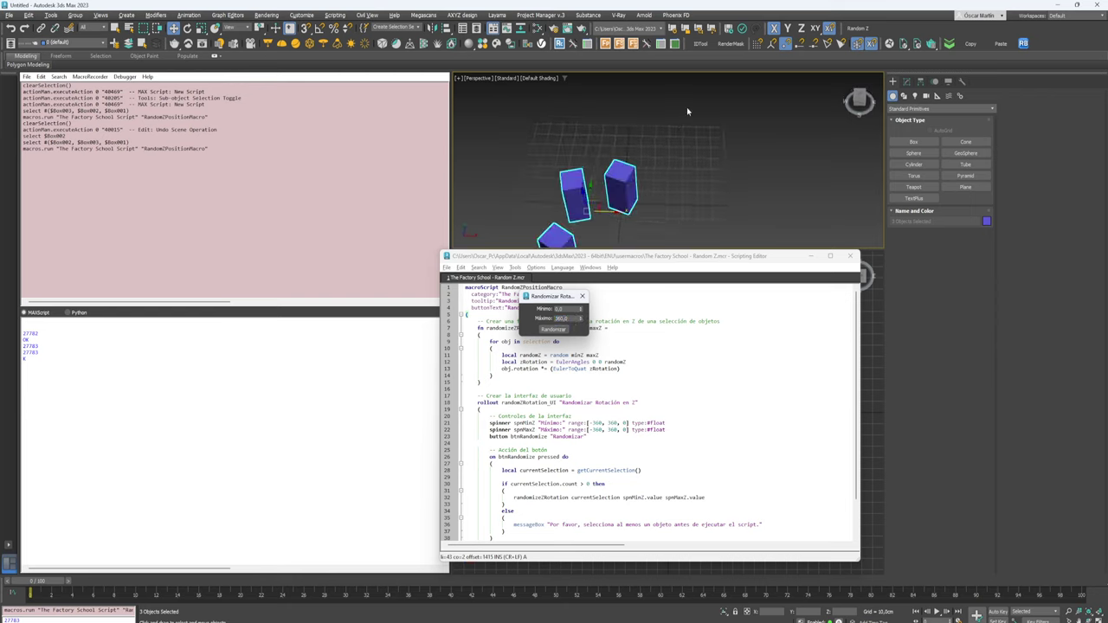
pyautogui.scroll(-5, 688, 110)
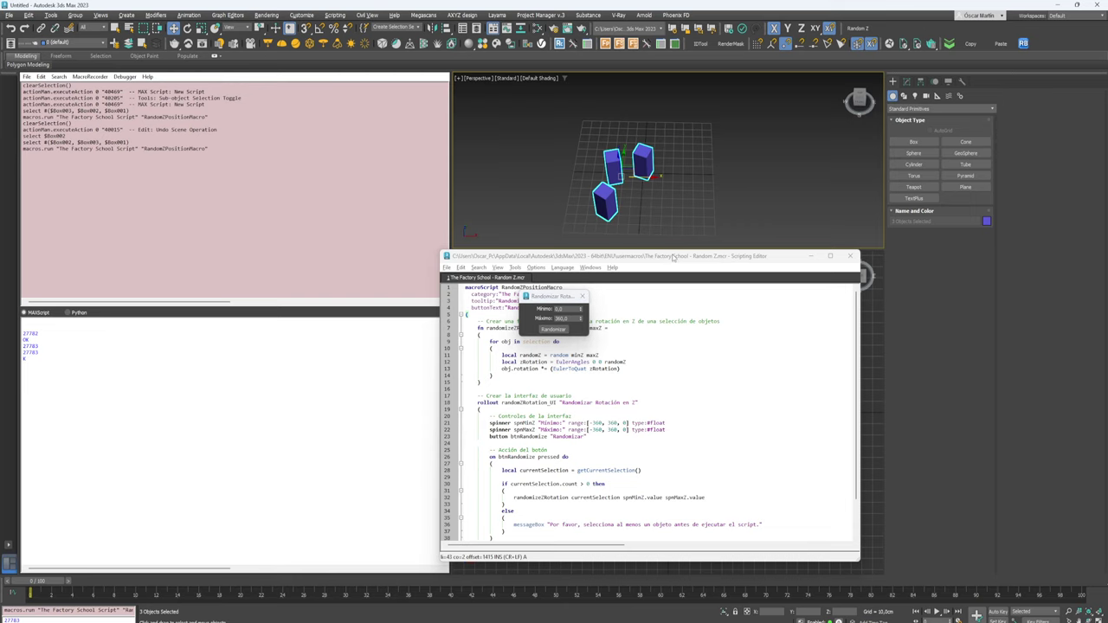
# Centre the boxes in the top view and randomize their Z rotation repeatedly
pyautogui.moveTo(672, 255); pyautogui.dragTo(284, 220)
pyautogui.scroll(2, 674, 402)
pyautogui.scroll(2, 674, 403)
pyautogui.moveTo(674, 403); pyautogui.dragTo(683, 371, button='middle')
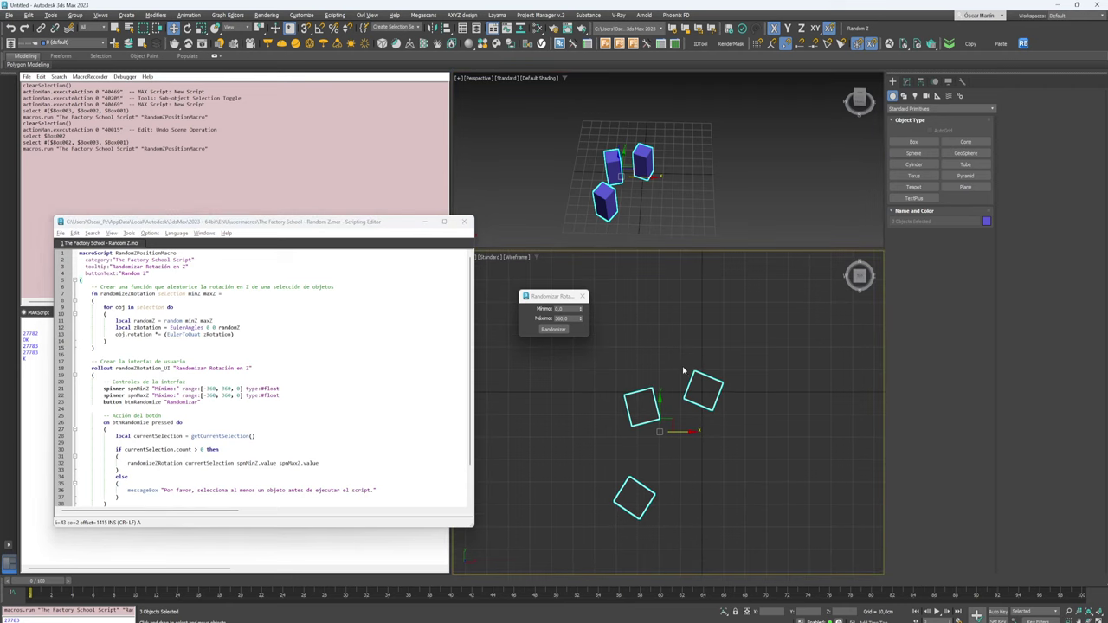
pyautogui.click(567, 334)
pyautogui.click(562, 332)
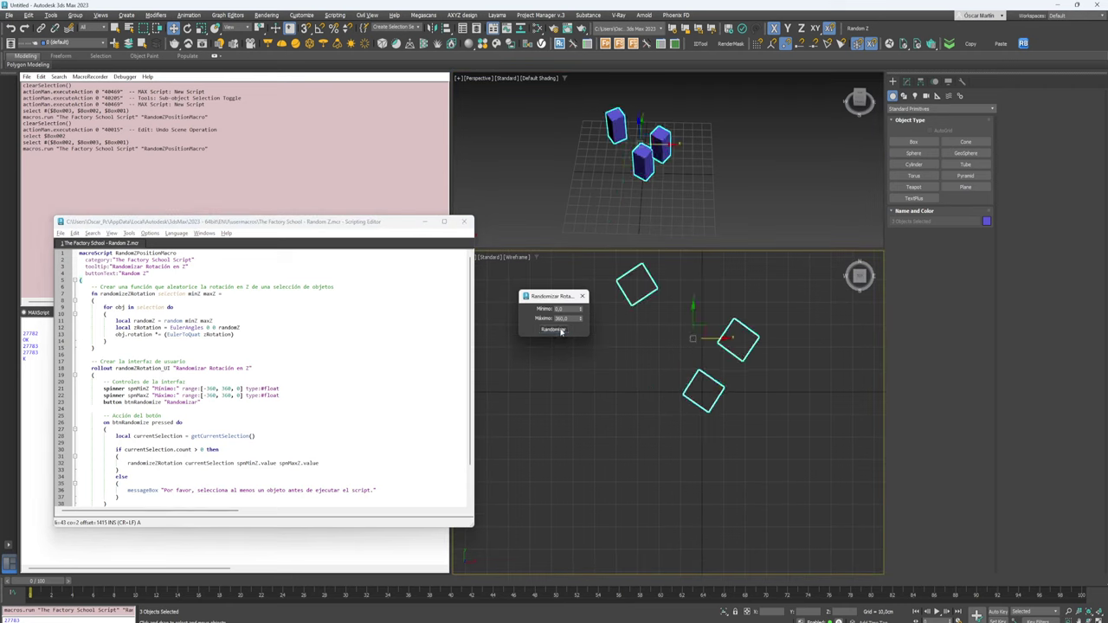
pyautogui.click(562, 332)
pyautogui.click(561, 331)
pyautogui.click(561, 331)
pyautogui.click(561, 331)
pyautogui.click(561, 331)
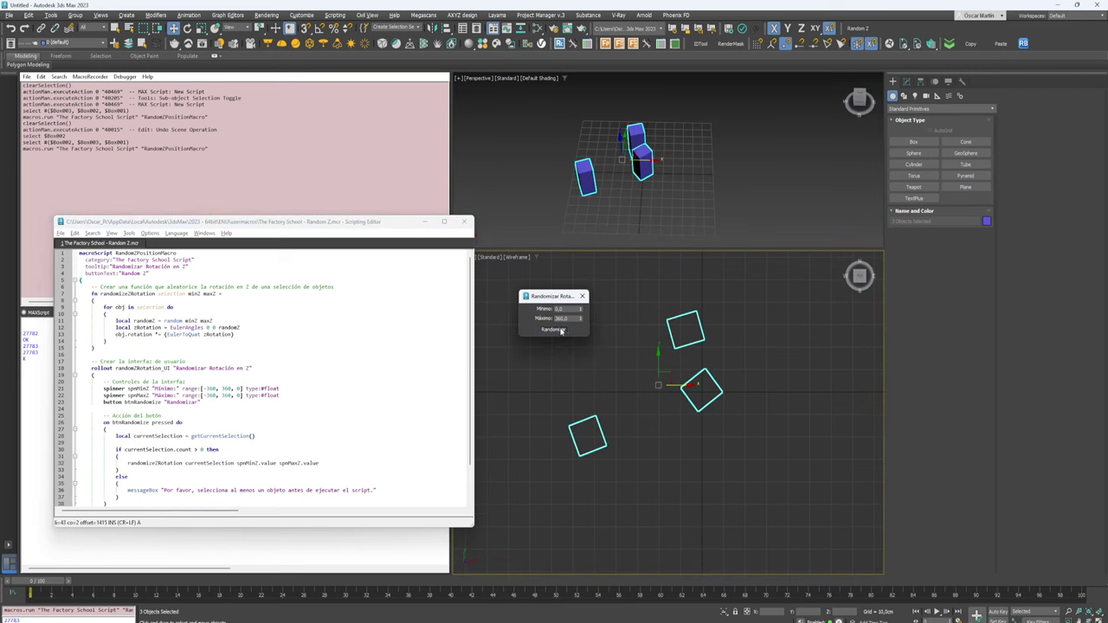
pyautogui.click(561, 331)
pyautogui.click(561, 330)
pyautogui.click(561, 331)
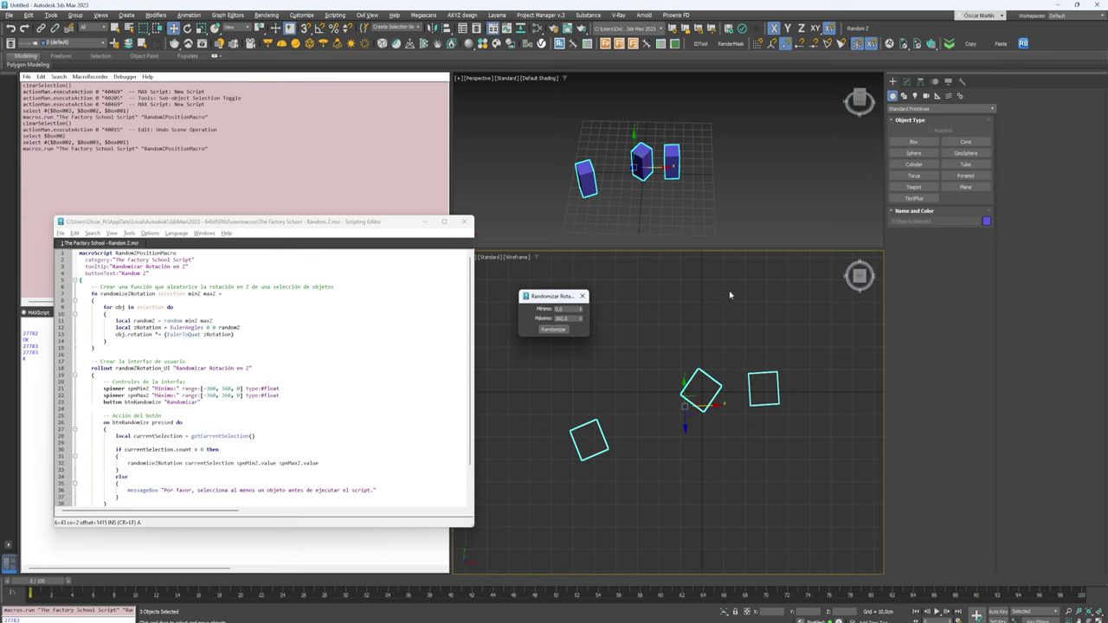
# Delete the three boxes and create a teapot plus a copy
pyautogui.moveTo(739, 143); pyautogui.dragTo(656, 194)
pyautogui.press('Delete')
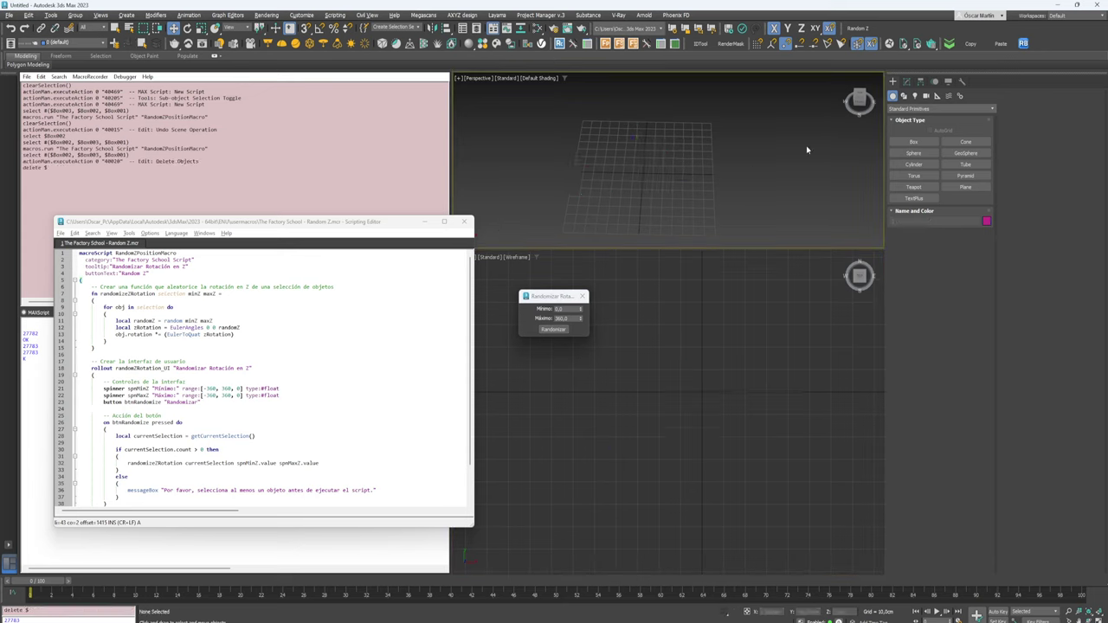
pyautogui.click(913, 188)
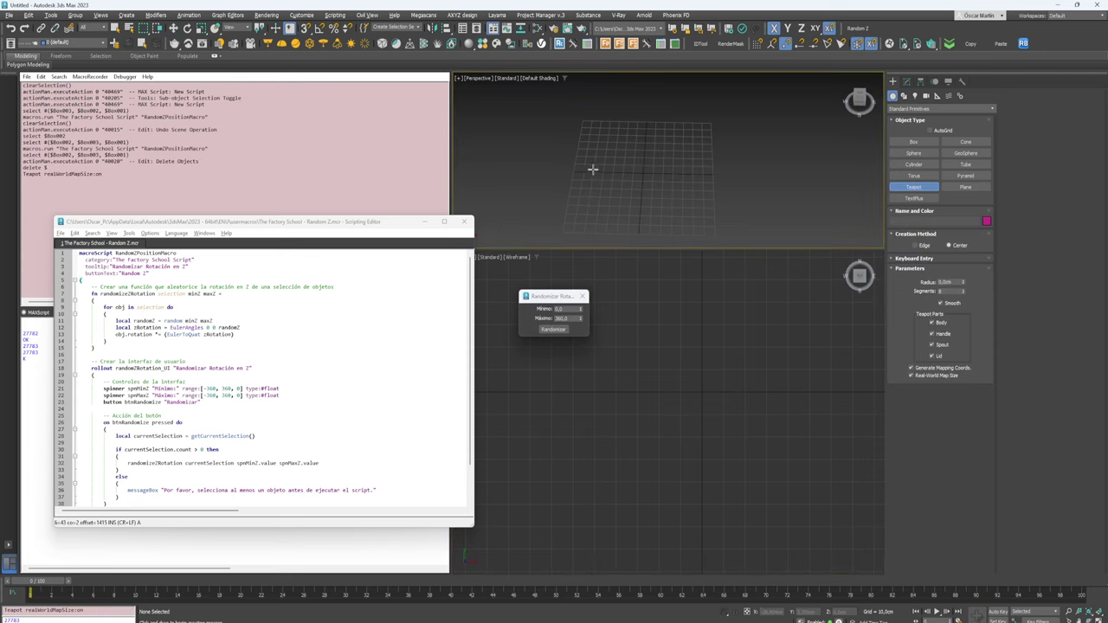
pyautogui.moveTo(584, 165); pyautogui.dragTo(725, 175)
pyautogui.rightClick(611, 173)
pyautogui.press('Return')
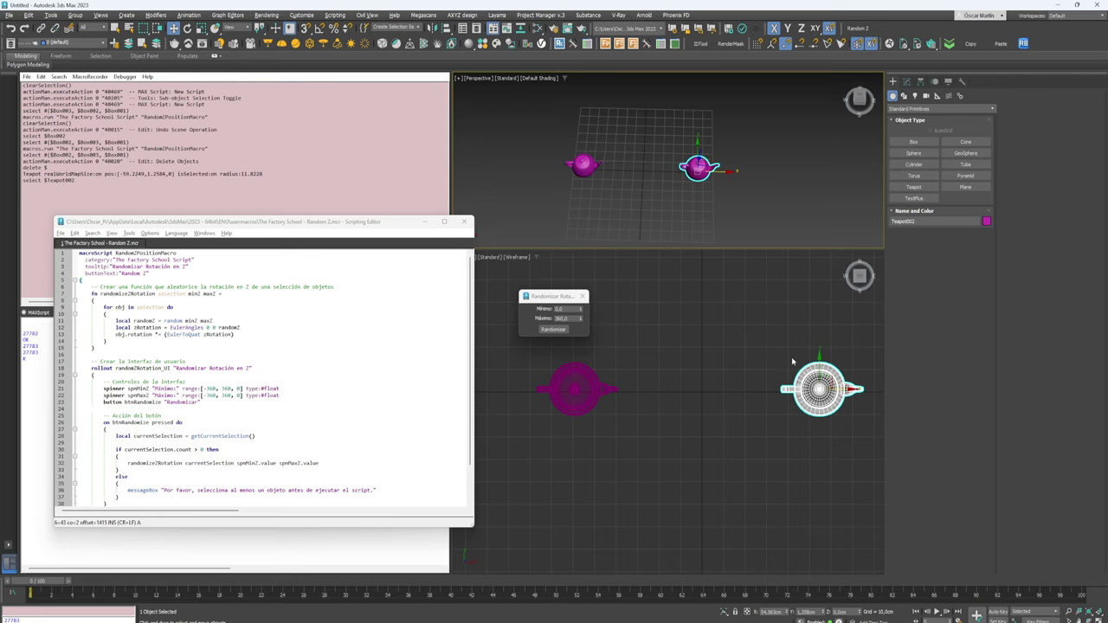
# Randomize both teapots' Z rotation several times, then undo the last one
pyautogui.moveTo(510, 347); pyautogui.dragTo(865, 424)
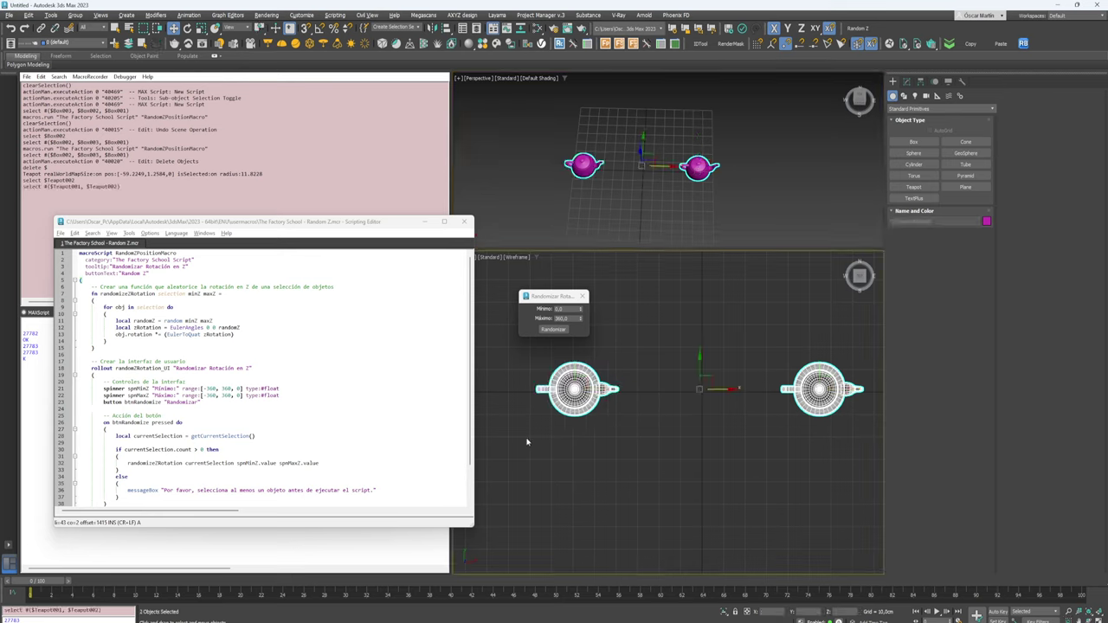
pyautogui.click(550, 330)
pyautogui.click(551, 330)
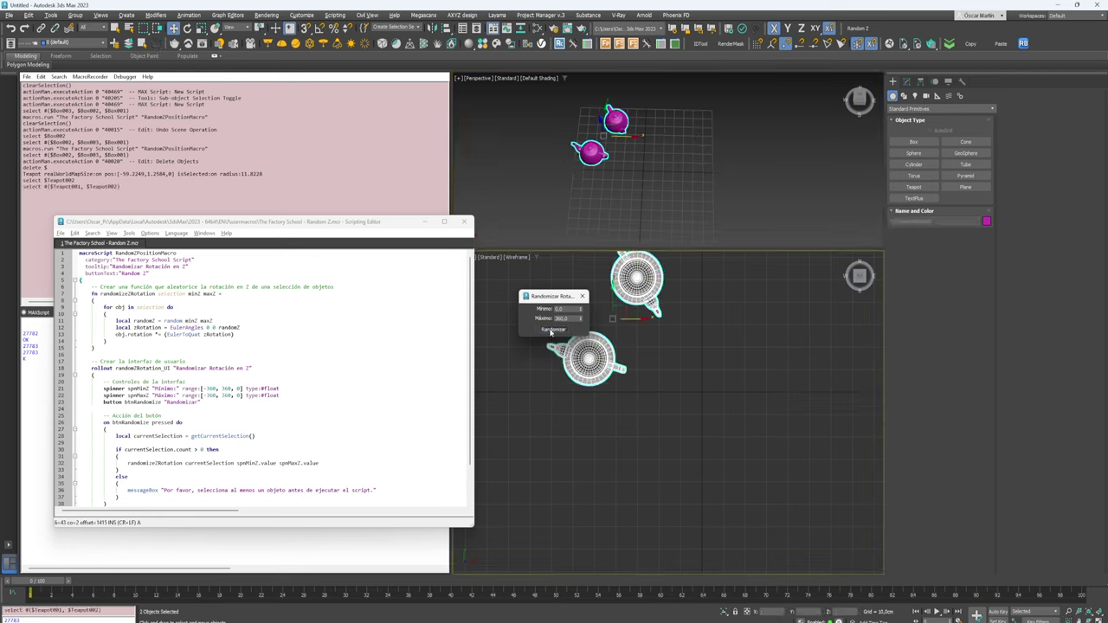
pyautogui.click(551, 330)
pyautogui.click(552, 331)
pyautogui.click(551, 331)
pyautogui.click(552, 330)
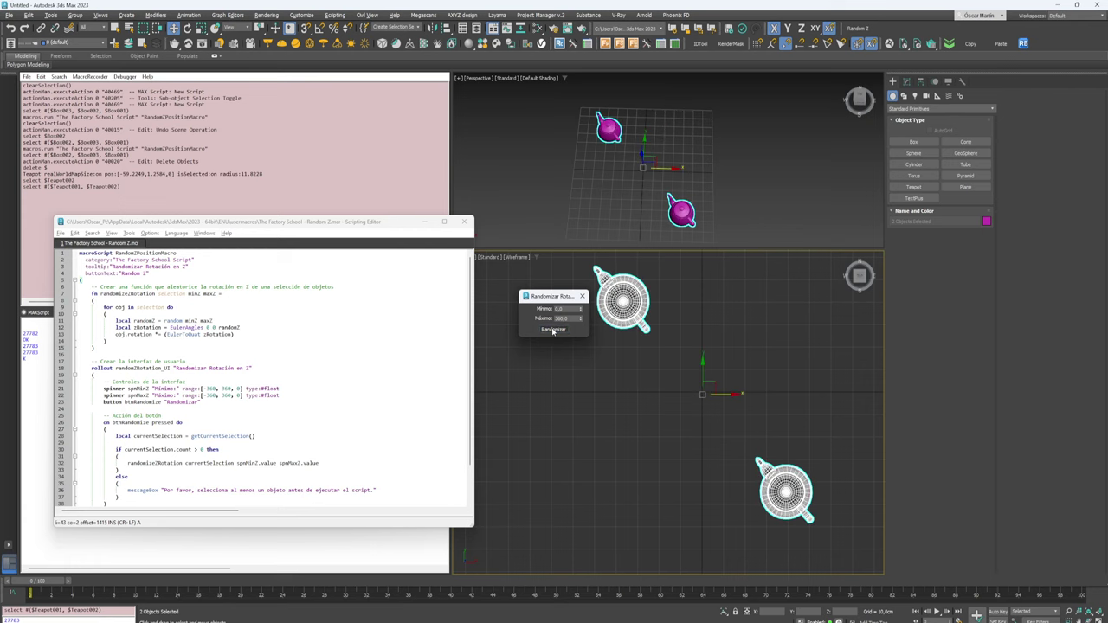
pyautogui.click(553, 330)
pyautogui.click(554, 331)
pyautogui.click(555, 330)
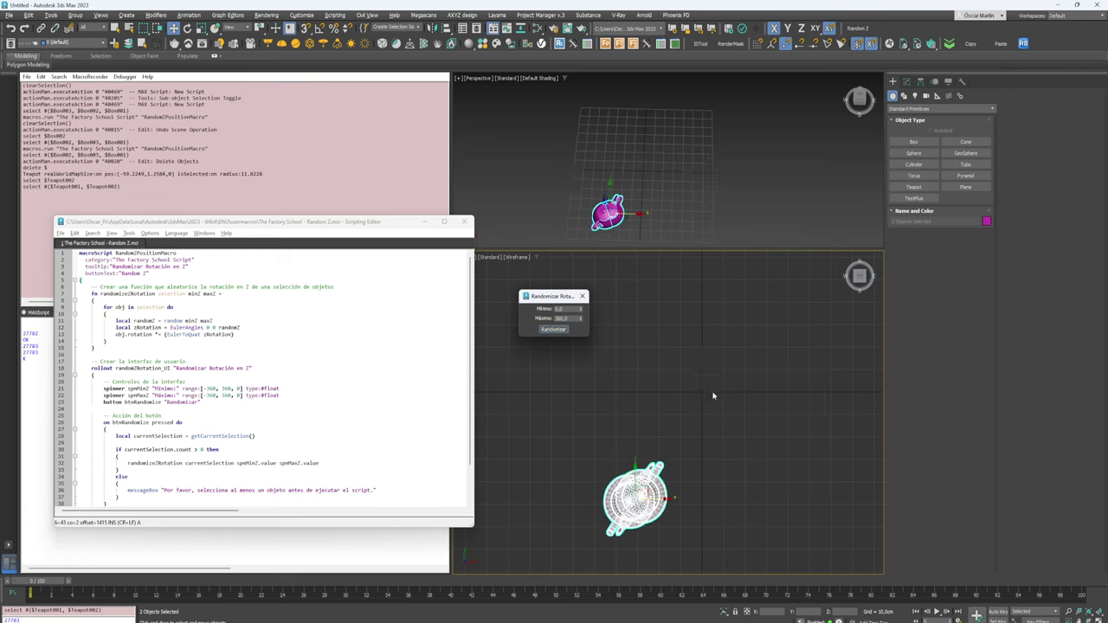
pyautogui.hotkey('ctrl', 'z')
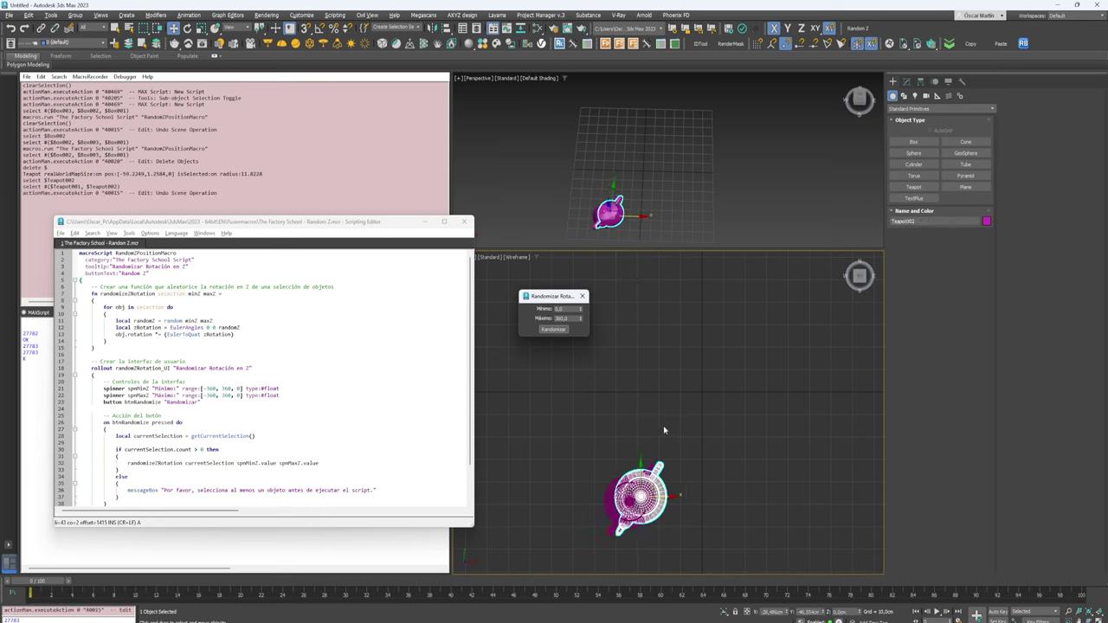
# Delete the overlapping teapot, zero the other's X and Y, and randomize its rotation repeatedly
pyautogui.press('Delete')
pyautogui.click(638, 498)
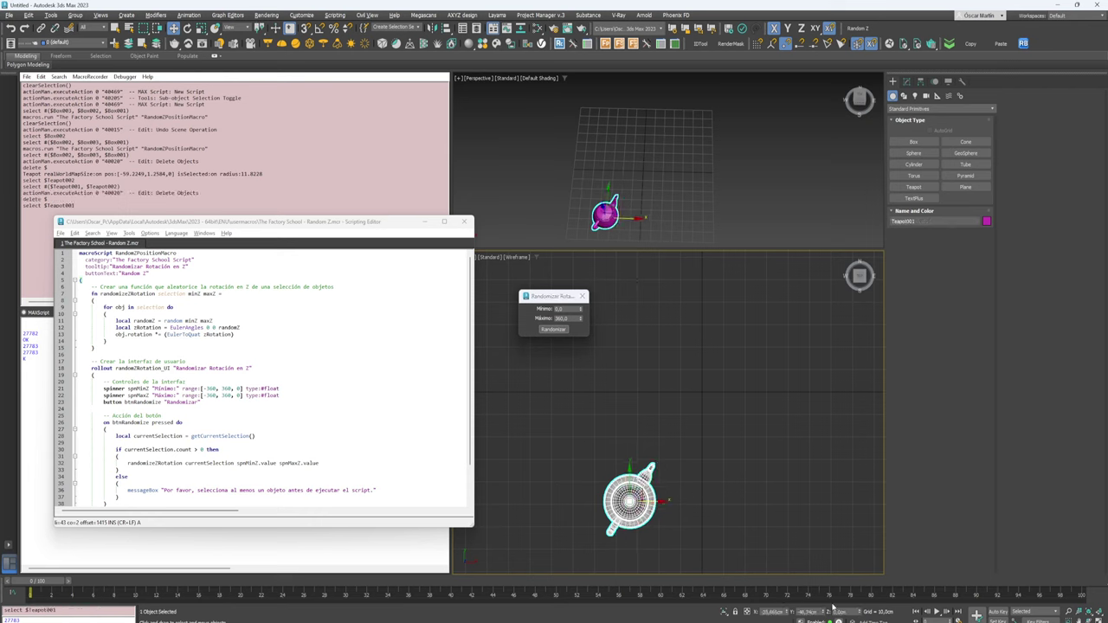
pyautogui.rightClick(785, 612)
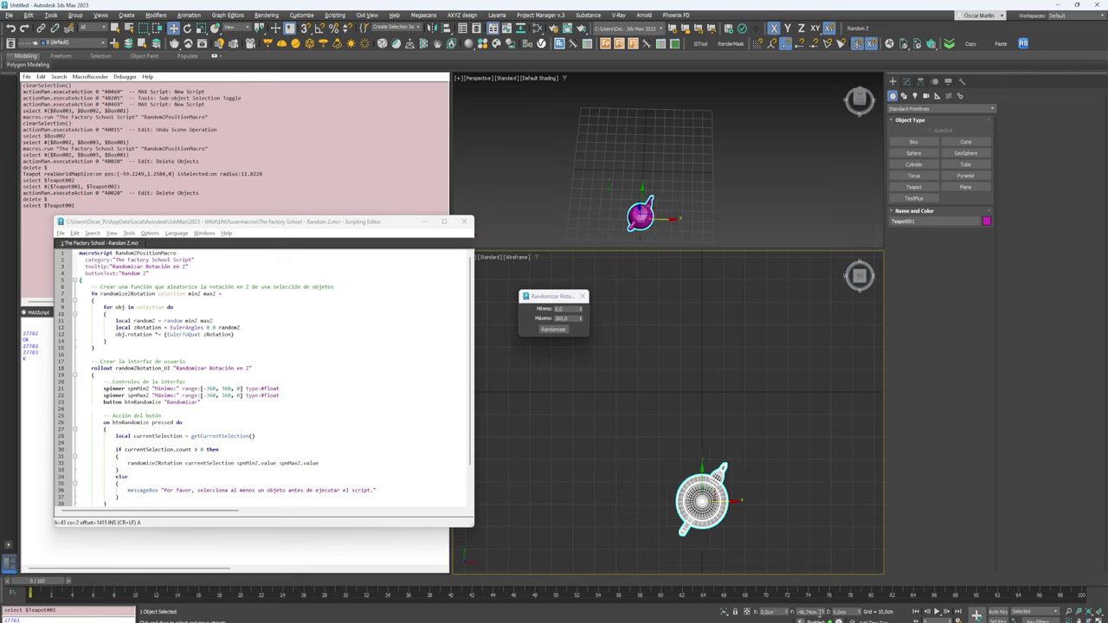
pyautogui.rightClick(822, 612)
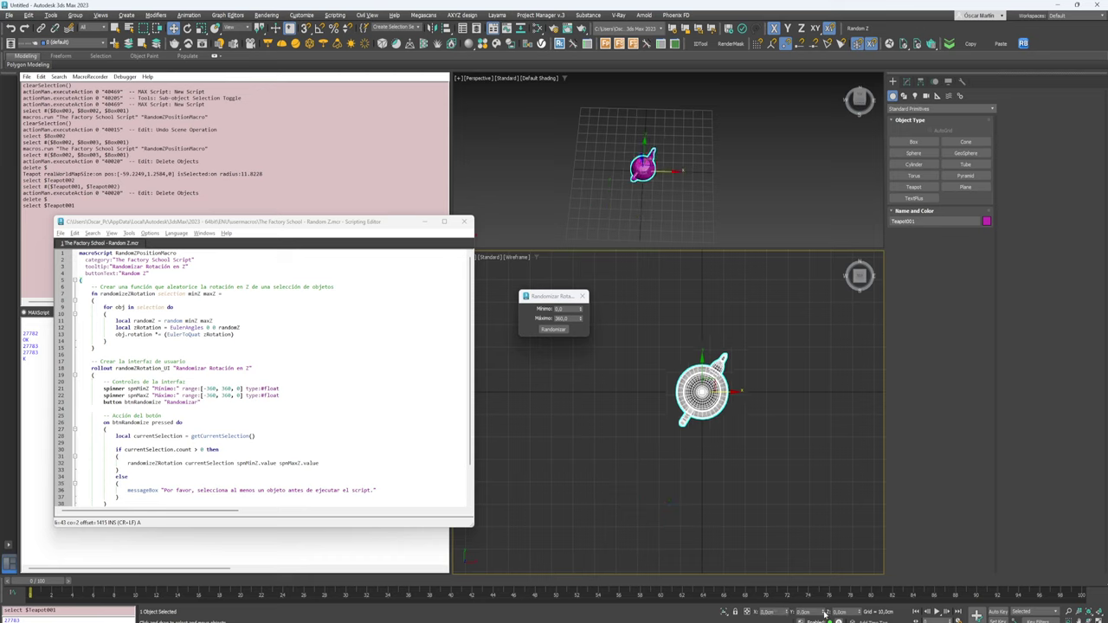
pyautogui.click(552, 330)
pyautogui.click(552, 330)
pyautogui.click(553, 330)
pyautogui.click(552, 330)
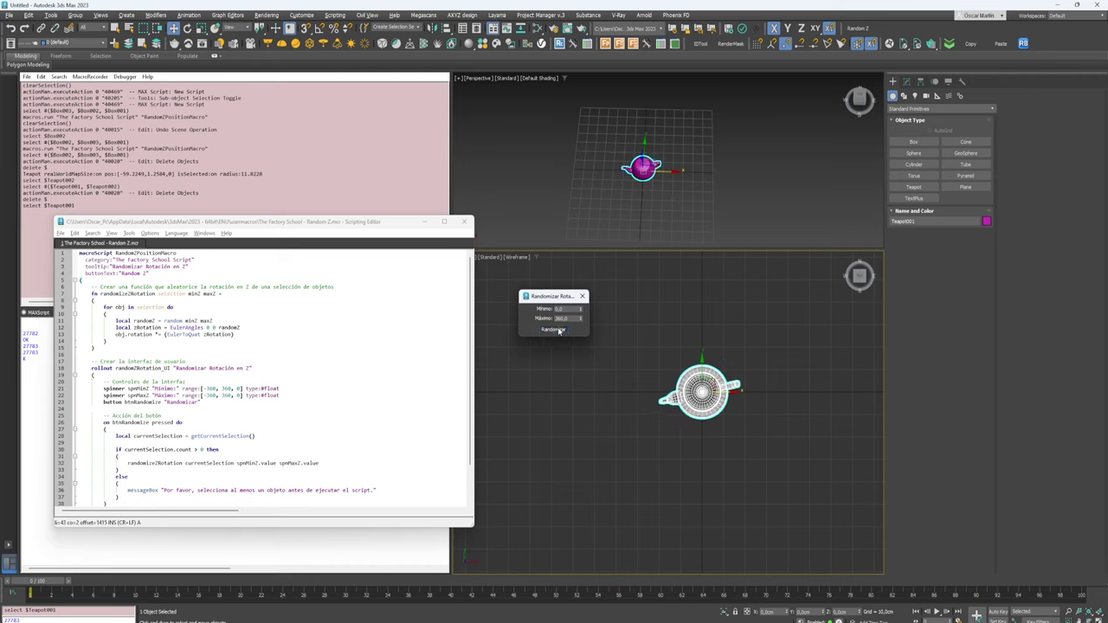
pyautogui.click(558, 331)
pyautogui.click(558, 330)
pyautogui.click(559, 330)
pyautogui.click(558, 331)
pyautogui.click(558, 331)
pyautogui.click(559, 331)
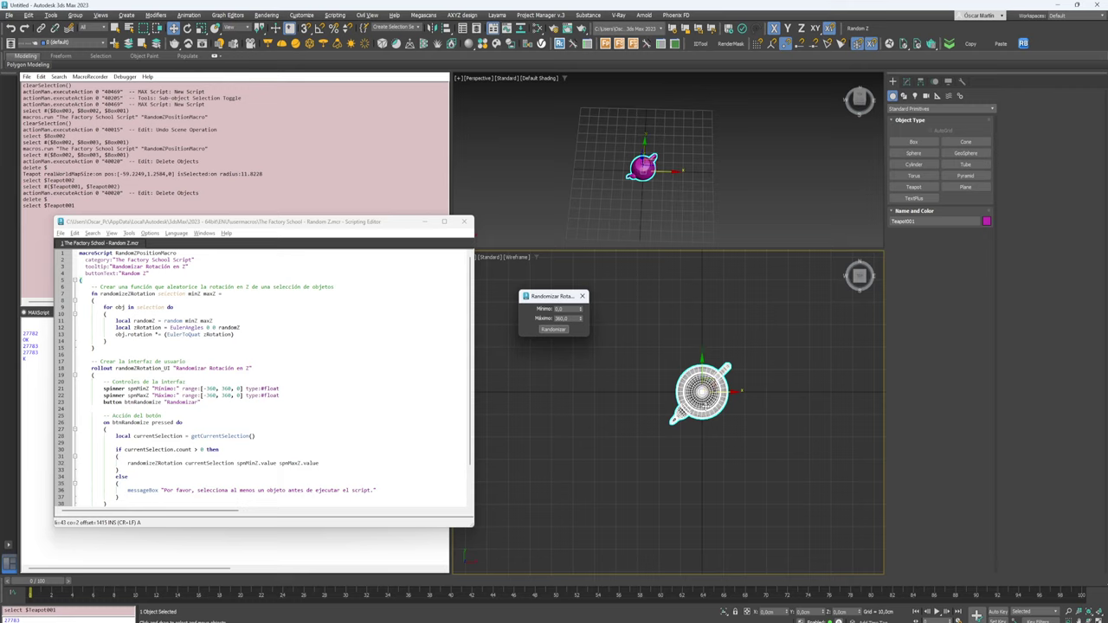
# Replace it with a new teapot in the top view plus a side-by-side copy
pyautogui.click(683, 398)
pyautogui.press('Delete')
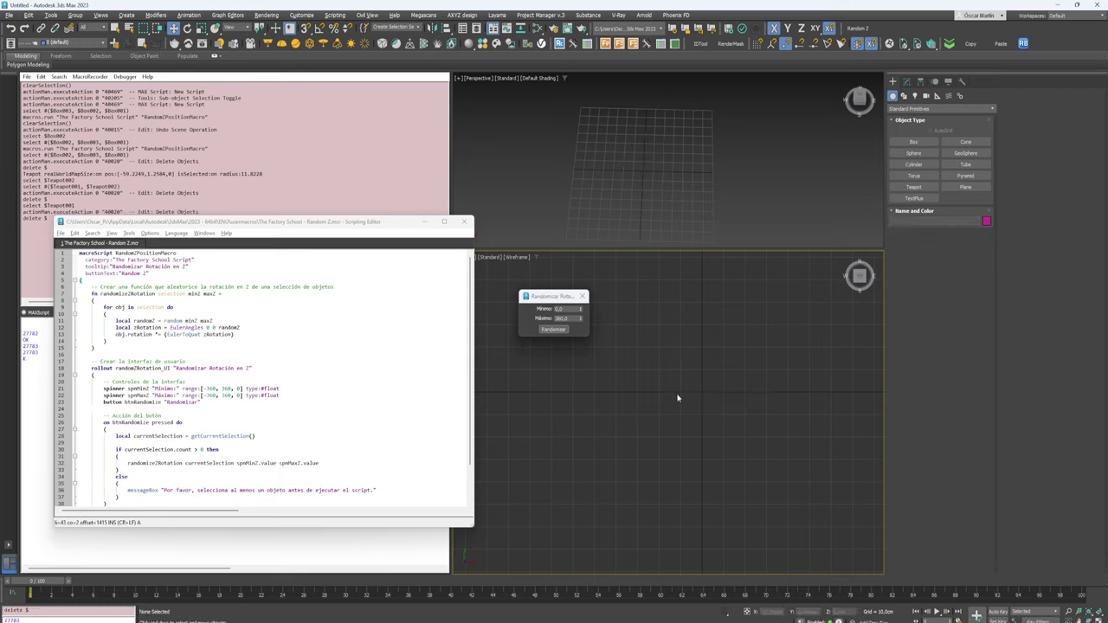
pyautogui.click(922, 191)
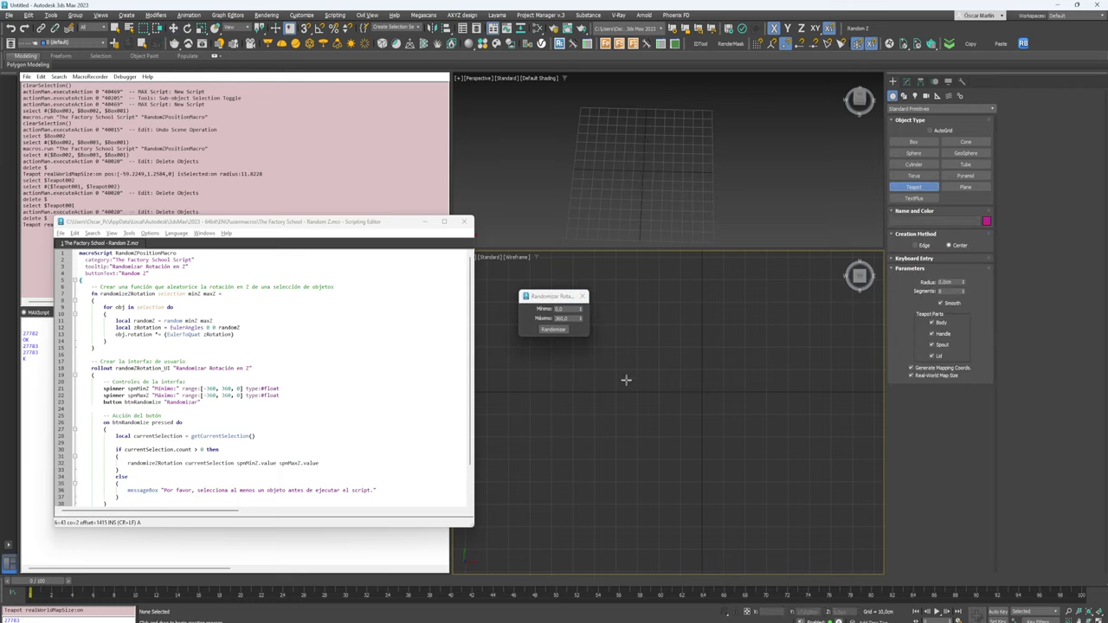
pyautogui.moveTo(606, 391); pyautogui.dragTo(797, 391)
pyautogui.press('Return')
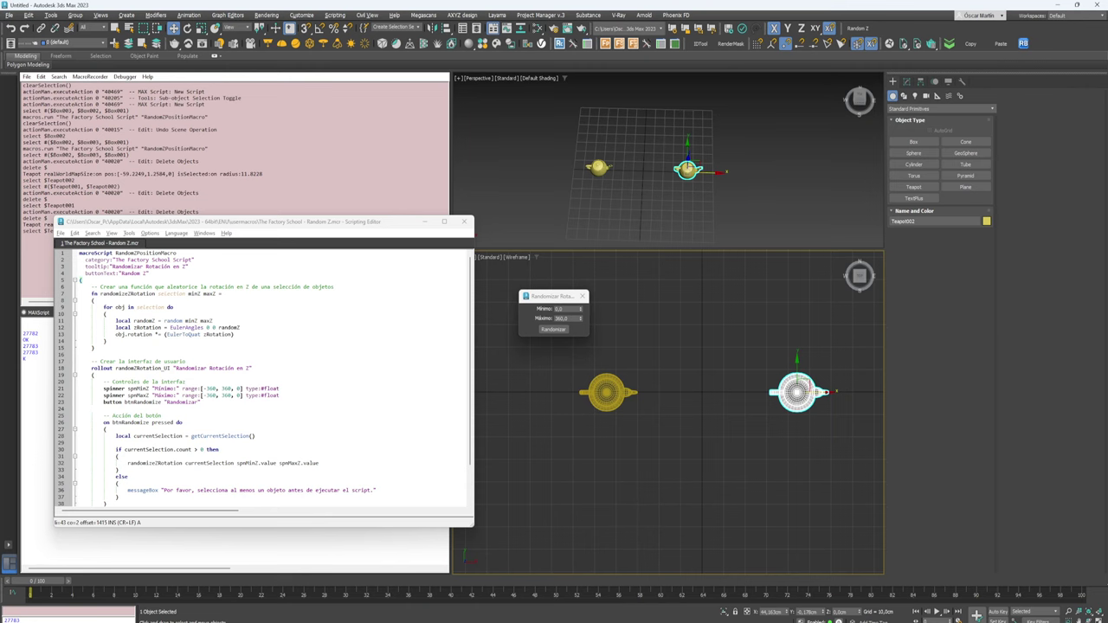
# Copy the whole code body of the revised in coordsys obj script using Copiar
pyautogui.scroll(-2, 777, 385)
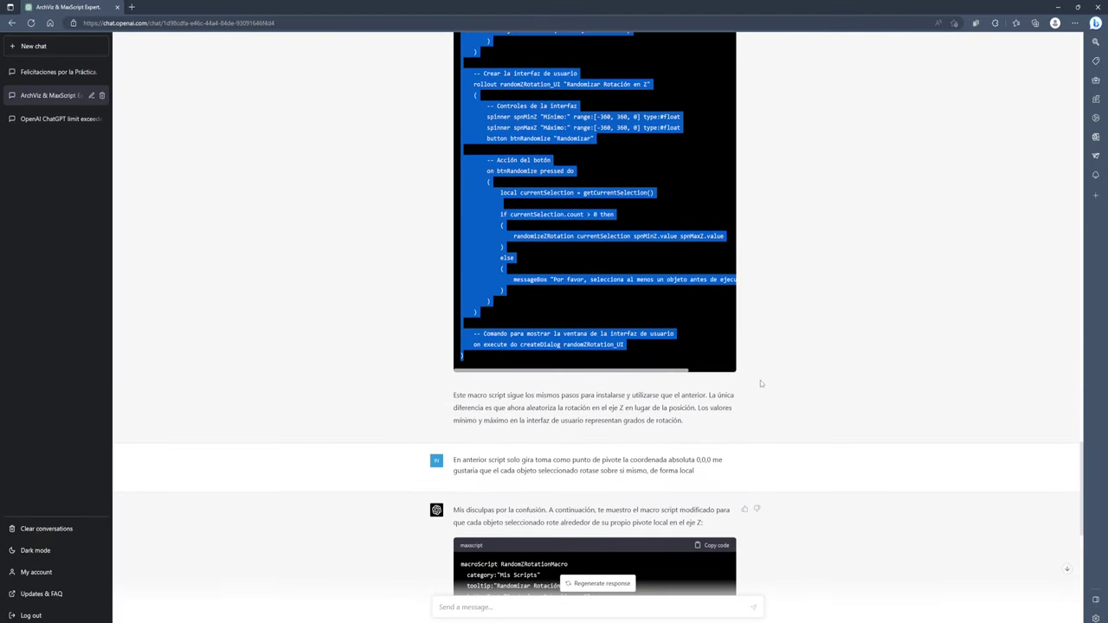
pyautogui.scroll(-1, 761, 382)
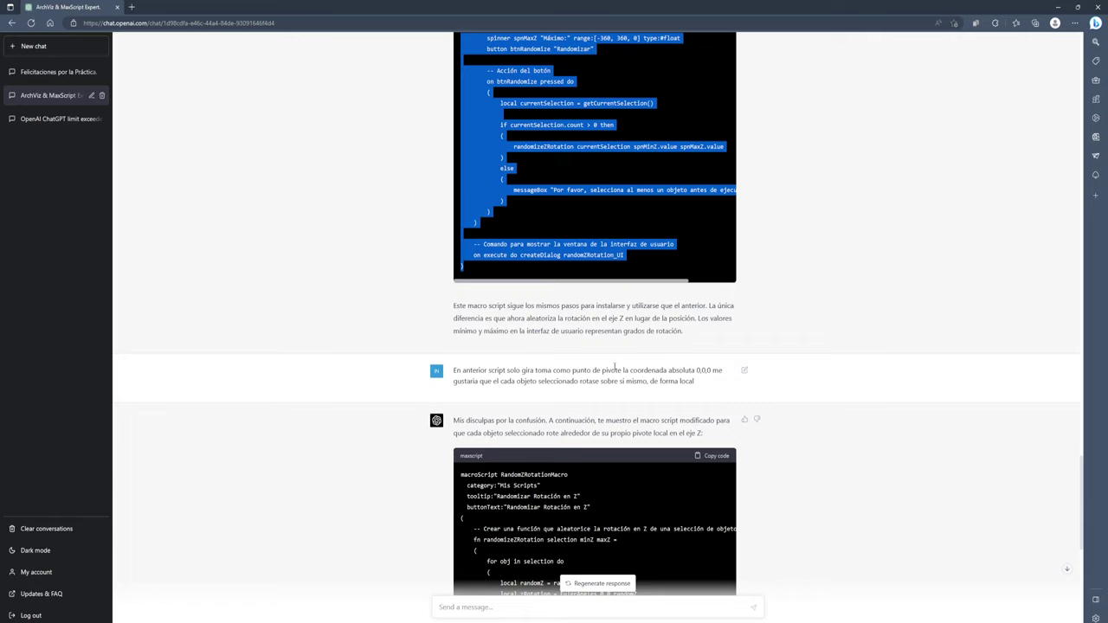
pyautogui.scroll(-2, 615, 367)
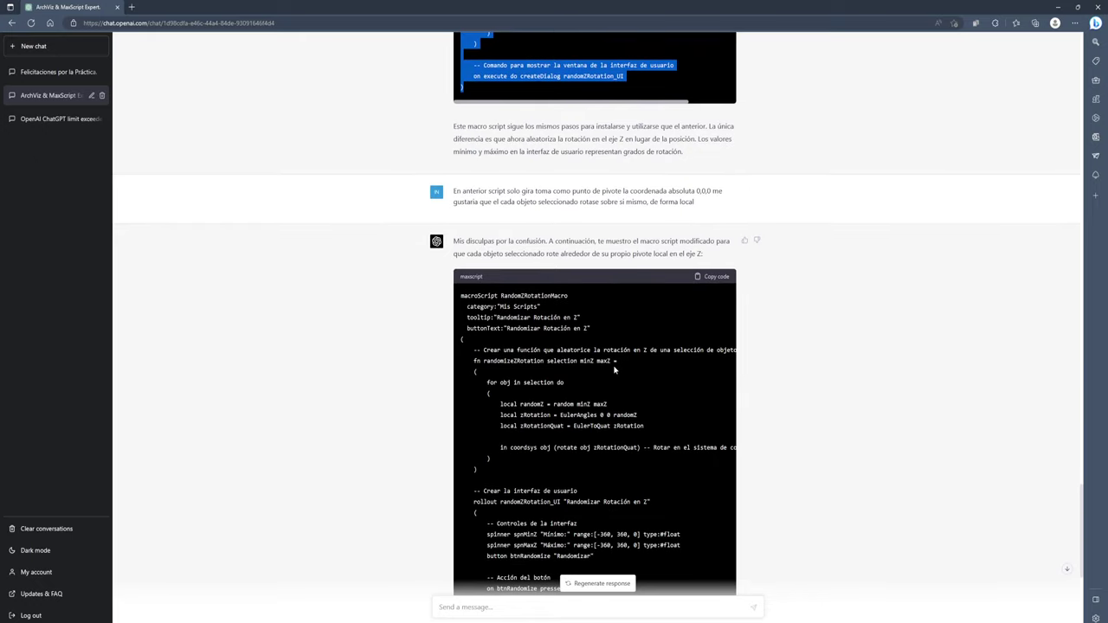
pyautogui.scroll(-2, 613, 368)
pyautogui.scroll(-2, 550, 554)
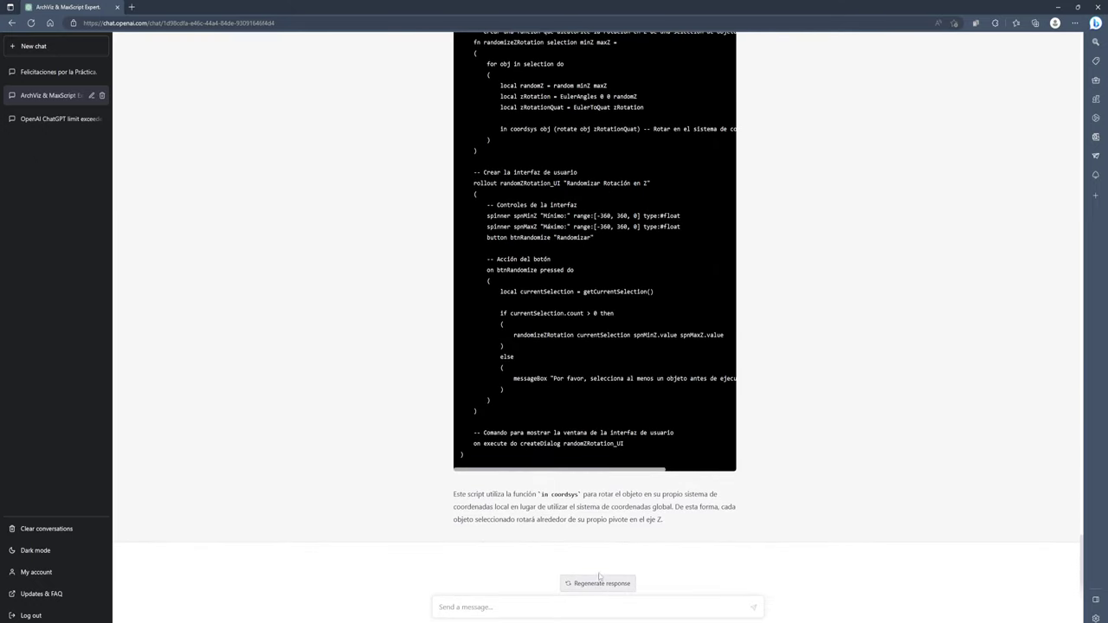
pyautogui.scroll(2, 574, 541)
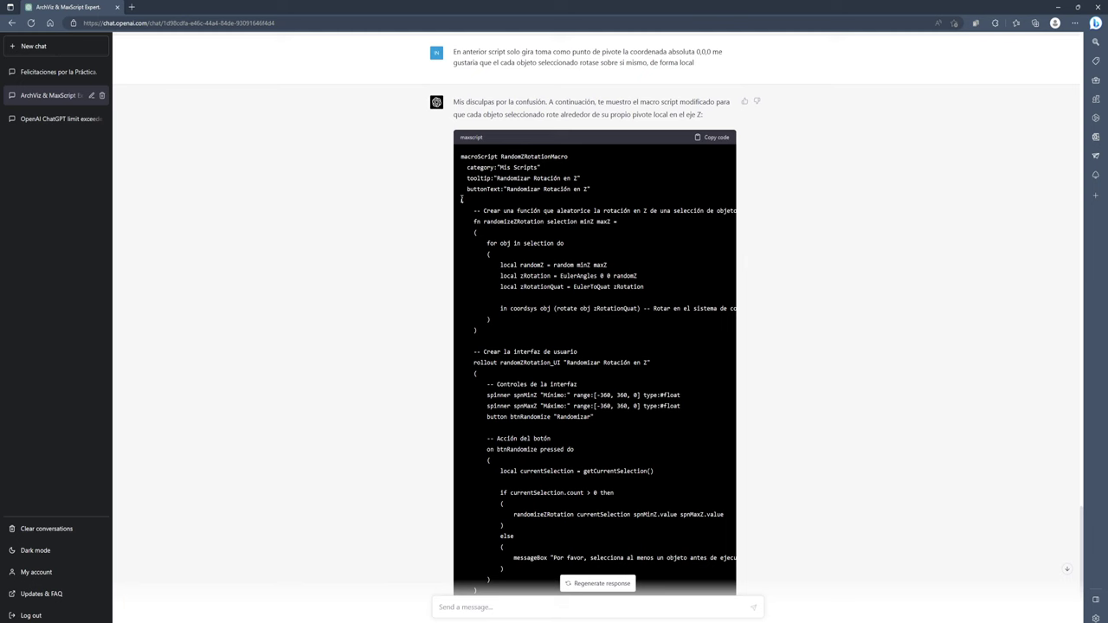
pyautogui.moveTo(461, 199)
pyautogui.mouseDown()
pyautogui.moveTo(516, 320)
pyautogui.moveTo(590, 558)
pyautogui.moveTo(486, 597)
pyautogui.moveTo(632, 548)
pyautogui.moveTo(536, 584)
pyautogui.mouseUp()
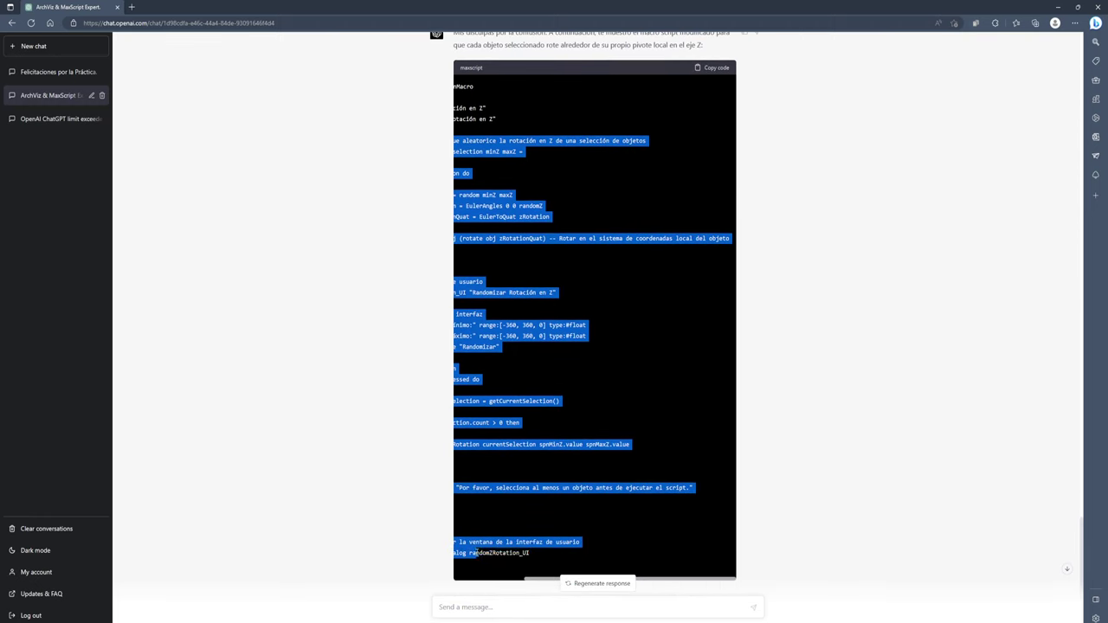
pyautogui.click(537, 584)
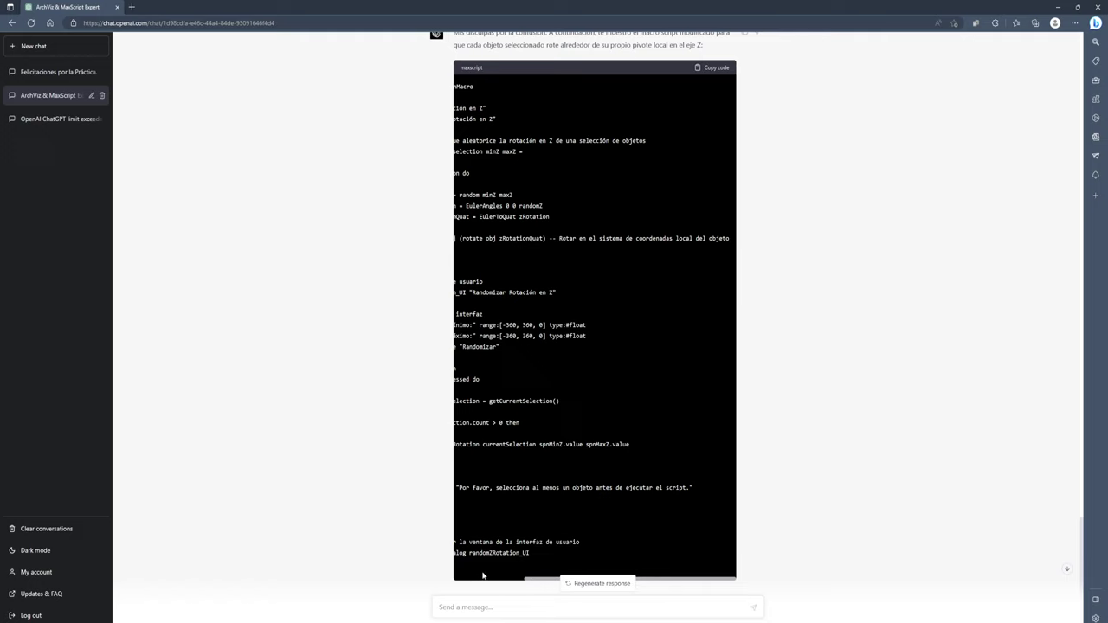
pyautogui.hscroll(-3, 606, 519)
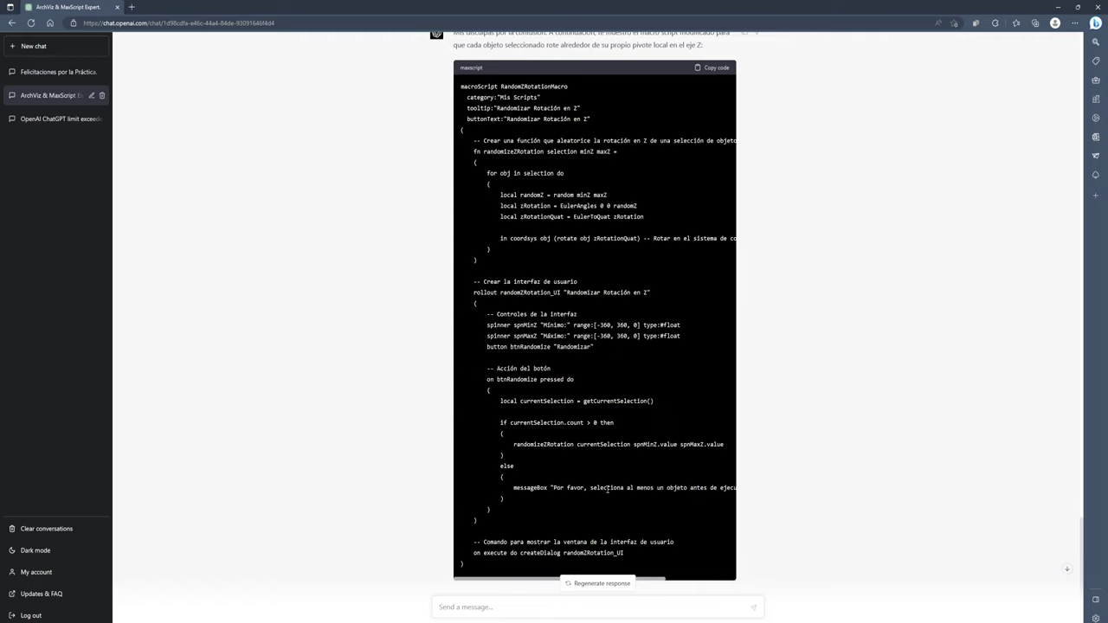
pyautogui.moveTo(465, 564); pyautogui.dragTo(463, 130)
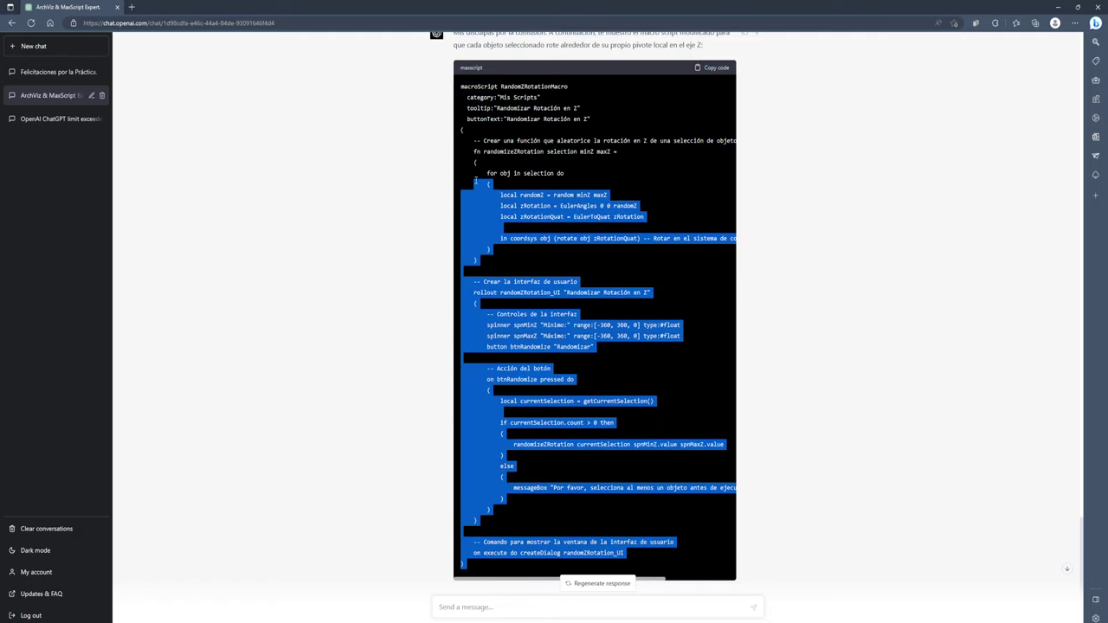
pyautogui.rightClick(495, 147)
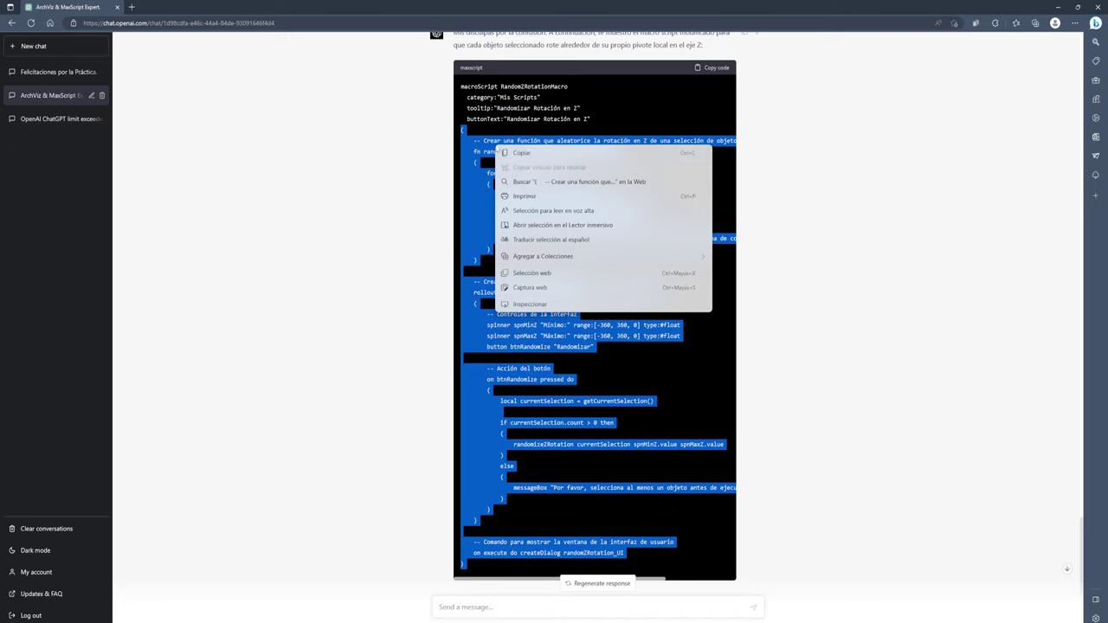
pyautogui.click(535, 154)
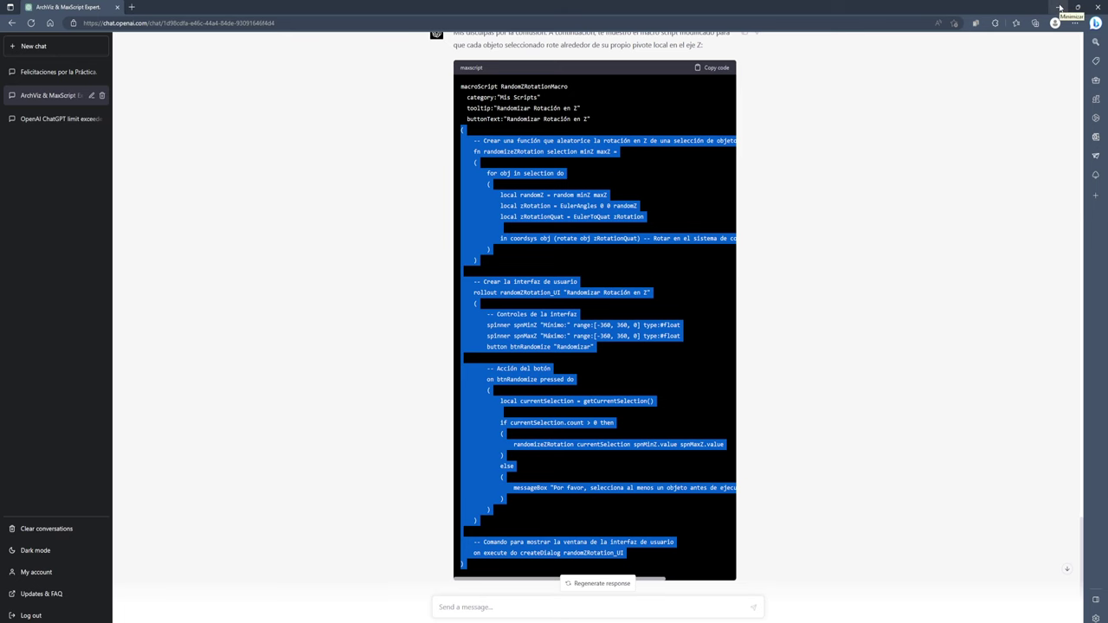
# Replace the old macroscript body with the revised ChatGPT script, then scroll back to line 1
pyautogui.click(1060, 7)
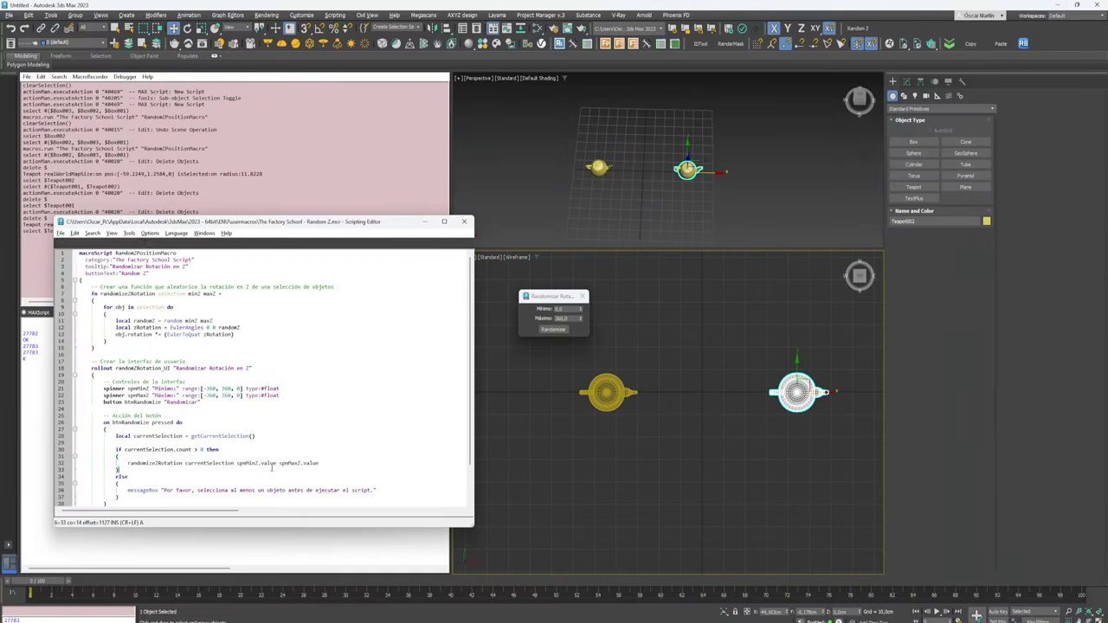
pyautogui.scroll(-1, 260, 373)
pyautogui.scroll(1, 260, 372)
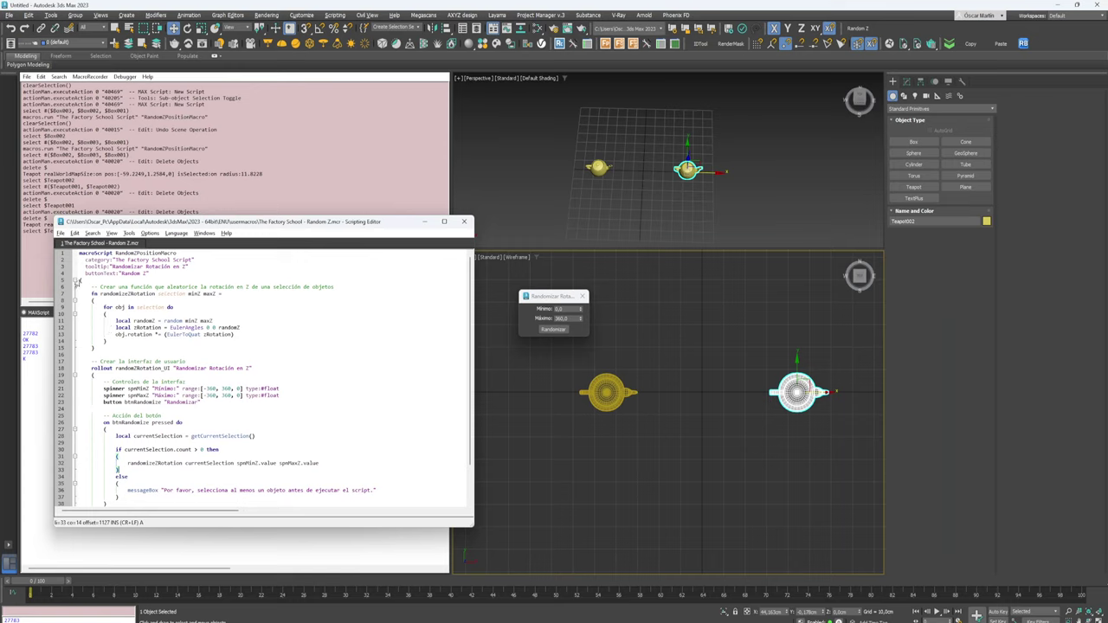
pyautogui.moveTo(76, 253); pyautogui.dragTo(178, 536)
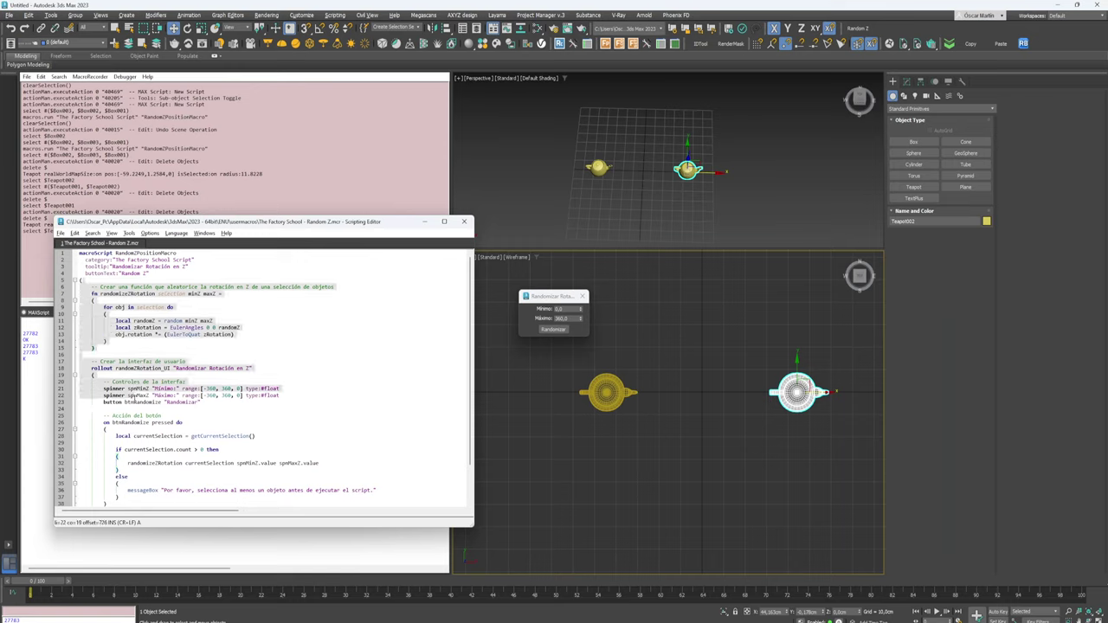
pyautogui.press('Delete')
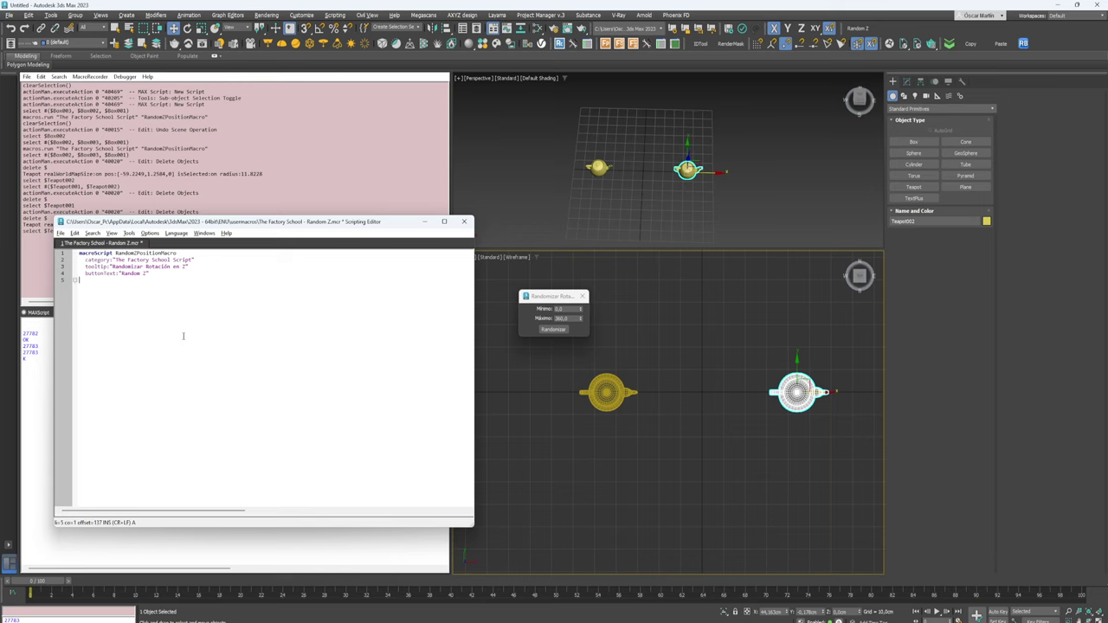
pyautogui.hotkey('ctrl', 'v')
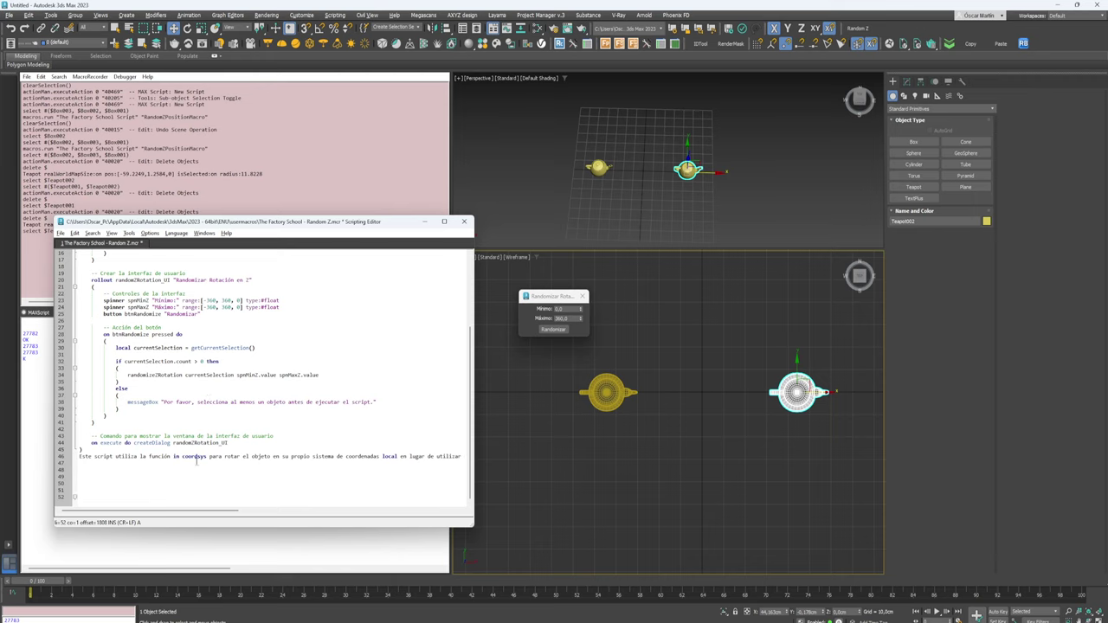
pyautogui.scroll(3, 165, 450)
pyautogui.scroll(2, 139, 420)
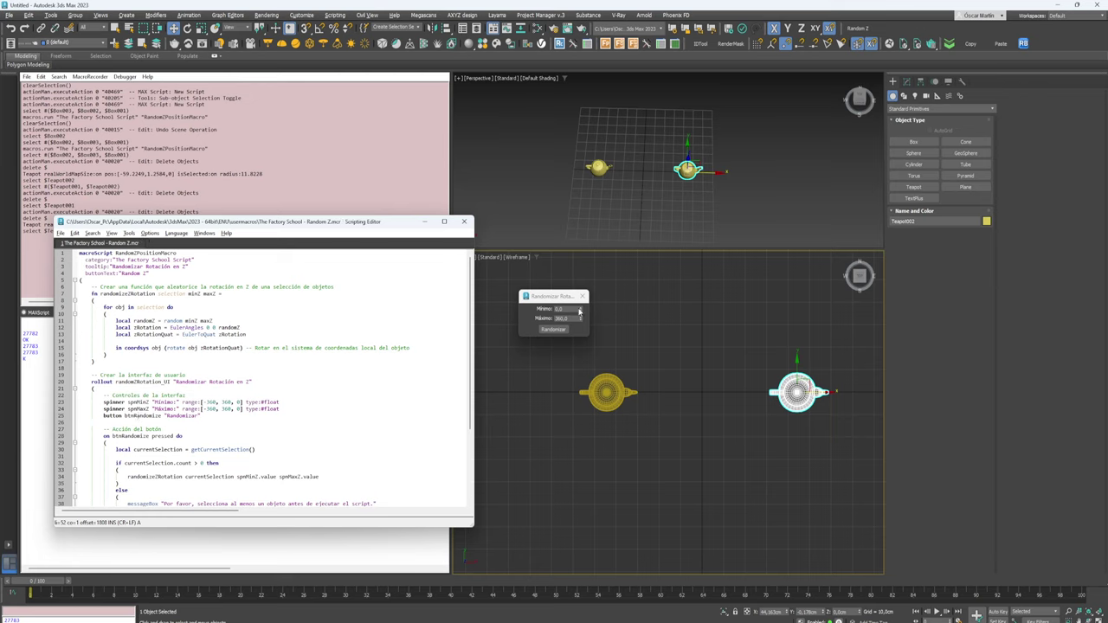
# Select both teapots and open the Random Z dialog with Máximo raised to 15.7
pyautogui.click(581, 296)
pyautogui.click(570, 332)
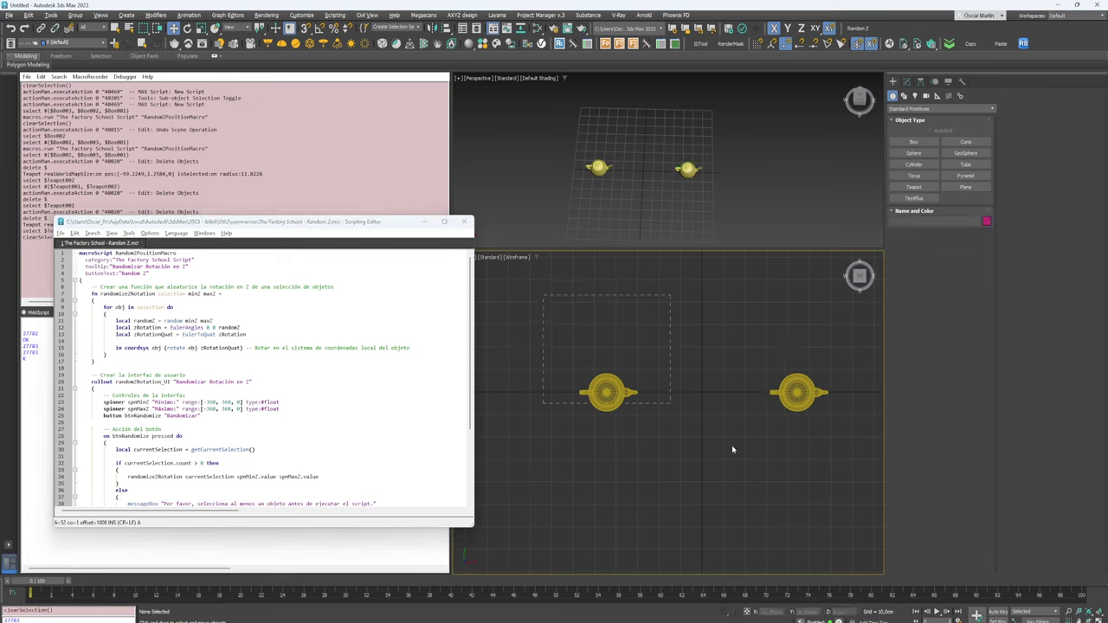
pyautogui.moveTo(731, 448); pyautogui.dragTo(776, 481)
pyautogui.click(858, 28)
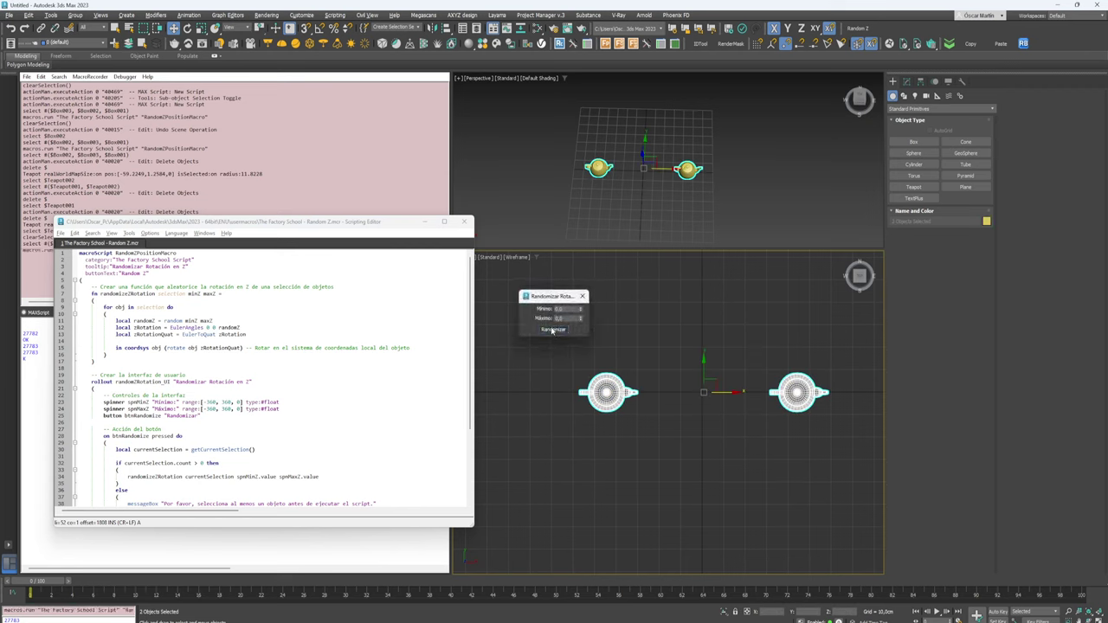
pyautogui.moveTo(580, 319); pyautogui.dragTo(592, 231)
# Randomize the teapots' Z rotation six times with Randomizar
pyautogui.click(552, 330)
pyautogui.click(551, 330)
pyautogui.click(551, 329)
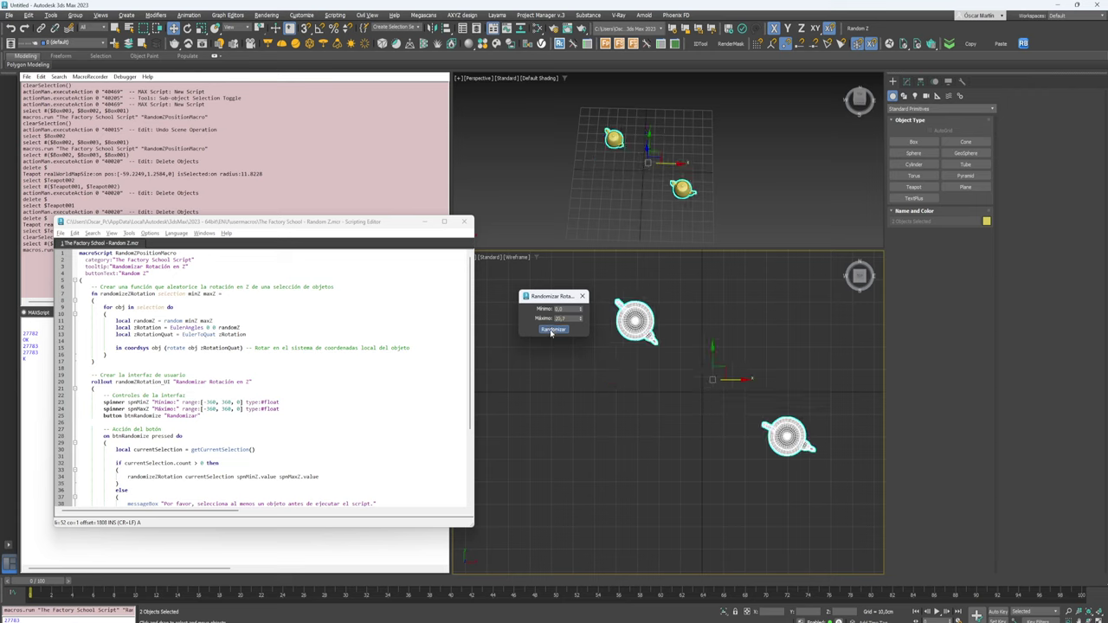
pyautogui.click(551, 330)
pyautogui.click(551, 330)
pyautogui.click(552, 330)
pyautogui.click(551, 329)
pyautogui.click(552, 330)
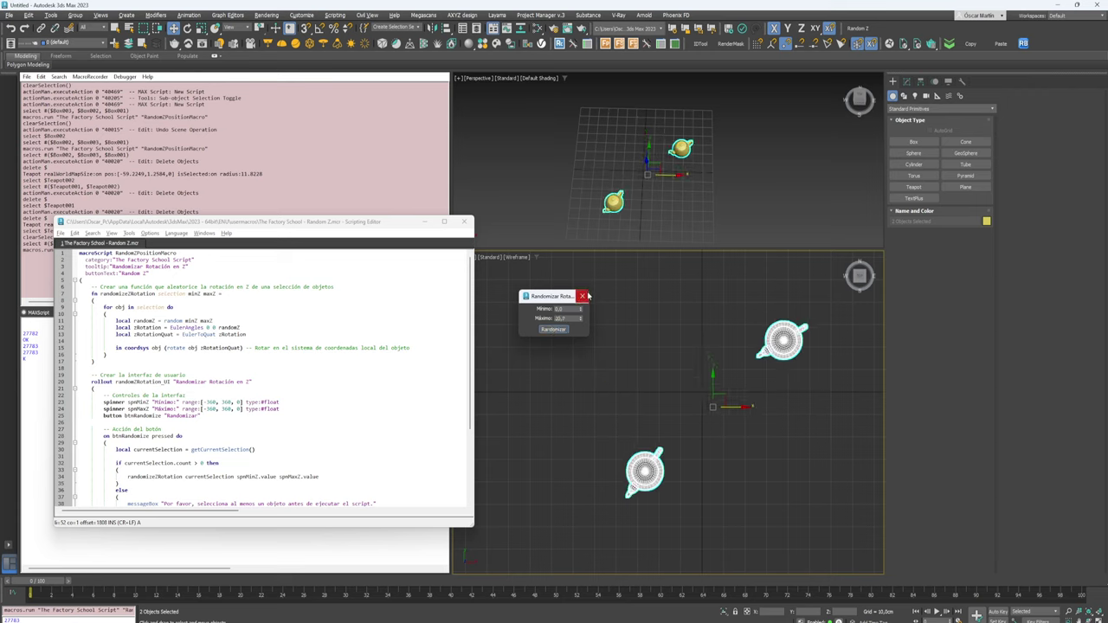
# Close the Randomizar Rotación dialog, then select and delete both teapots
pyautogui.click(582, 296)
pyautogui.click(708, 407)
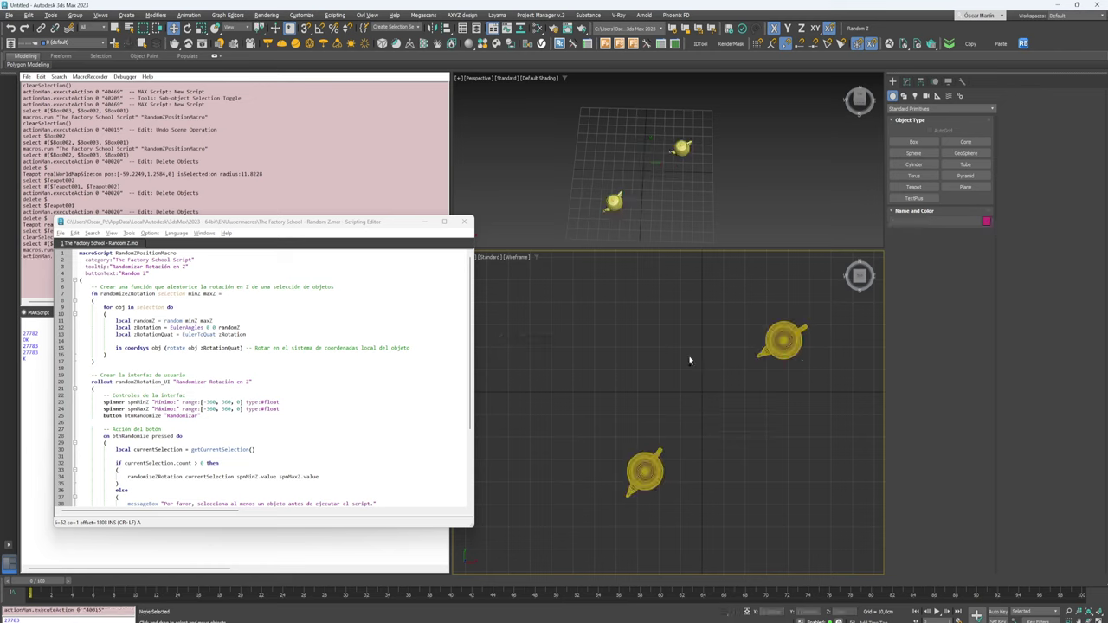
pyautogui.click(645, 471)
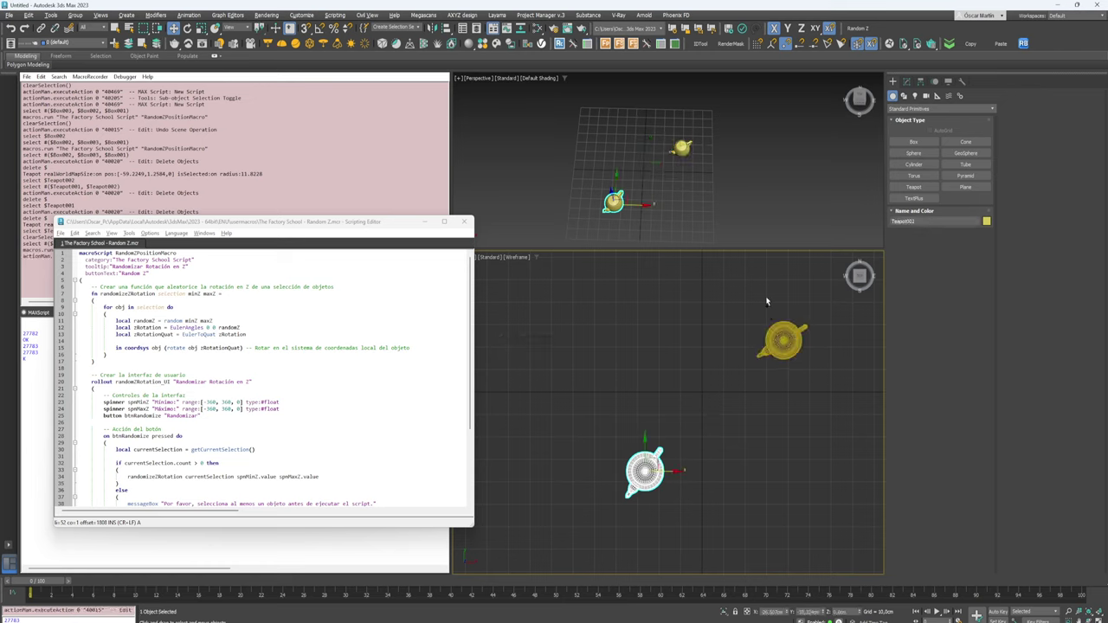
pyautogui.keyDown('ctrl'); pyautogui.click(784, 341); pyautogui.keyUp('ctrl')
pyautogui.press('Delete')
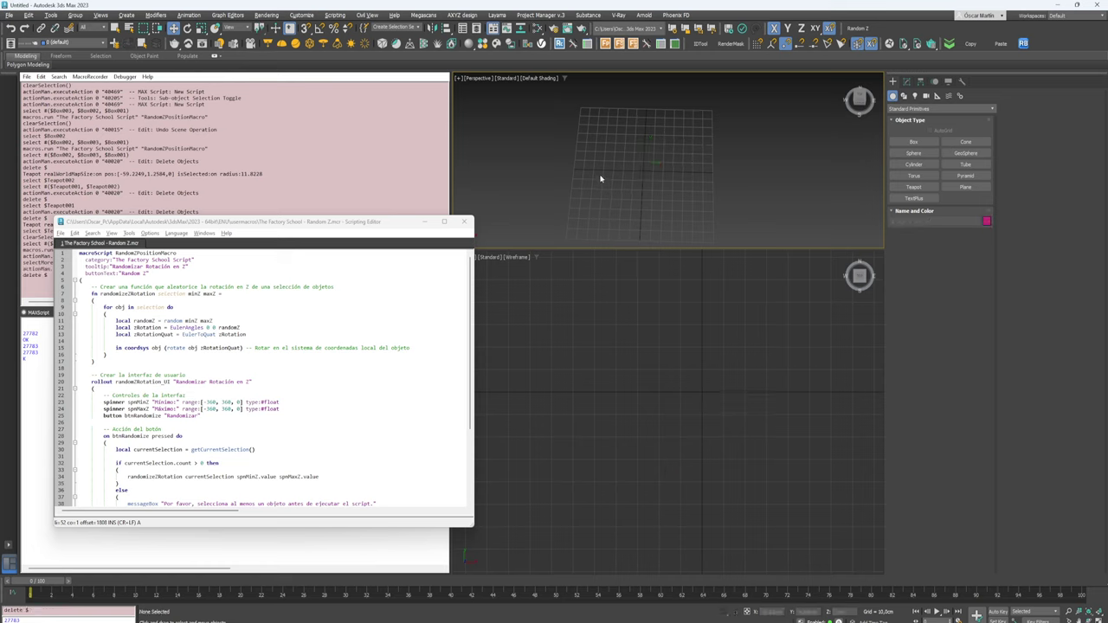
# Create a new teapot and Shift-clone a copy of it to the right
pyautogui.rightClick(622, 171)
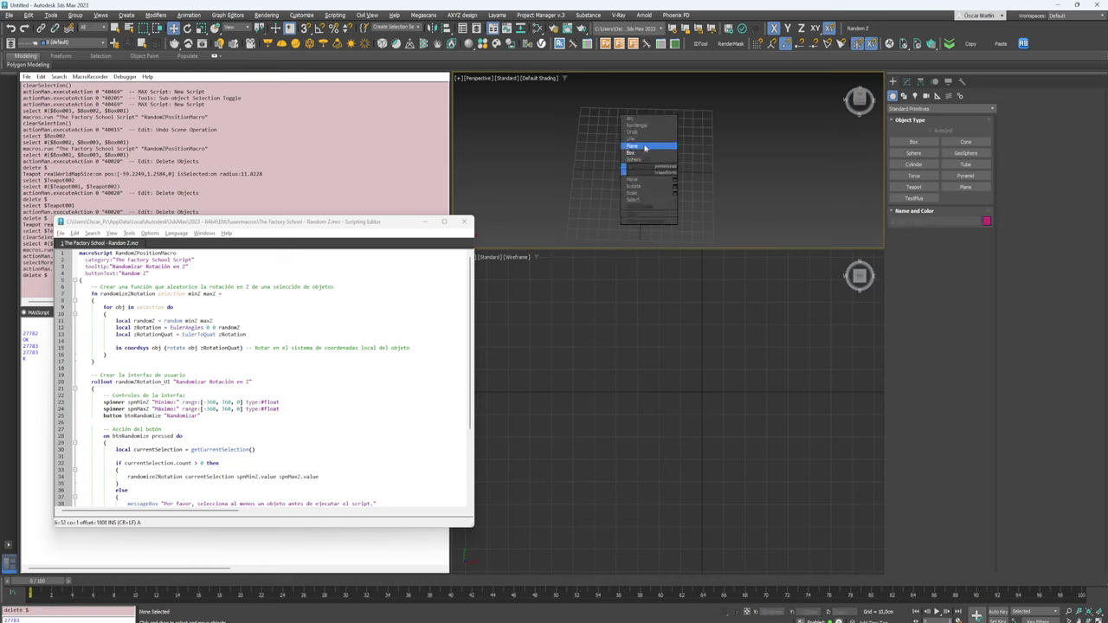
pyautogui.click(637, 167)
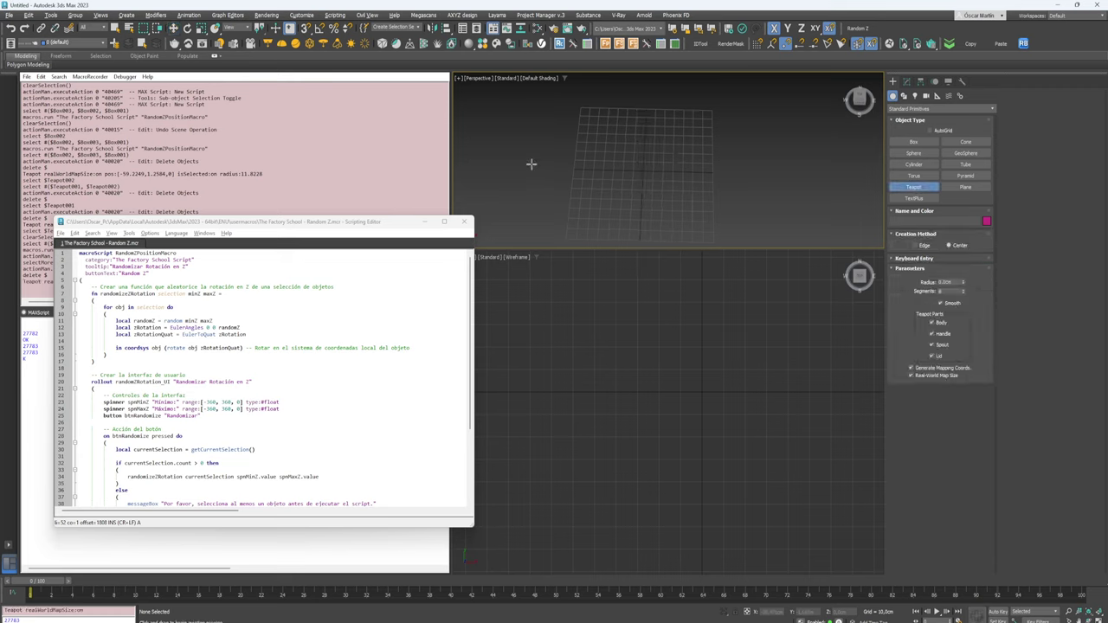
pyautogui.moveTo(595, 165); pyautogui.dragTo(617, 166)
pyautogui.press('w')
pyautogui.keyDown('shift'); pyautogui.moveTo(595, 204); pyautogui.dragTo(697, 205); pyautogui.keyUp('shift')
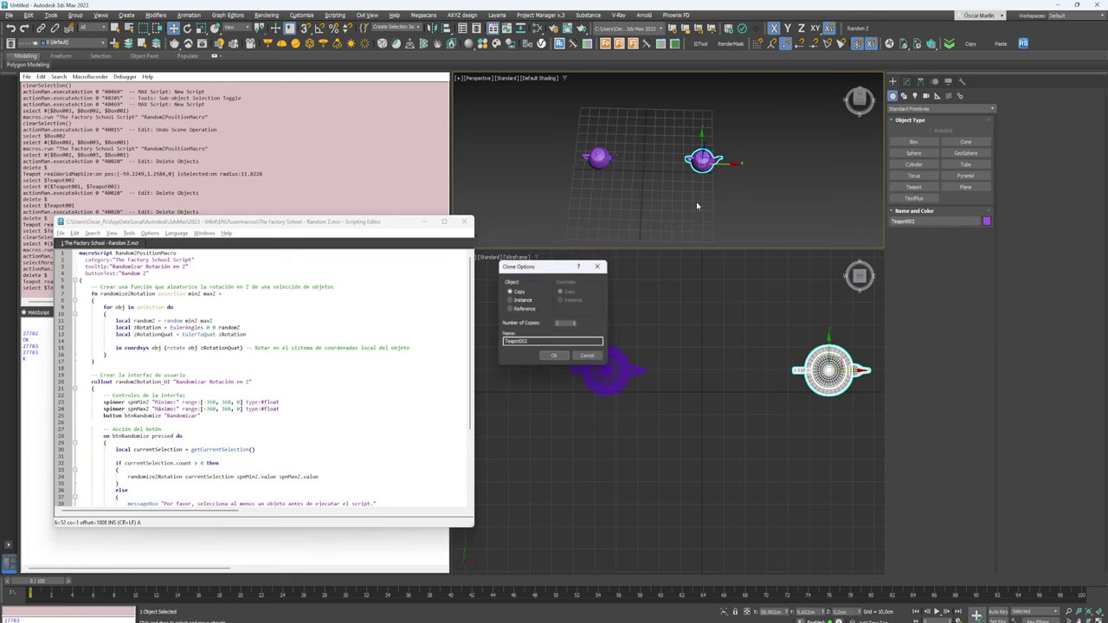
pyautogui.click(554, 355)
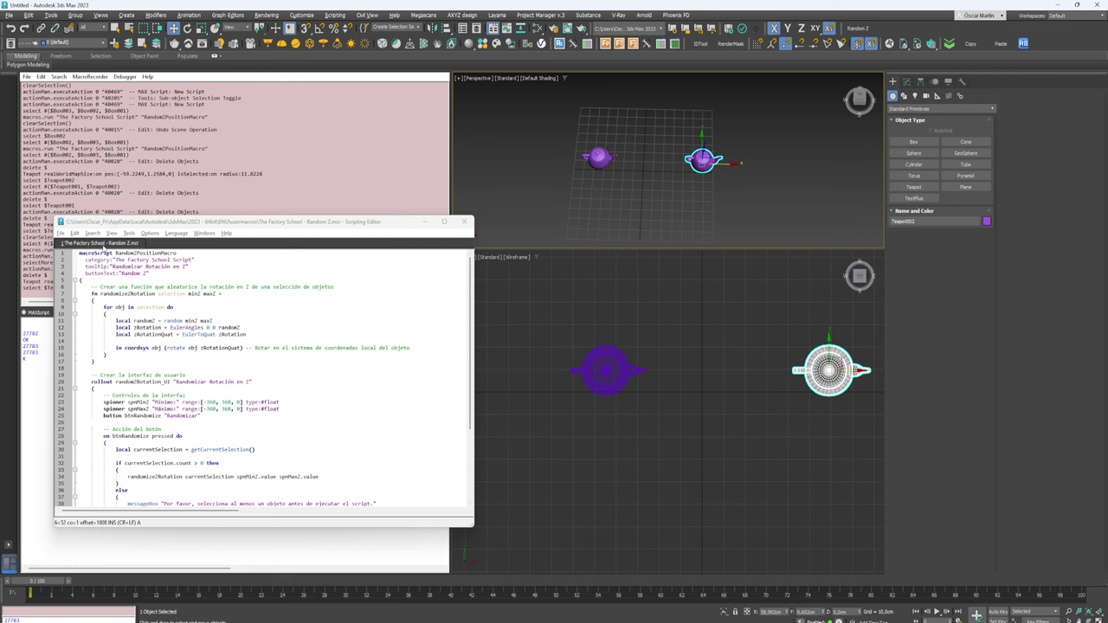
# Evaluate the whole Random Z script in the Scripting Editor
pyautogui.click(307, 348)
pyautogui.click(129, 233)
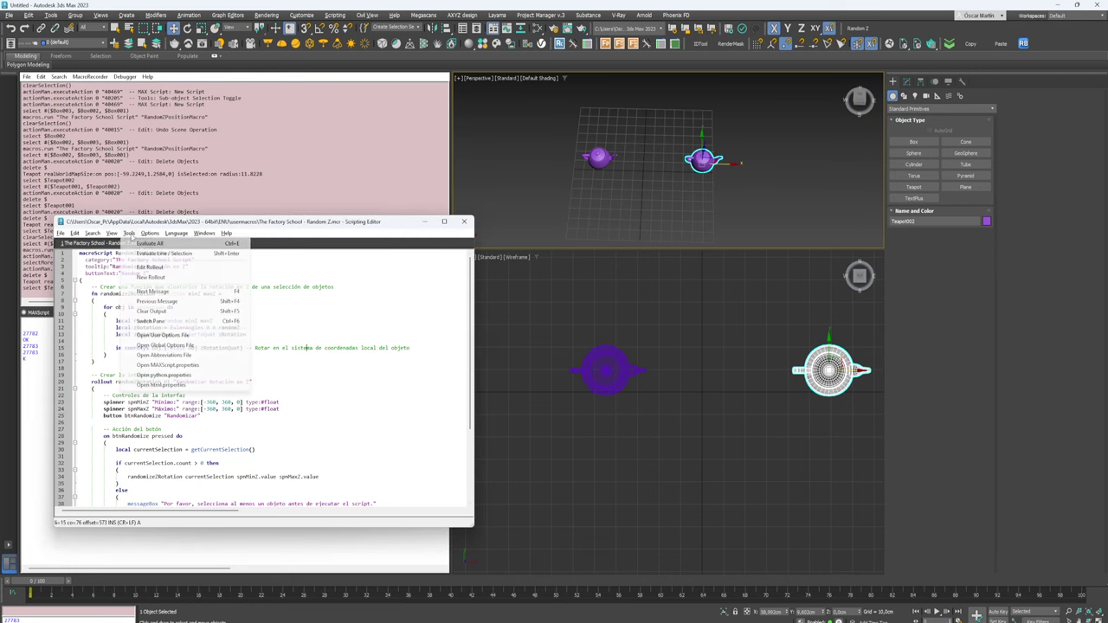
pyautogui.click(149, 243)
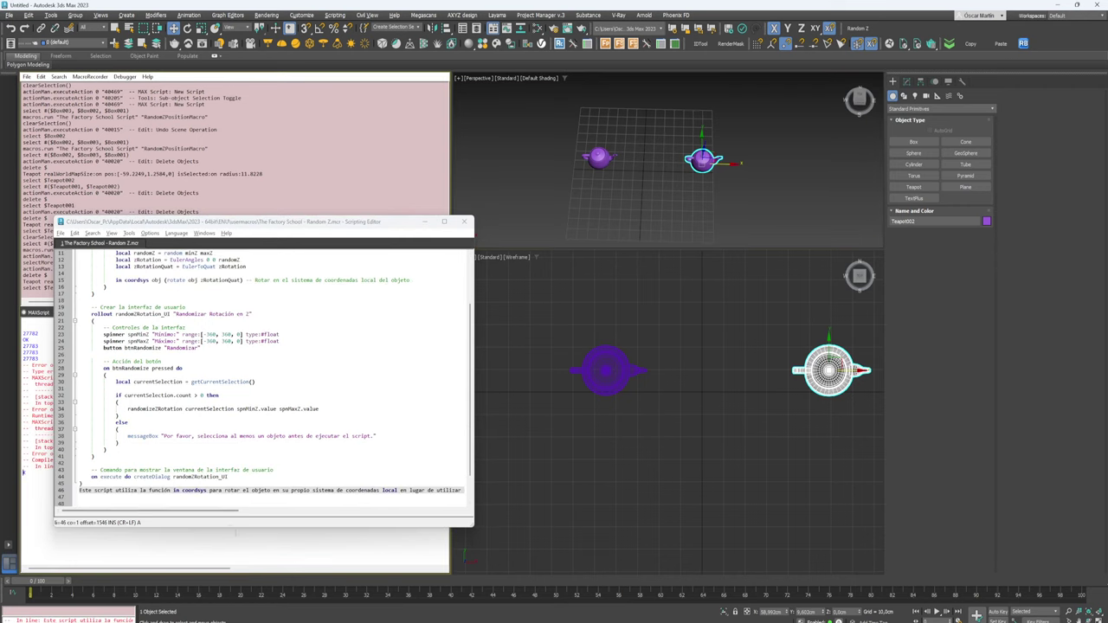
# Deselect the teapot copy and cancel the scene save prompt
pyautogui.click(608, 521)
pyautogui.hotkey('ctrl', 's')
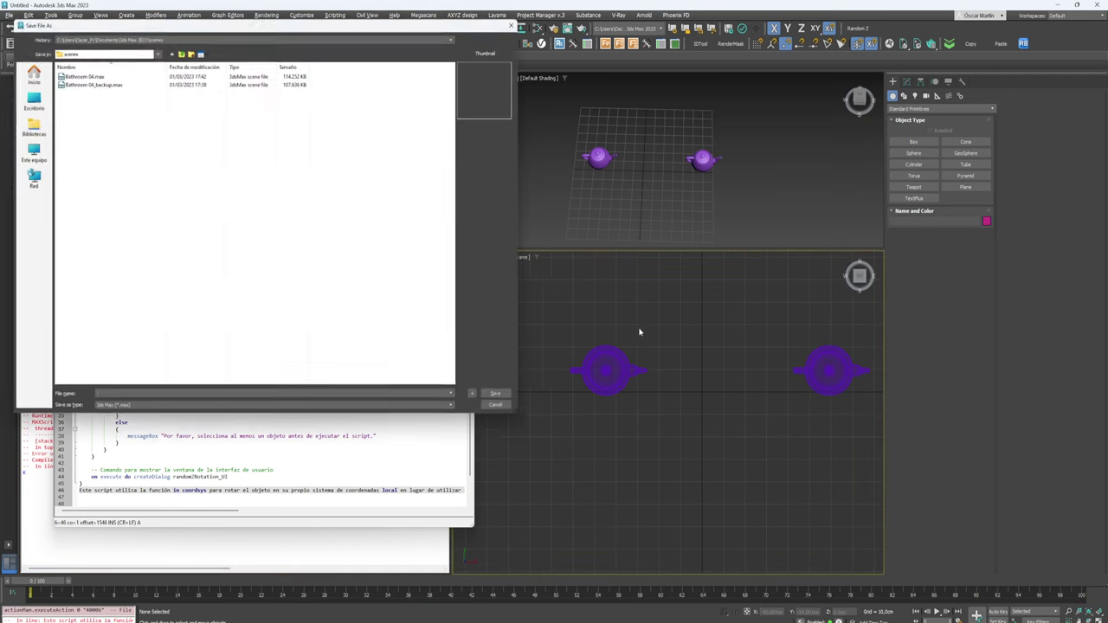
pyautogui.click(504, 414)
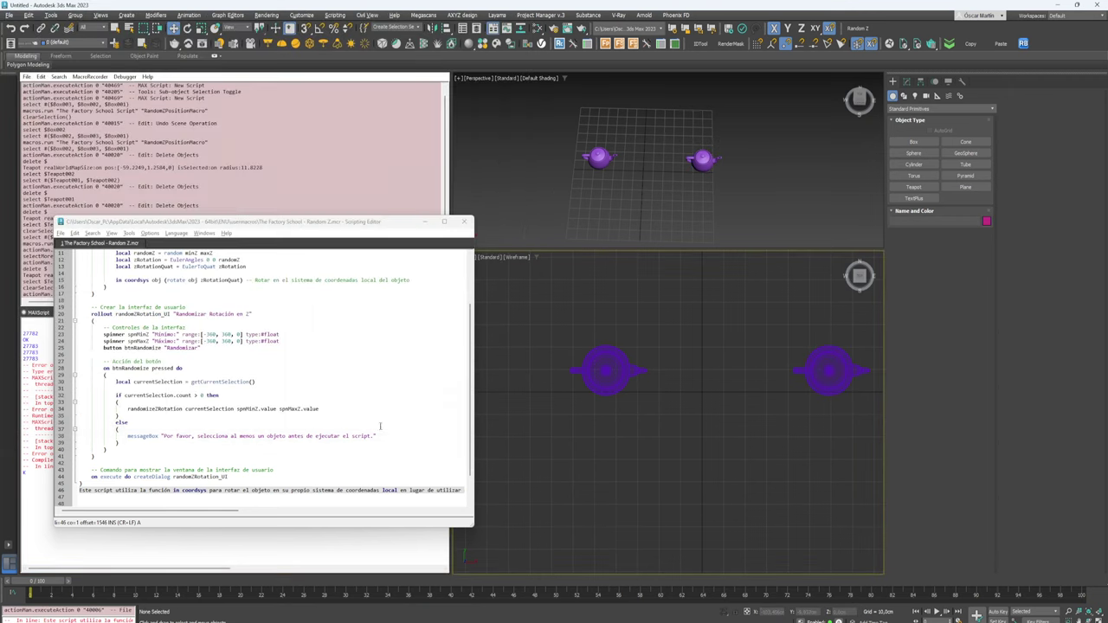
# Run Random Z on both selected teapots and randomize their rotation seven times
pyautogui.click(858, 29)
pyautogui.hotkey('ctrl', 'a')
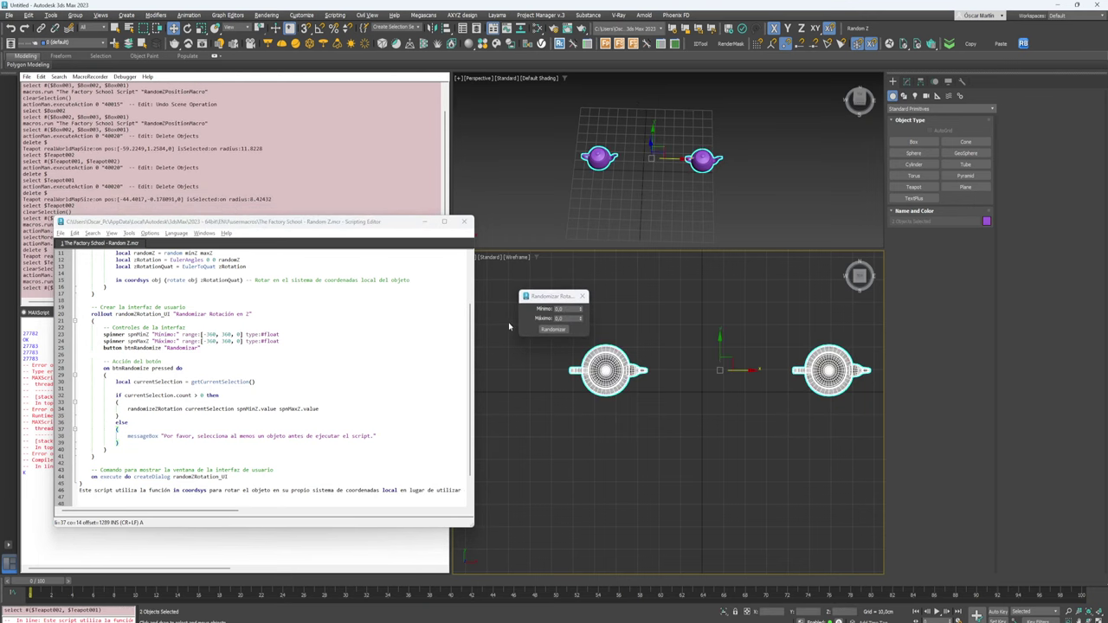
pyautogui.click(553, 330)
pyautogui.click(553, 330)
pyautogui.click(554, 330)
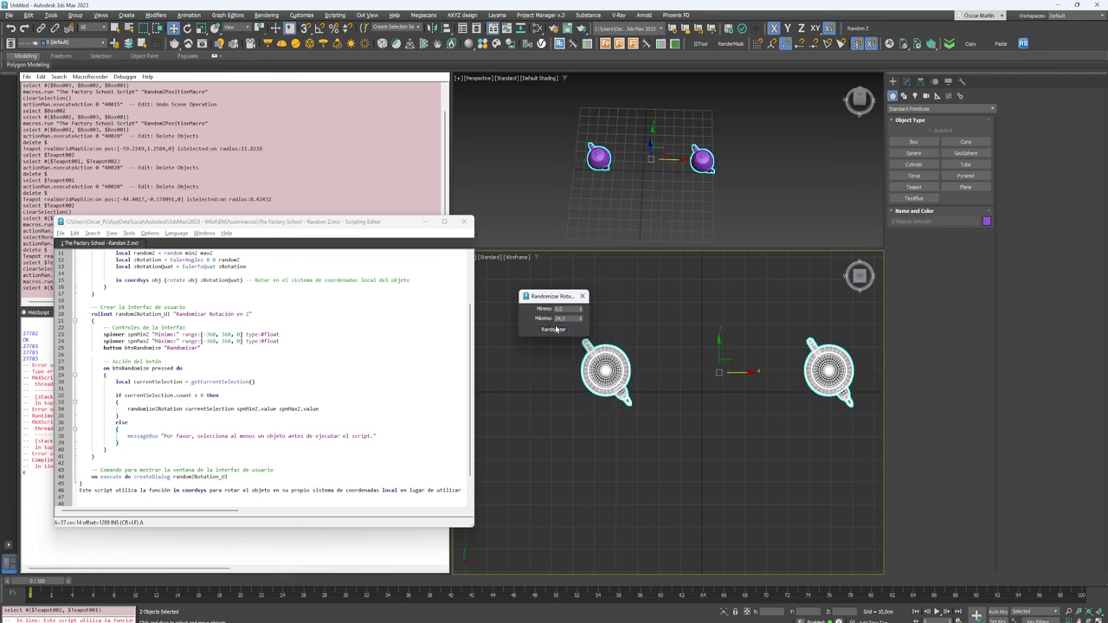
pyautogui.click(555, 330)
pyautogui.click(557, 329)
pyautogui.click(556, 329)
pyautogui.click(557, 329)
pyautogui.click(556, 328)
pyautogui.click(557, 329)
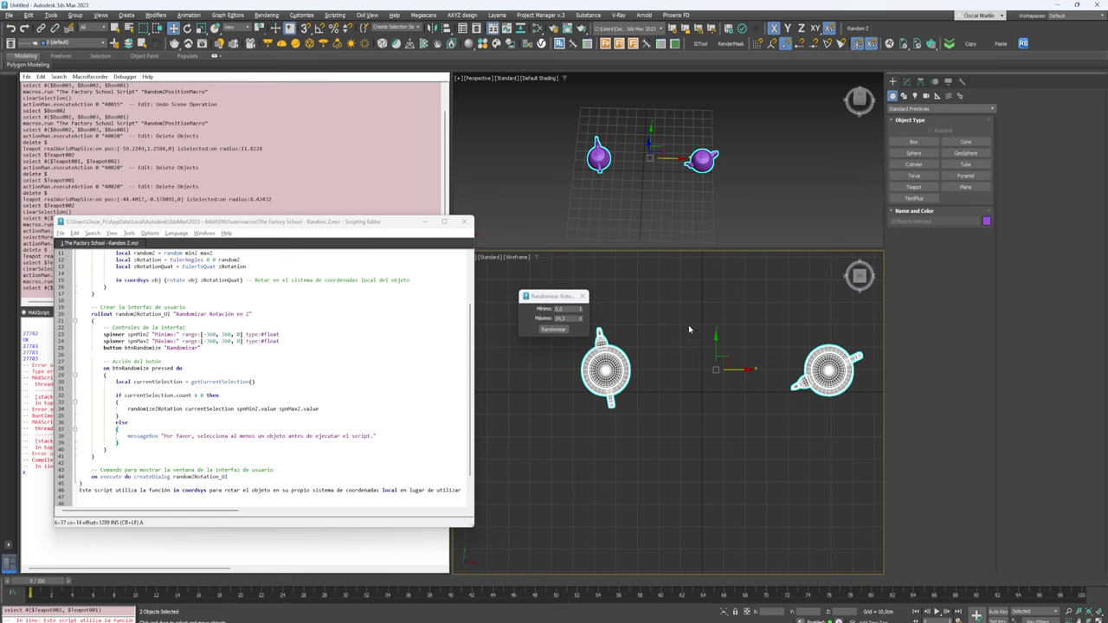
# Delete both teapots, then create a new teapot and clone a copy
pyautogui.press('Delete')
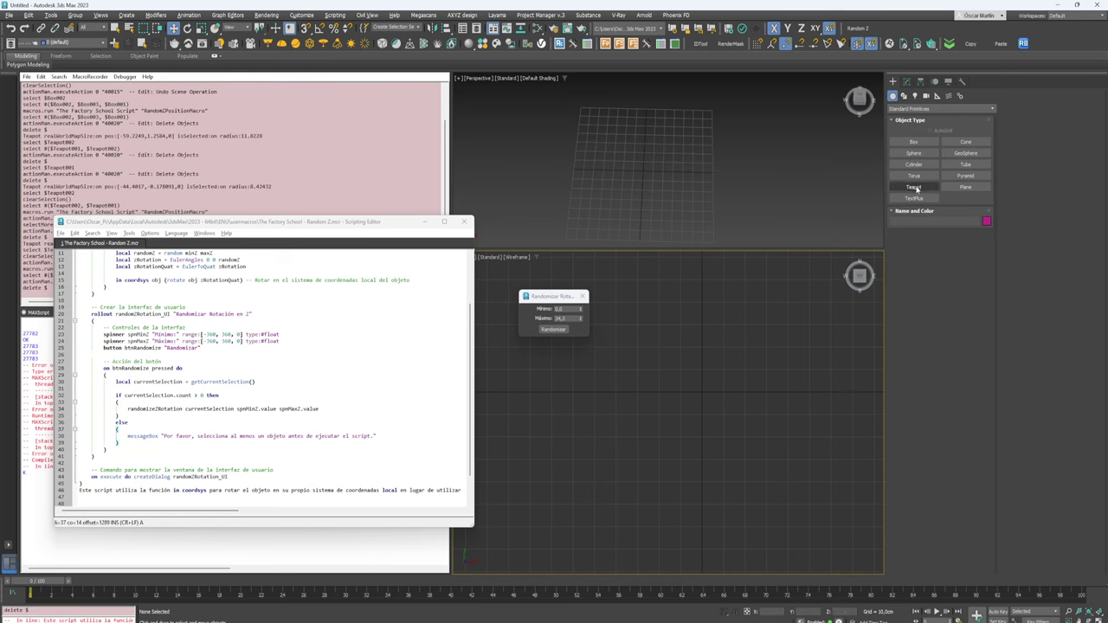
pyautogui.click(913, 187)
pyautogui.moveTo(618, 396); pyautogui.dragTo(803, 397)
pyautogui.rightClick(645, 398)
pyautogui.click(555, 357)
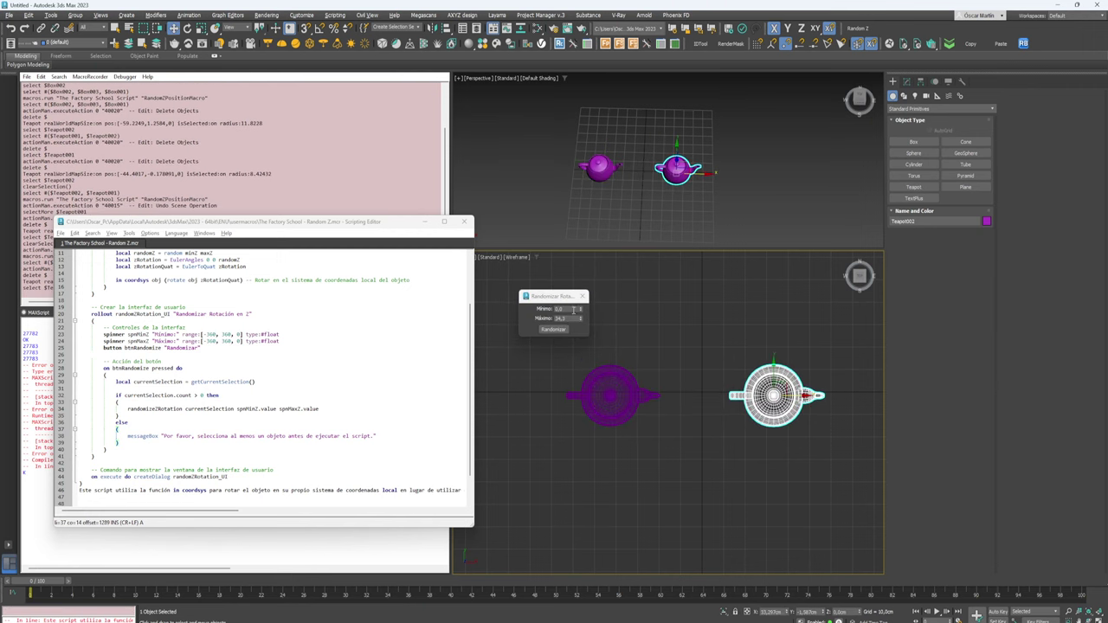
# Set Mínimo -3 and Máximo 3, then randomize both teapots' Z rotation
pyautogui.press('BackSpace')
pyautogui.press('Tab')
pyautogui.press('BackSpace')
pyautogui.write('3')
pyautogui.click(834, 325)
pyautogui.moveTo(834, 325); pyautogui.dragTo(554, 432)
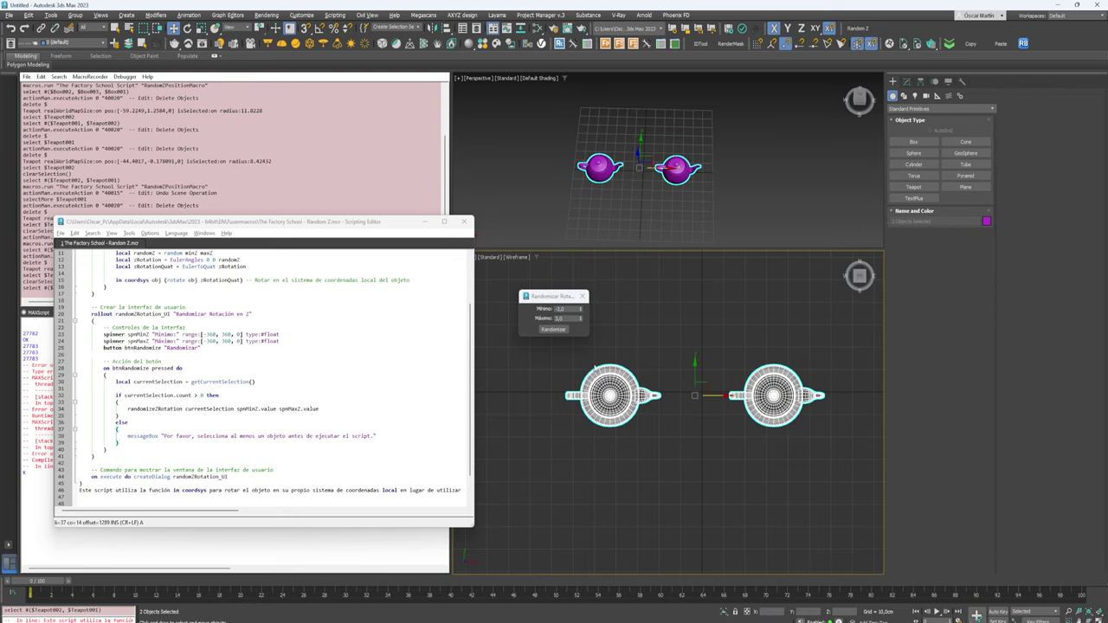
pyautogui.click(554, 329)
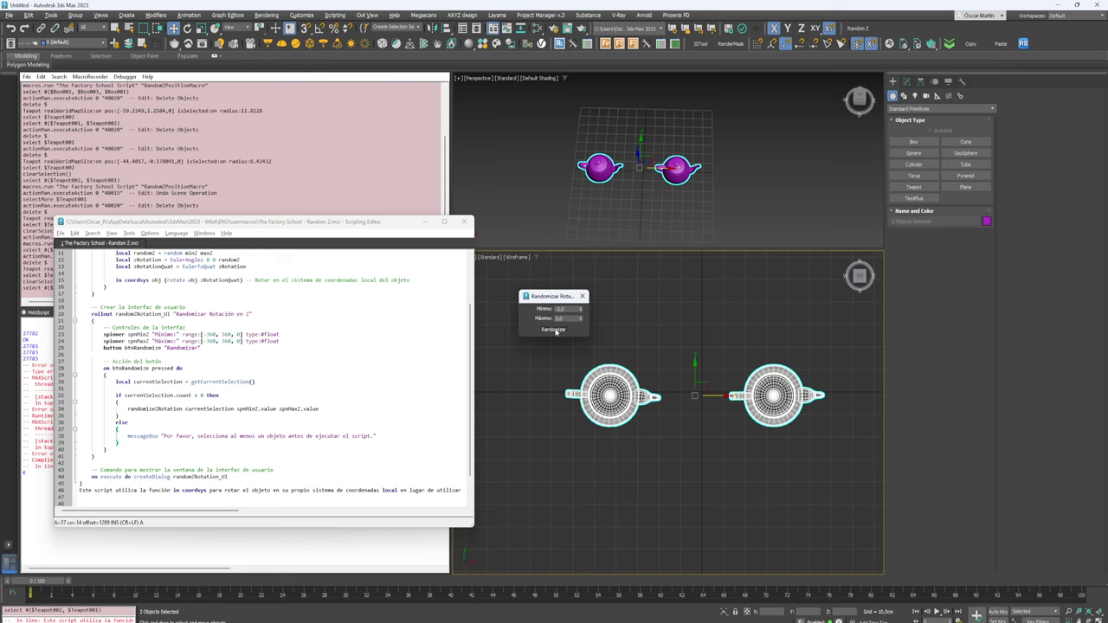
pyautogui.click(153, 368)
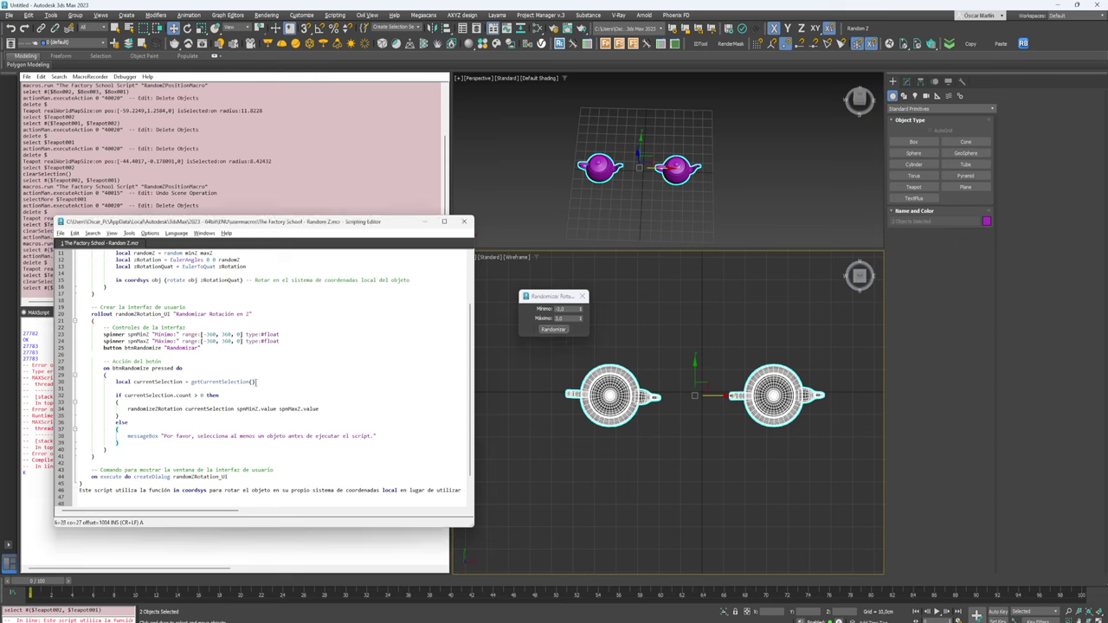
# Close the Scripting Editor and focus the MAXScript Listener to read its error messages
pyautogui.click(467, 223)
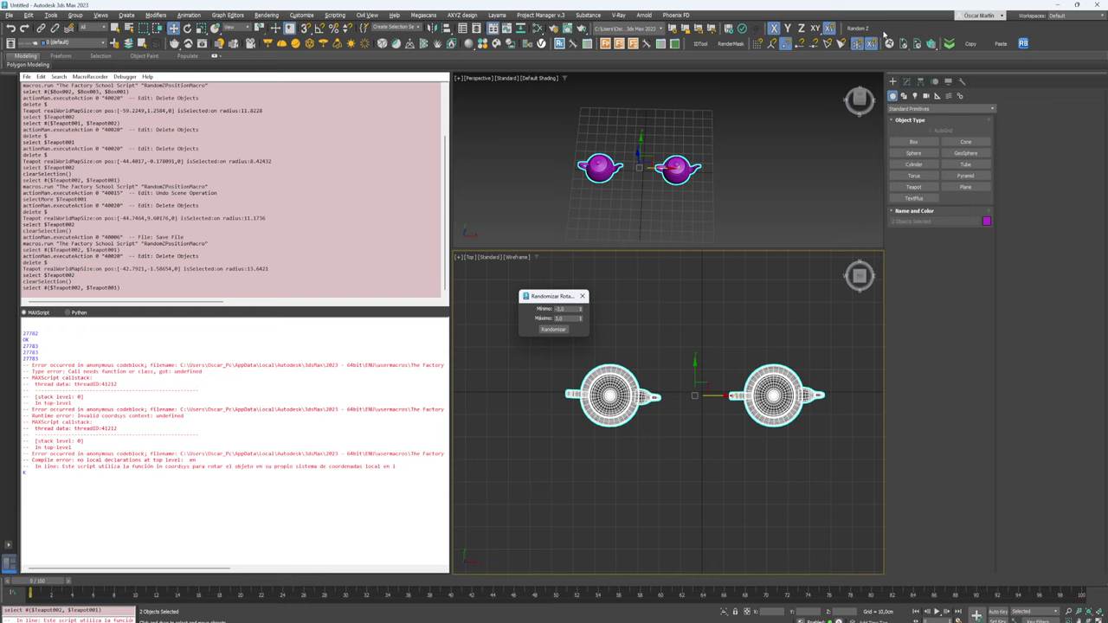
pyautogui.click(323, 481)
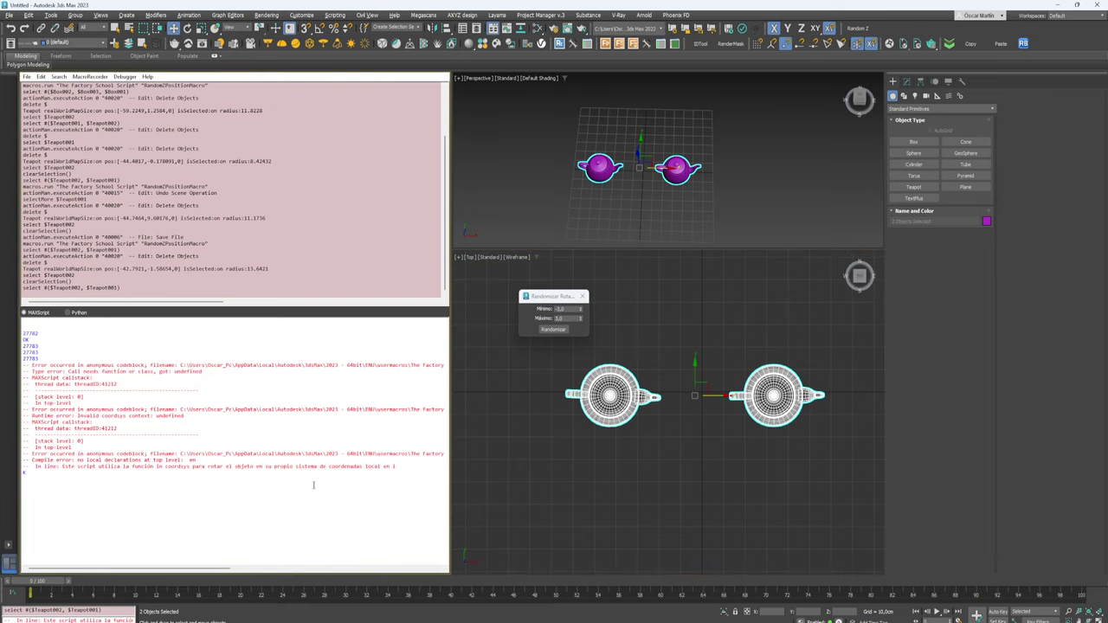